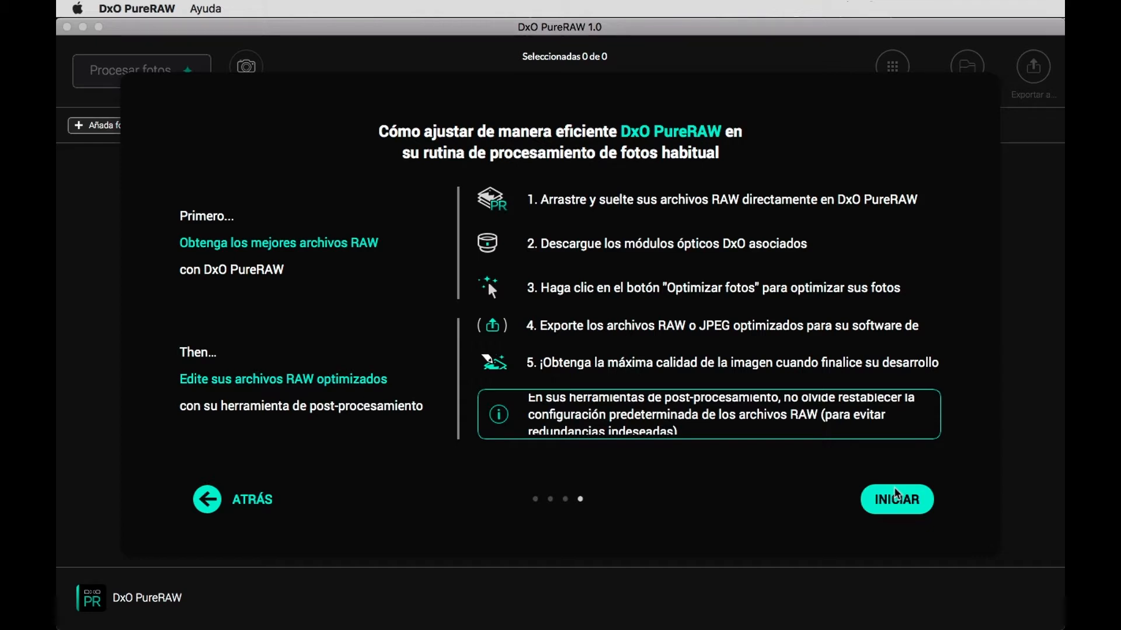
Dismiss the introduction and system warning, and add the four DNG photos dated 2014, 2017 and 2018 from the dxo folder for processing.
left_click(897, 496)
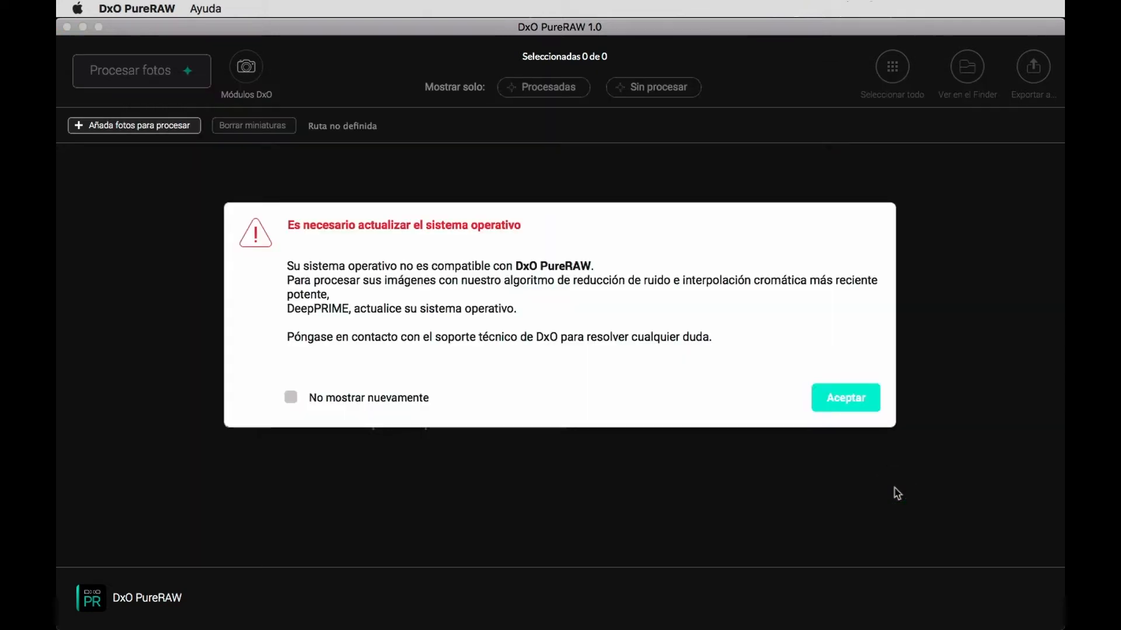
left_click(846, 406)
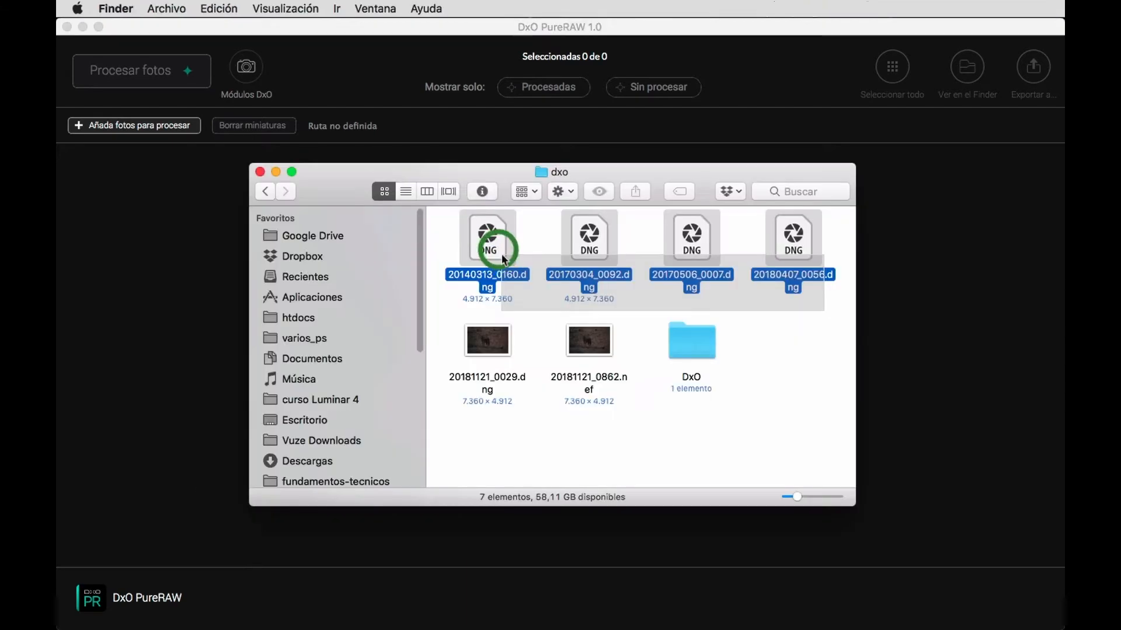
left_click(470, 216)
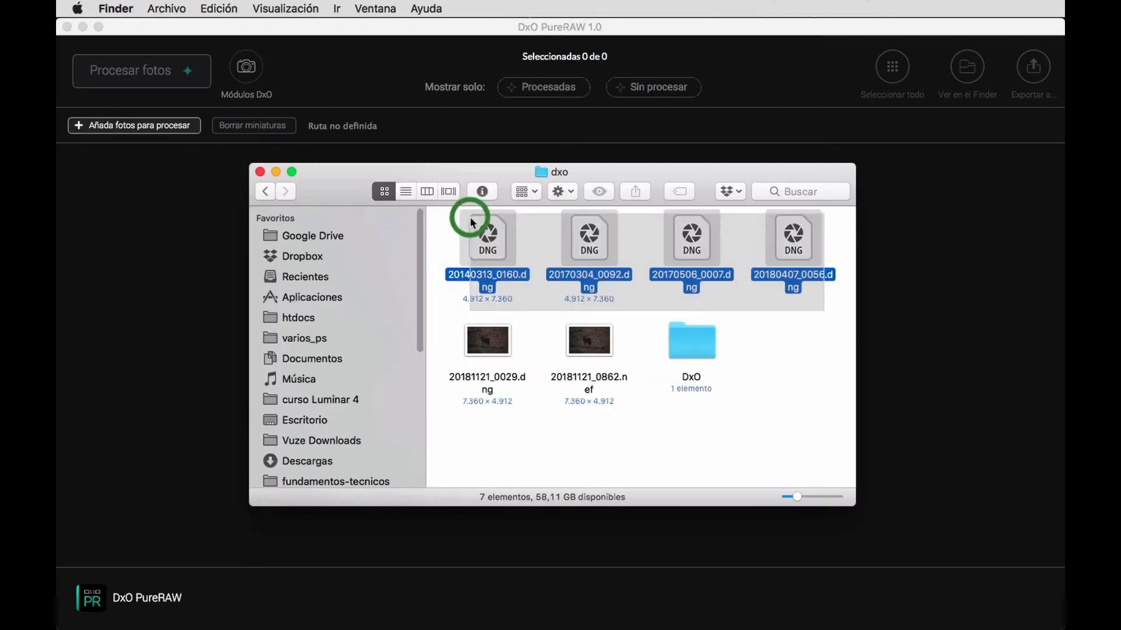
left_click_drag(356, 246, 133, 309)
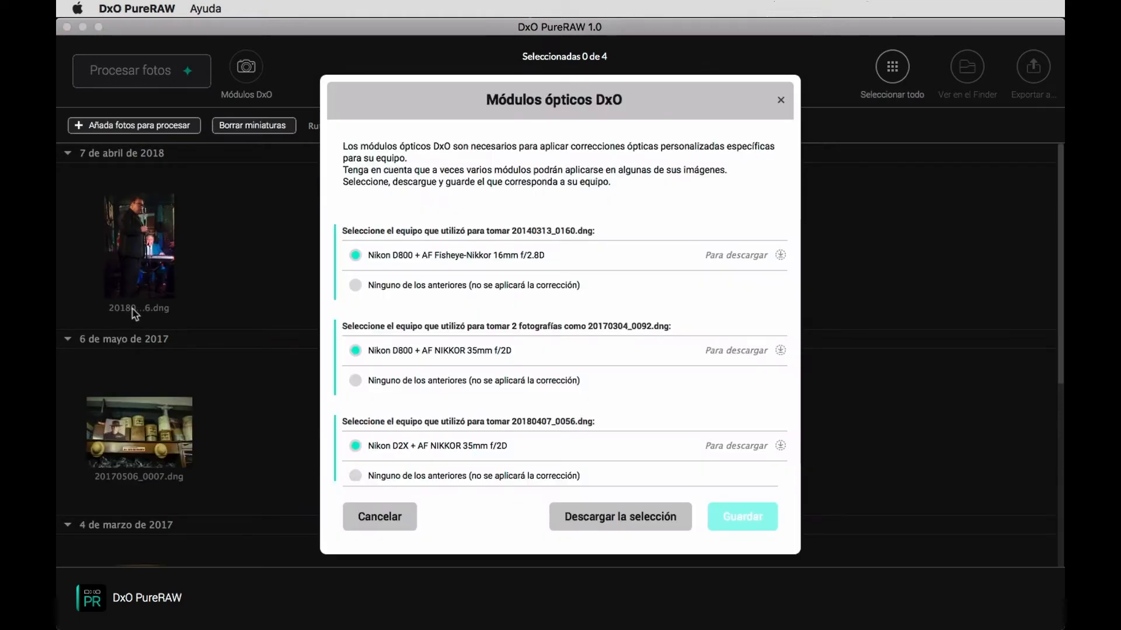
Download and save the optical modules for the Nikon D800 with 16mm and 35mm lenses and the Nikon D2X with 35mm lens.
scroll(622, 380, "down", 1)
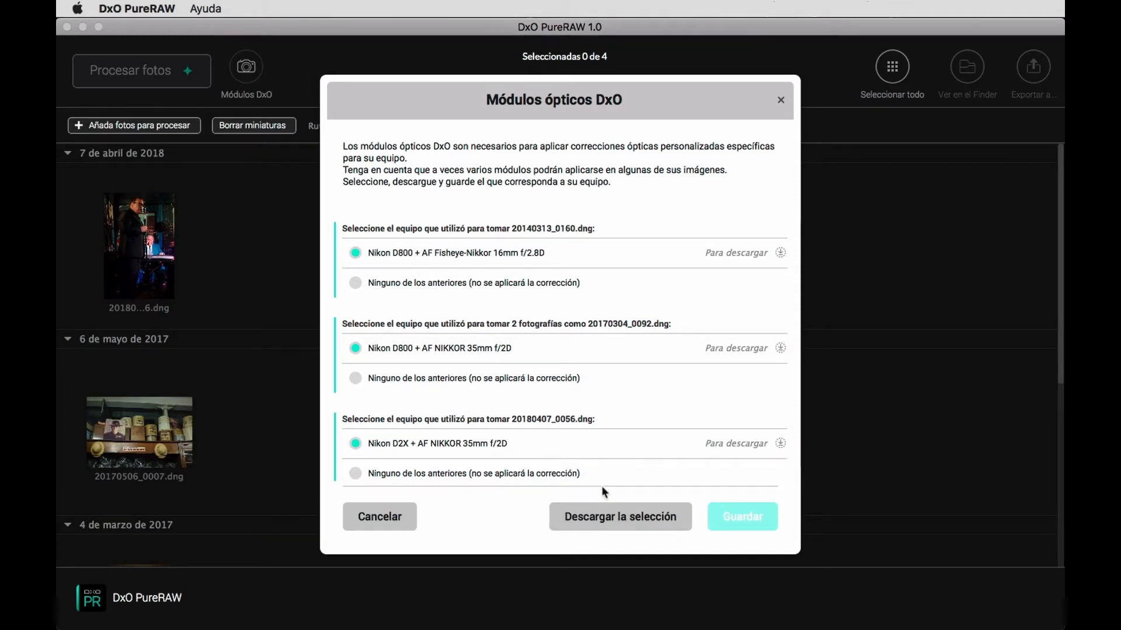
left_click(625, 516)
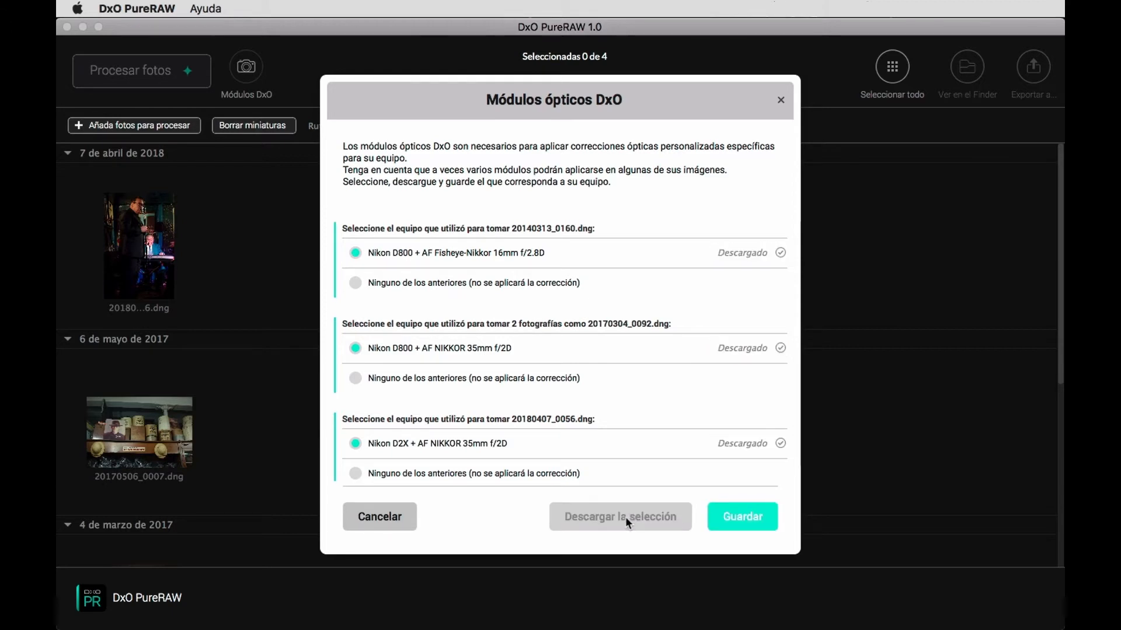
left_click(749, 517)
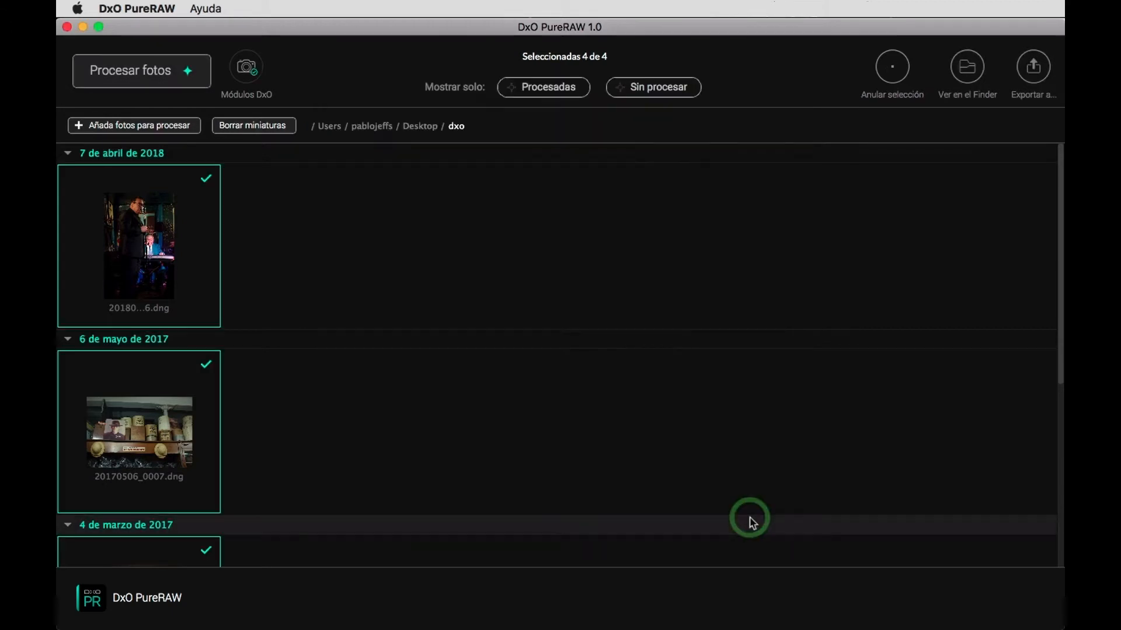
Process the four selected photos with the PRIME method as DNG files into the 'DxO' folder within the original images folder.
scroll(701, 356, "down", 5)
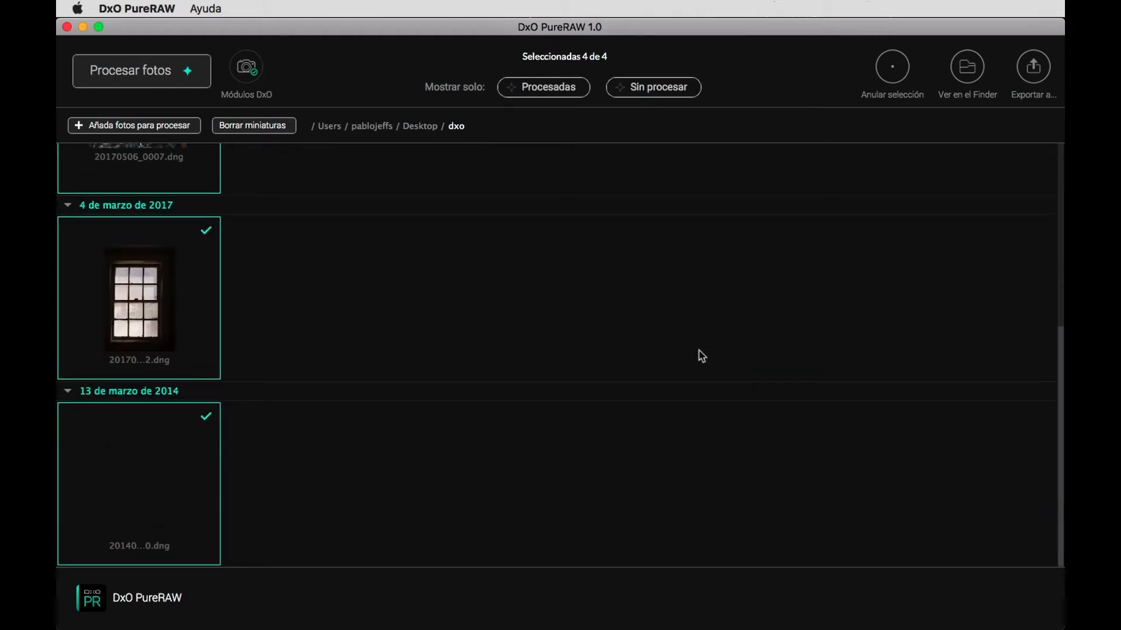
scroll(702, 356, "up", 5)
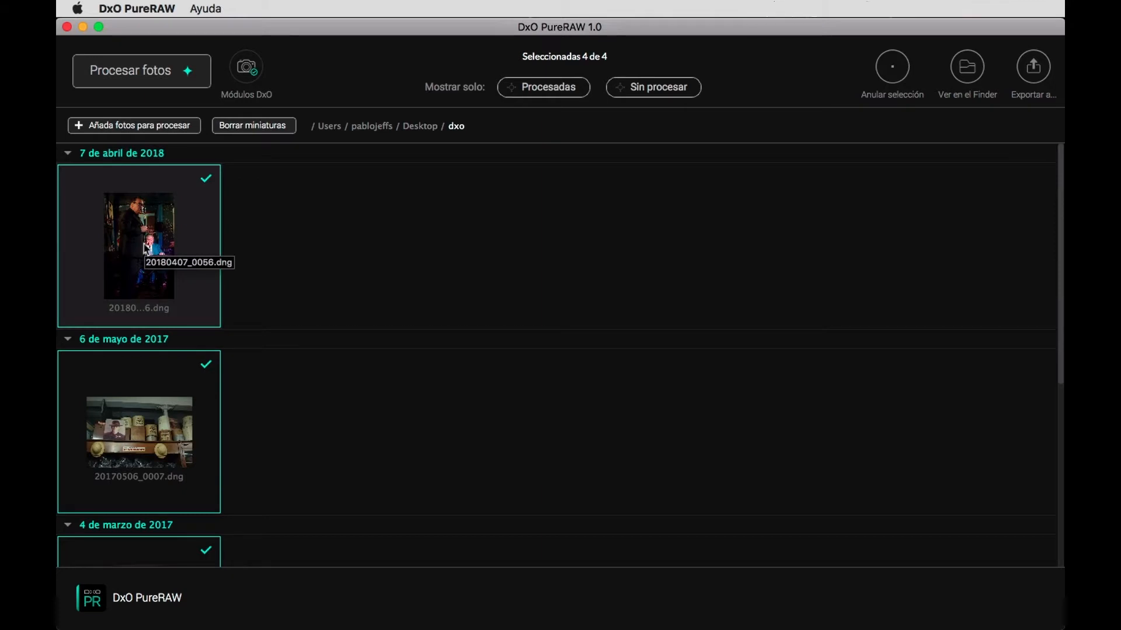
left_click(150, 75)
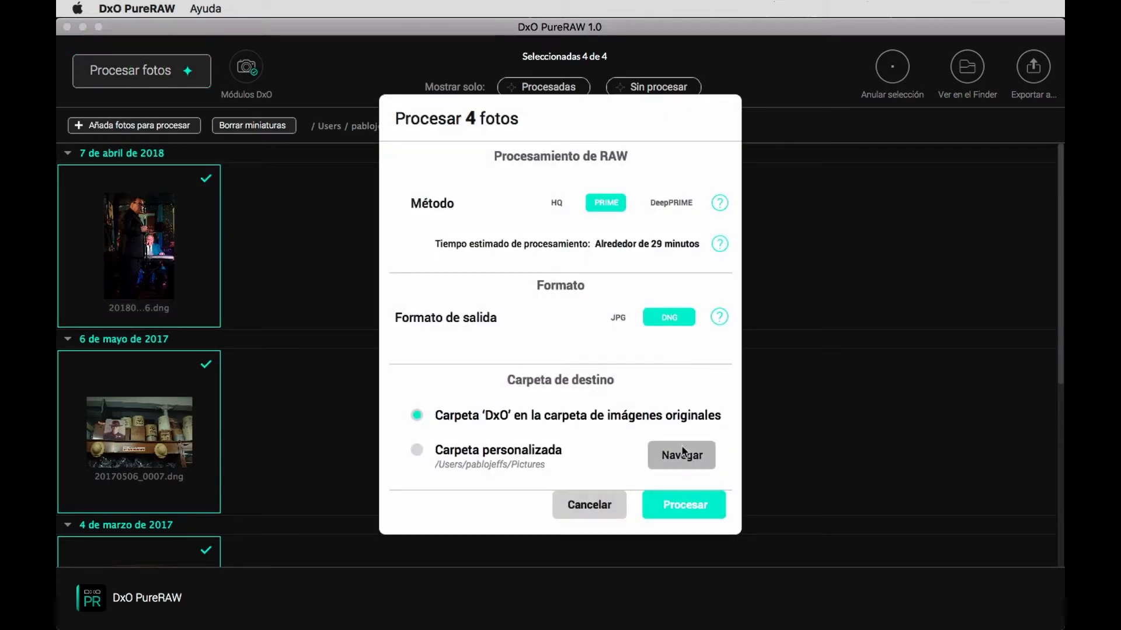
left_click(692, 510)
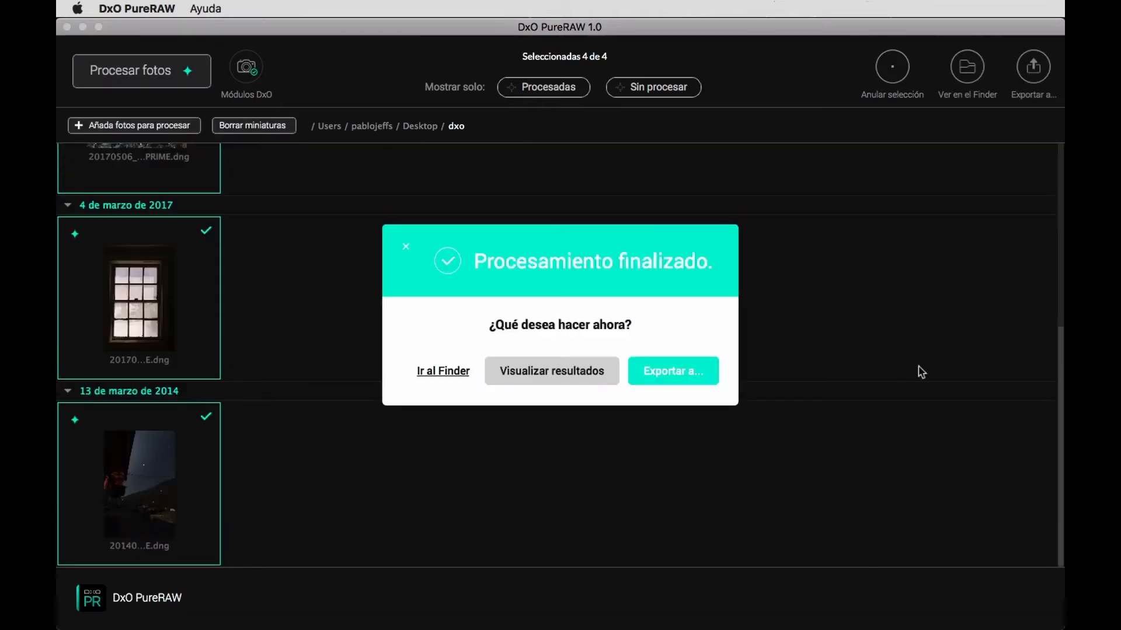
Open the processing results and view the singer photo at 100% with the split comparison turned off.
left_click(561, 375)
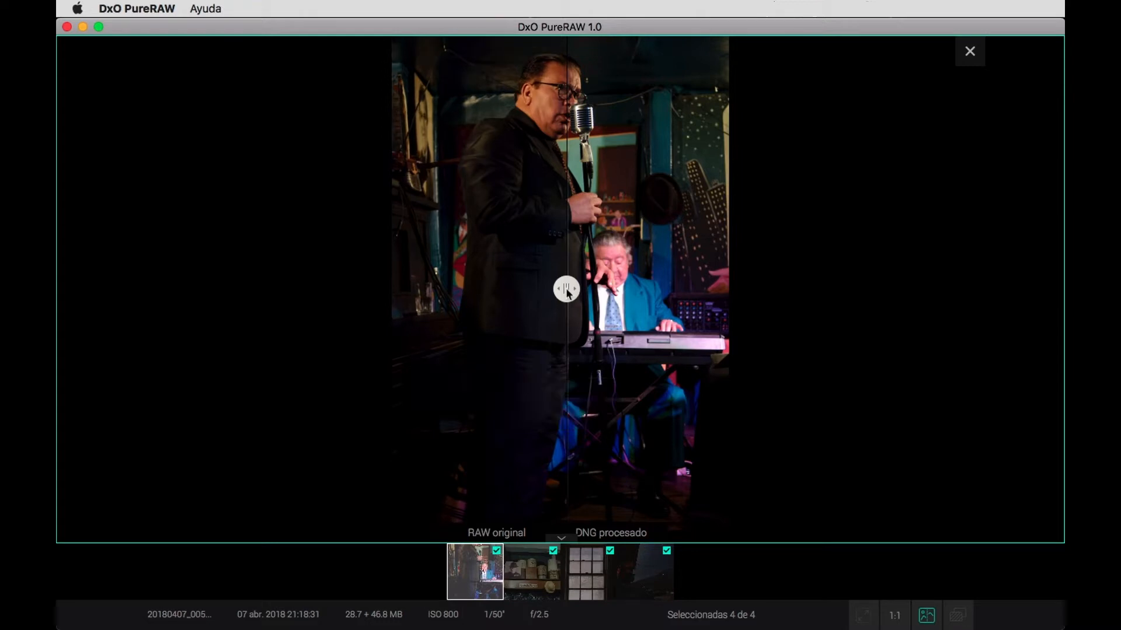
left_click(927, 618)
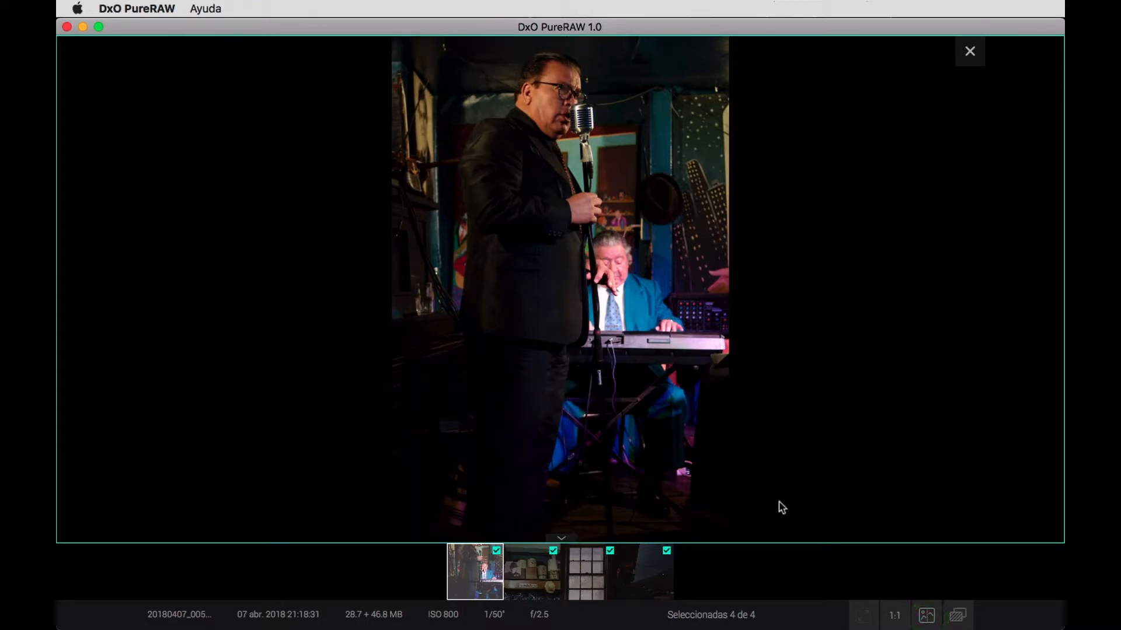
left_click(895, 616)
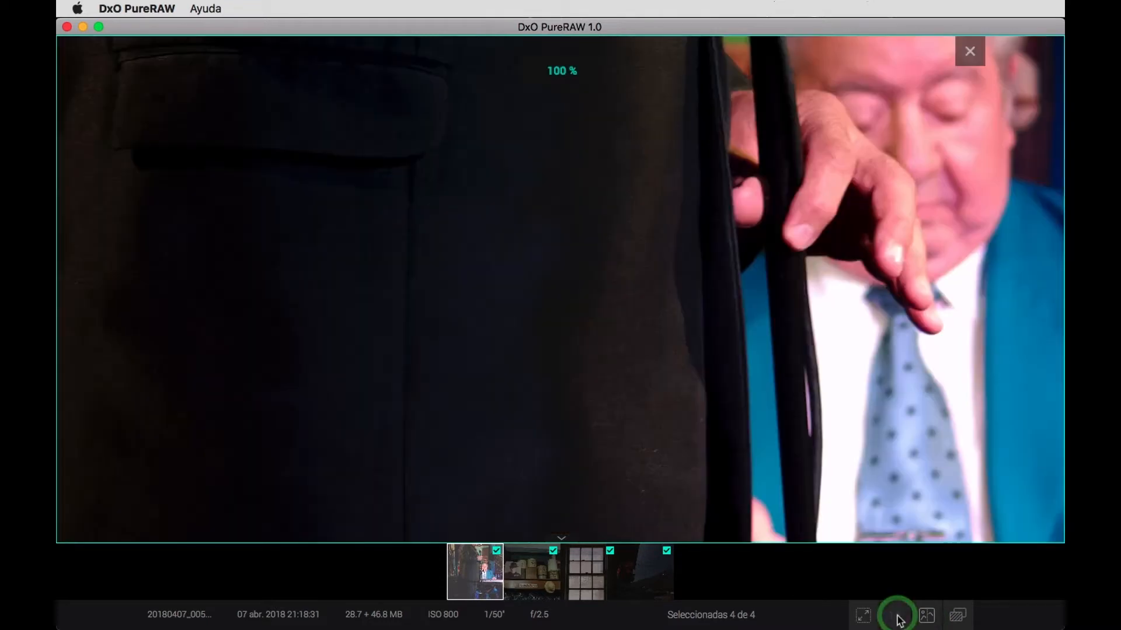
left_click(609, 159)
right_click(606, 169)
left_click(716, 180)
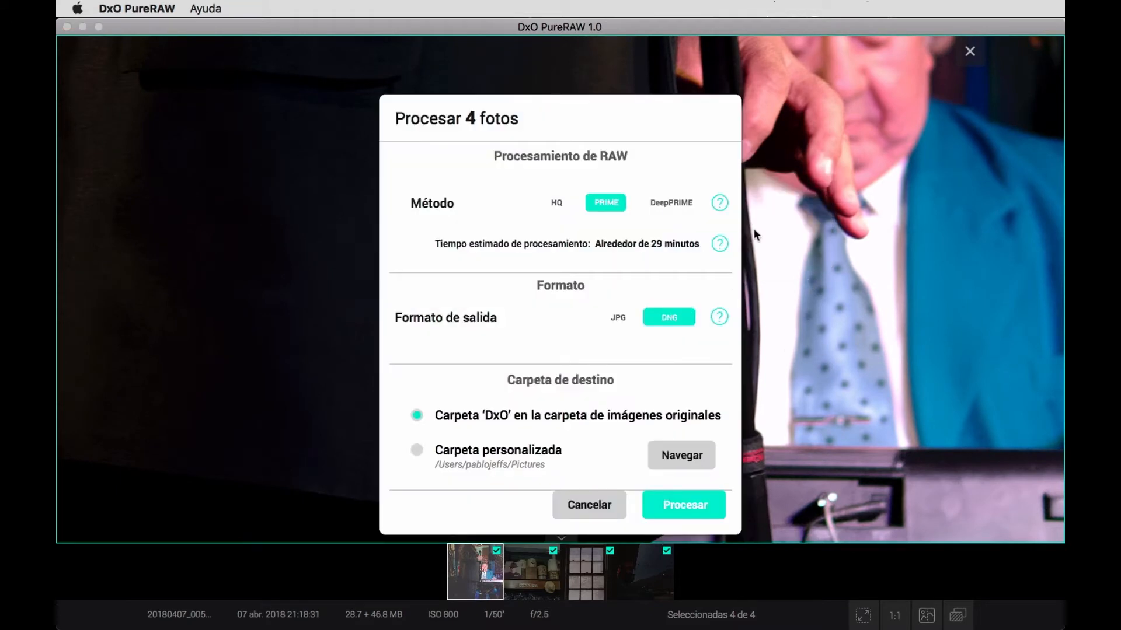
left_click(591, 503)
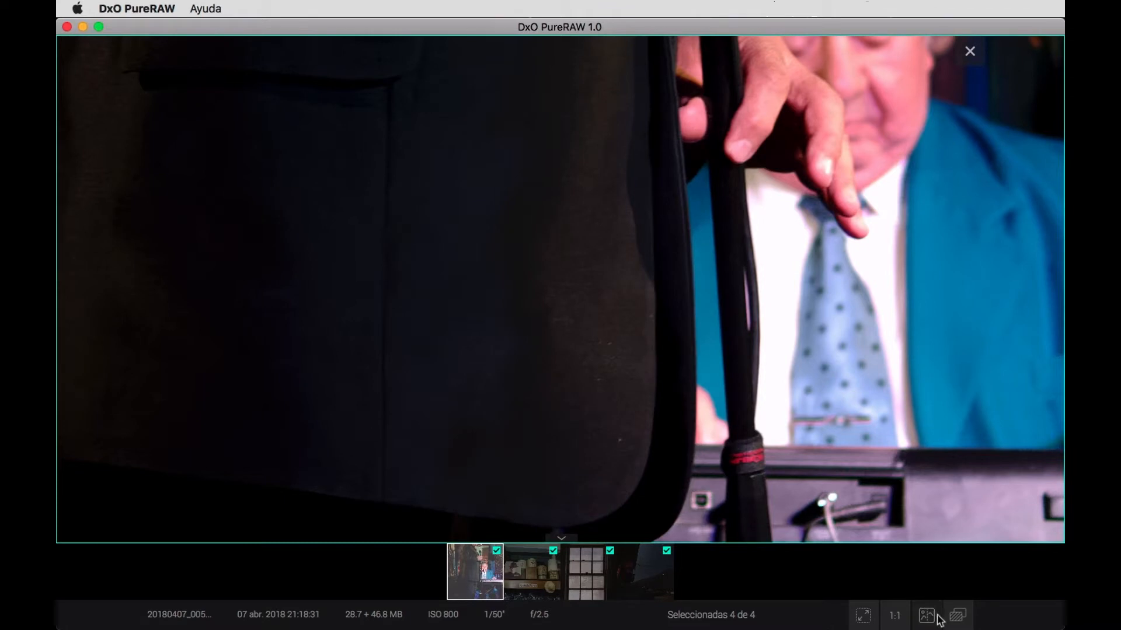
Compare the original RAW with the processed DNG across different areas of the singer photo, using the split view and moving its divider.
left_click(957, 617)
left_click(927, 617)
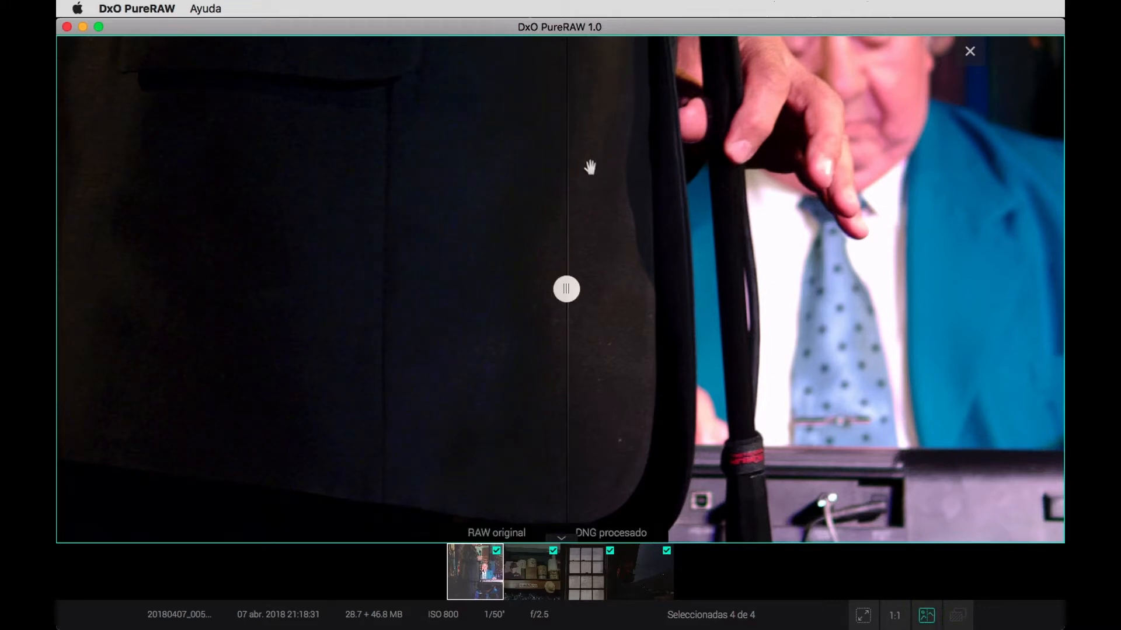
scroll(590, 167, "down", 10)
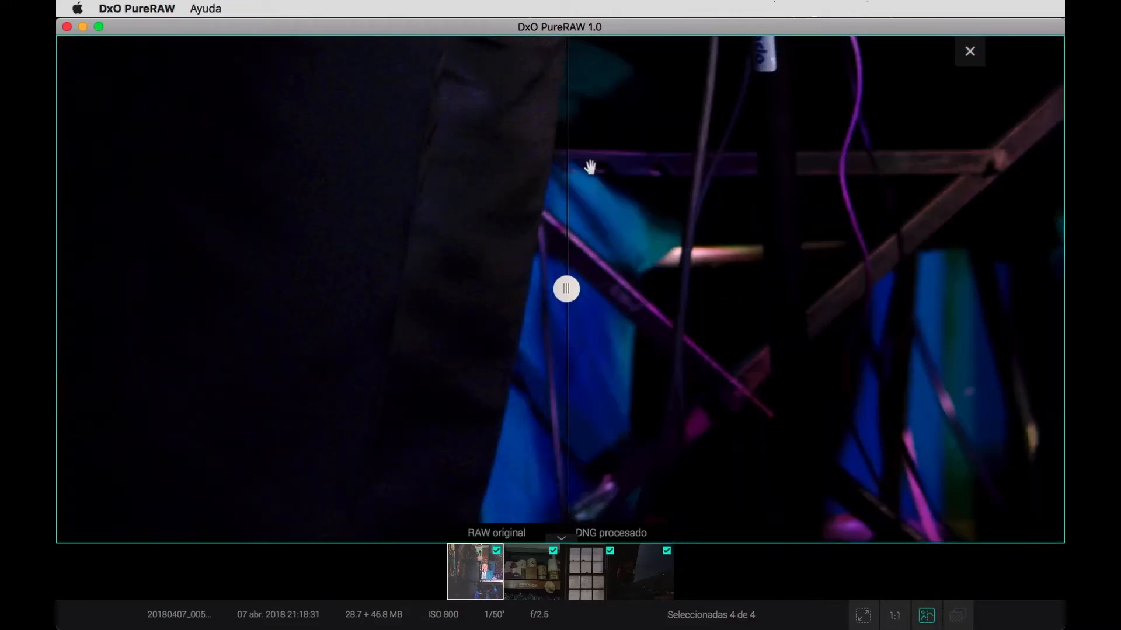
scroll(590, 167, "up", 10)
scroll(590, 167, "right", 5)
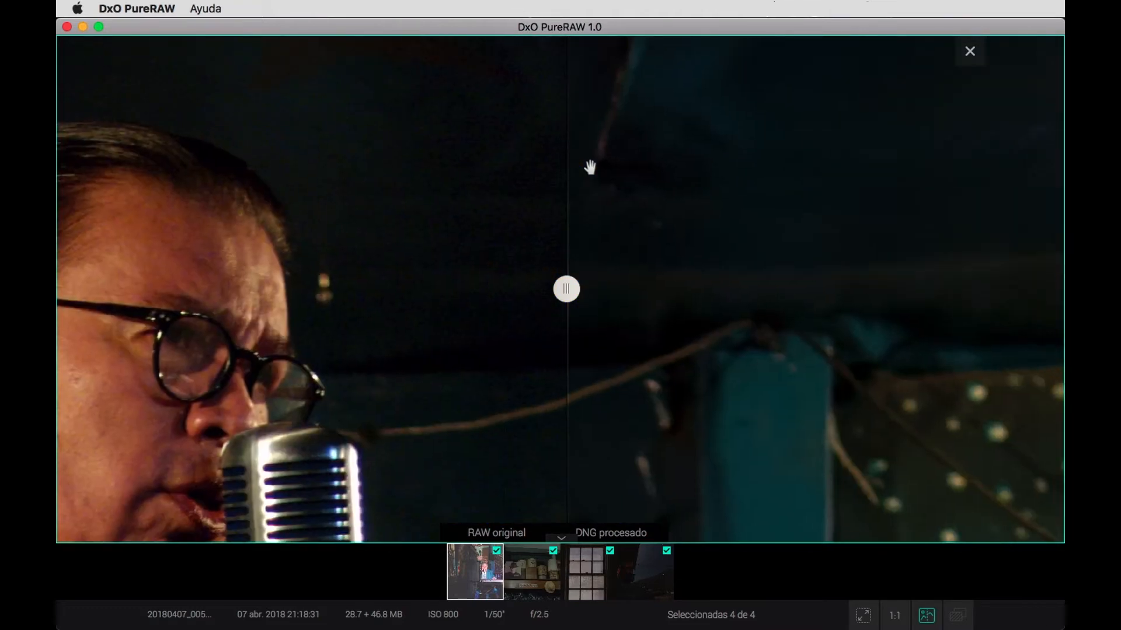
scroll(590, 167, "left", 10)
scroll(590, 168, "down", 3)
scroll(590, 167, "right", 2)
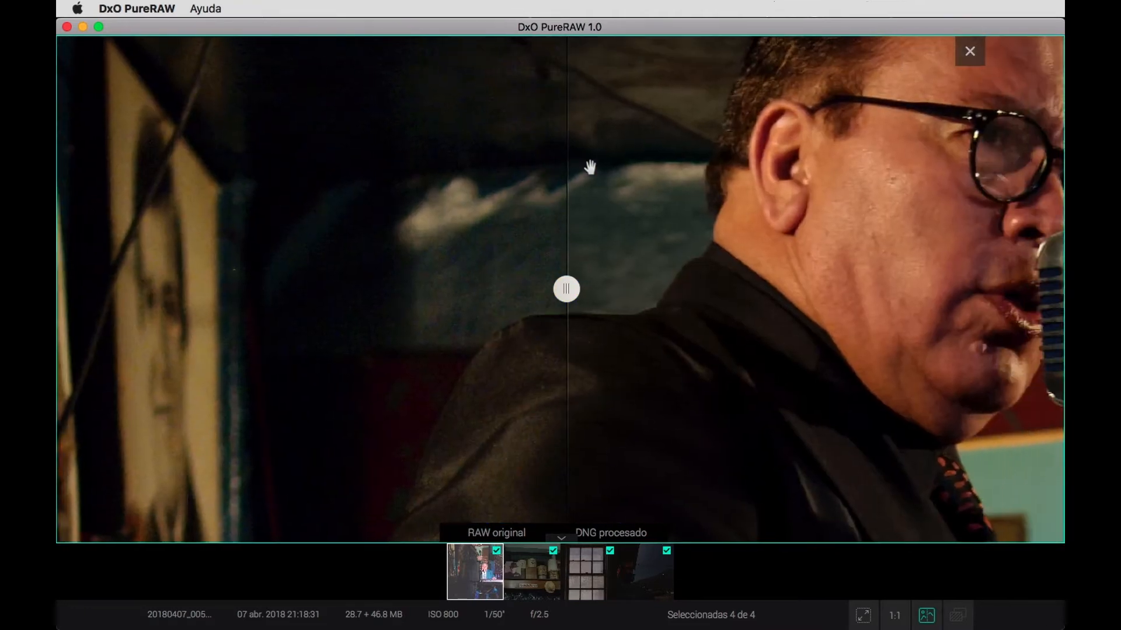
scroll(590, 168, "down", 2)
scroll(590, 168, "right", 2)
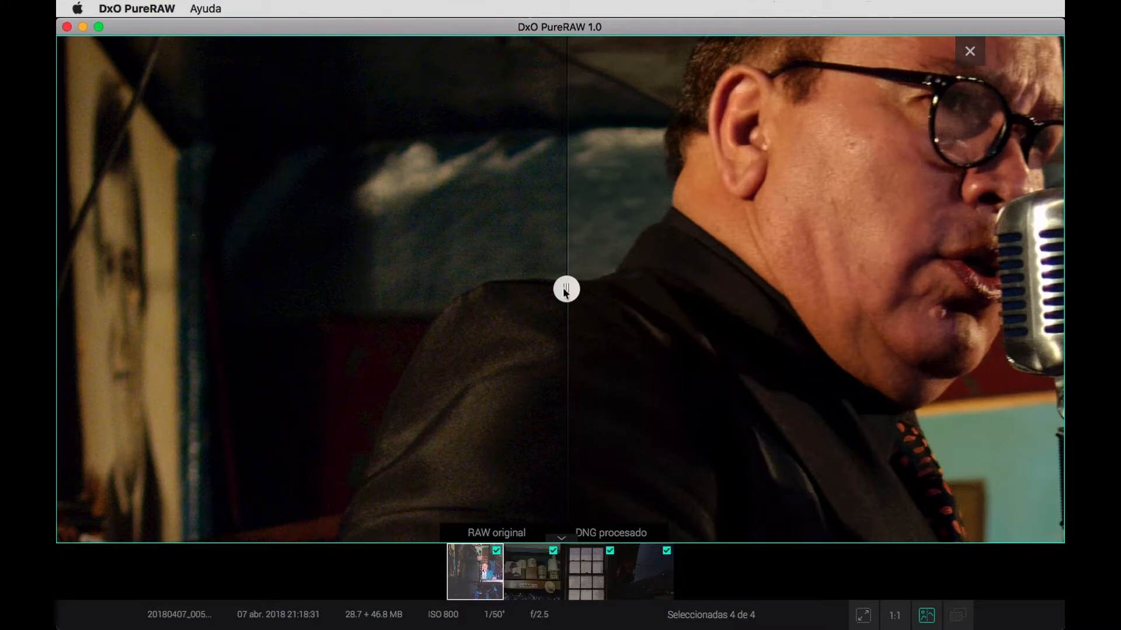
left_click_drag(563, 287, 757, 280)
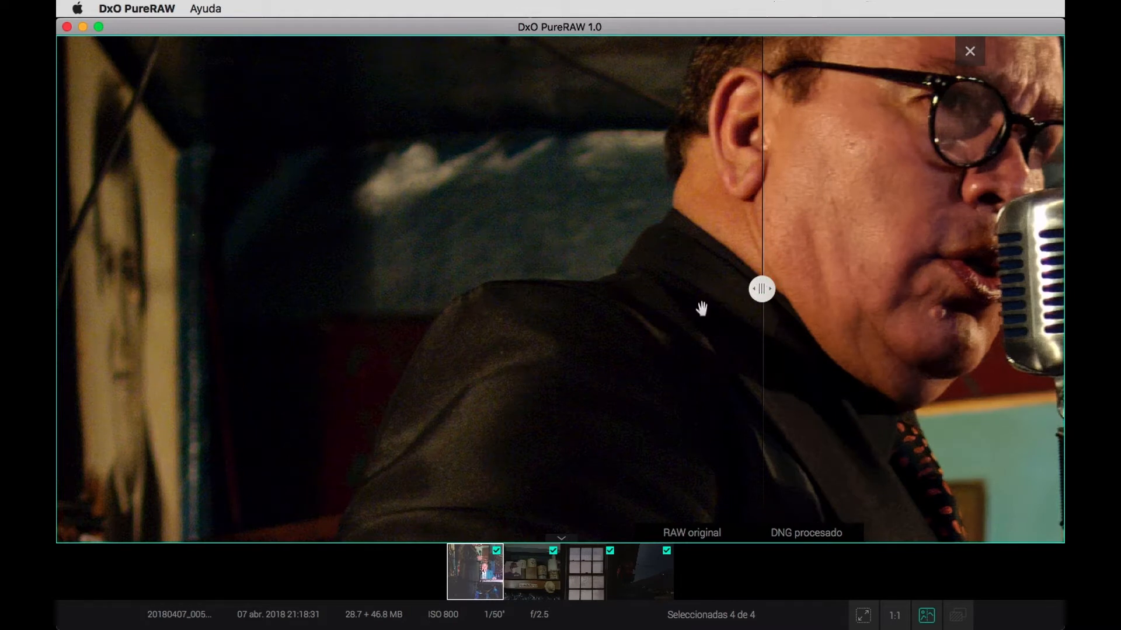
Go through the other processed photos to the night landscape of 13 March 2014 and fit it to the view.
left_click(532, 578)
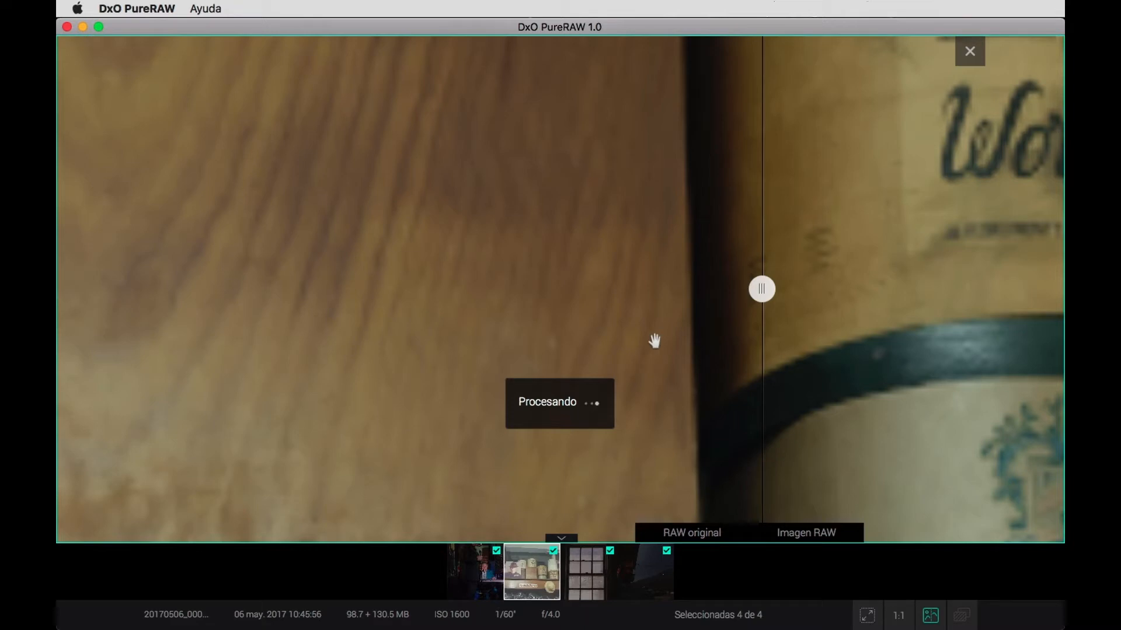
left_click(587, 577)
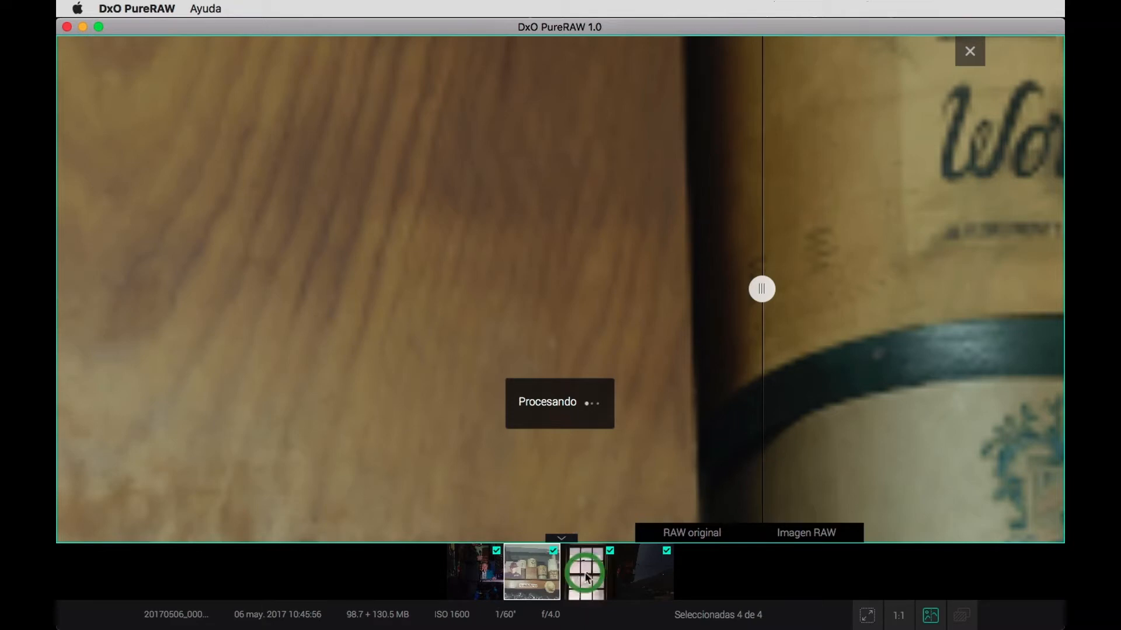
left_click(647, 577)
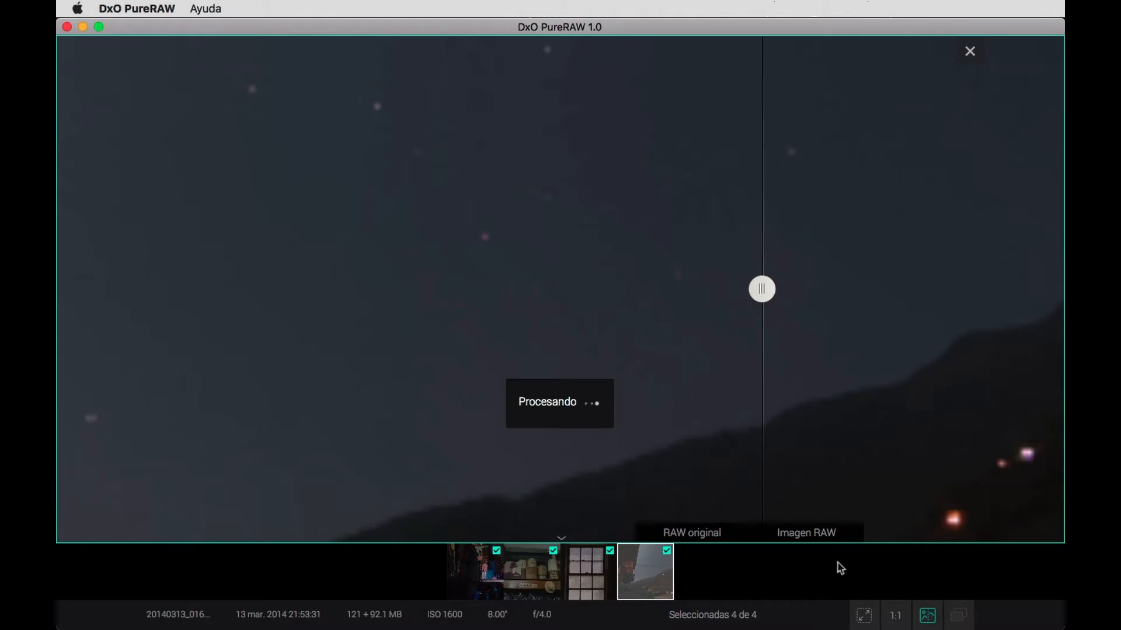
left_click(896, 618)
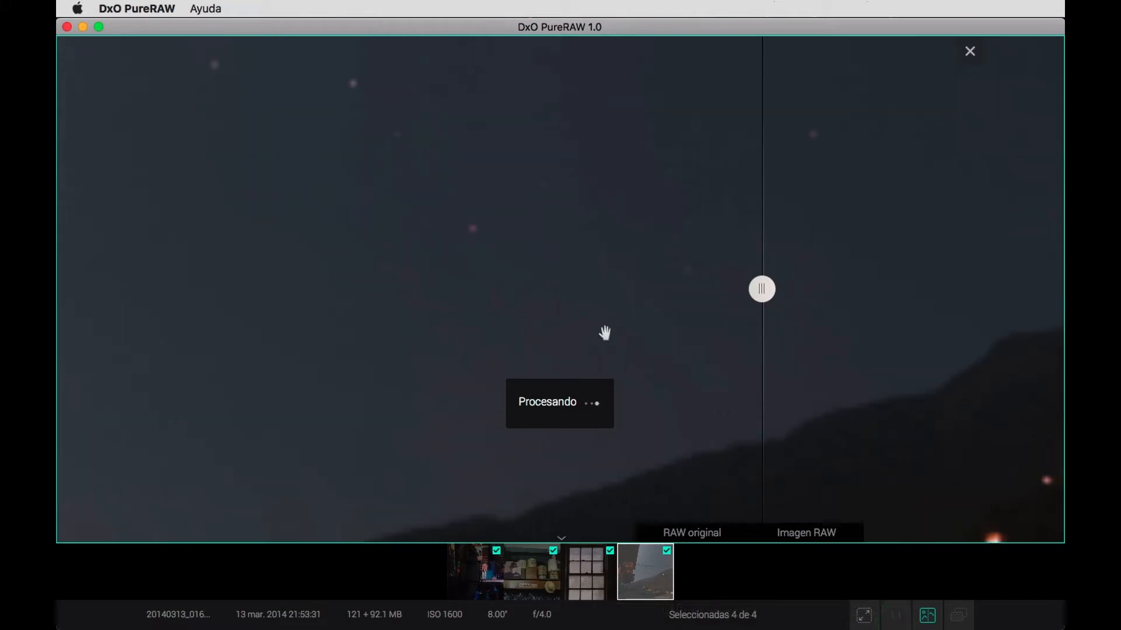
left_click(868, 620)
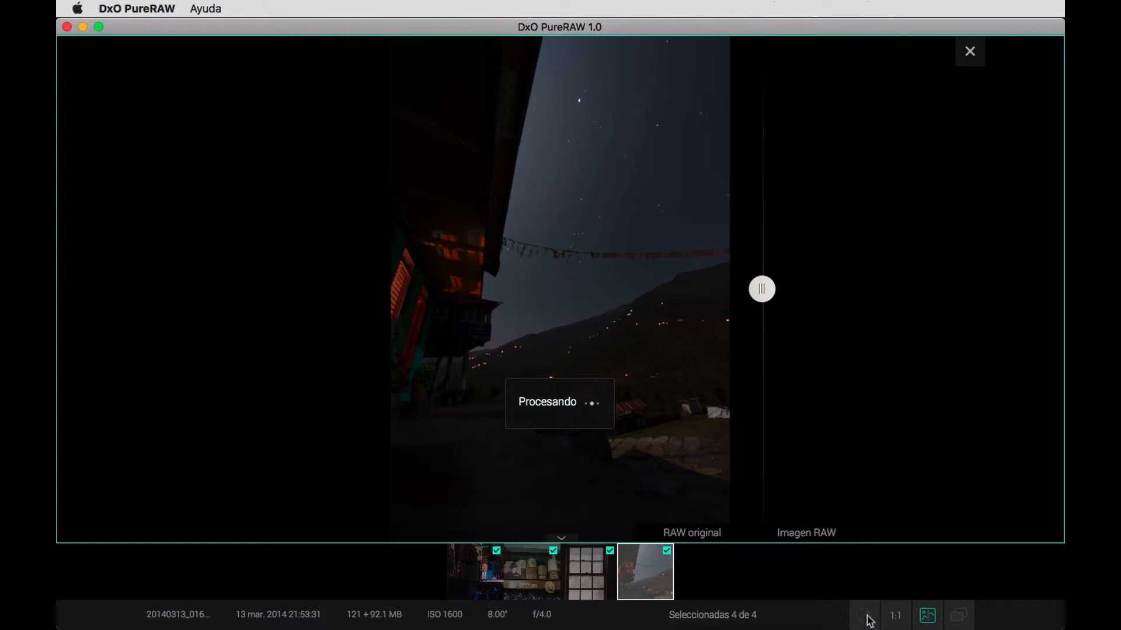
Compare the night landscape's original RAW and processed DNG by moving the split divider across the image.
left_click(928, 620)
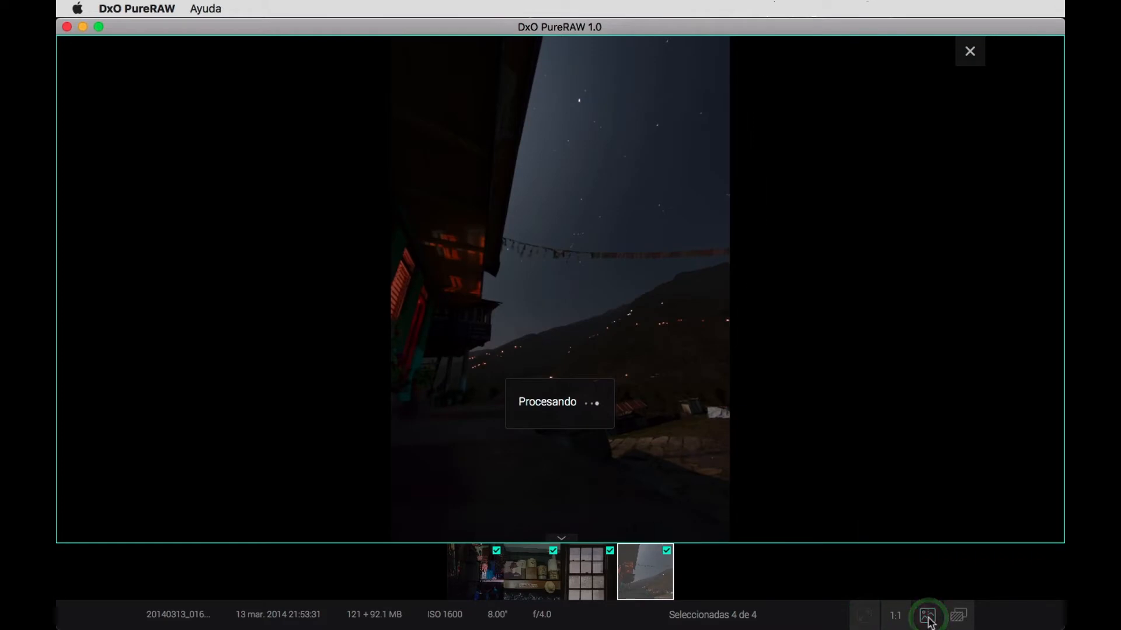
left_click(928, 620)
left_click_drag(762, 289, 557, 301)
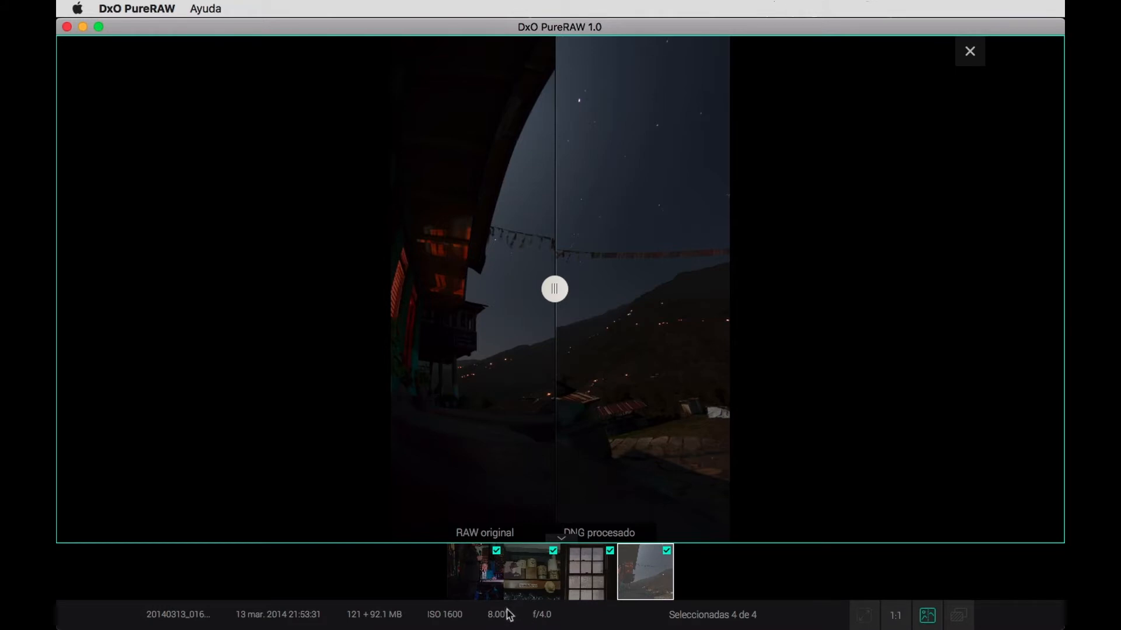
left_click(553, 286)
left_click_drag(554, 285, 520, 289)
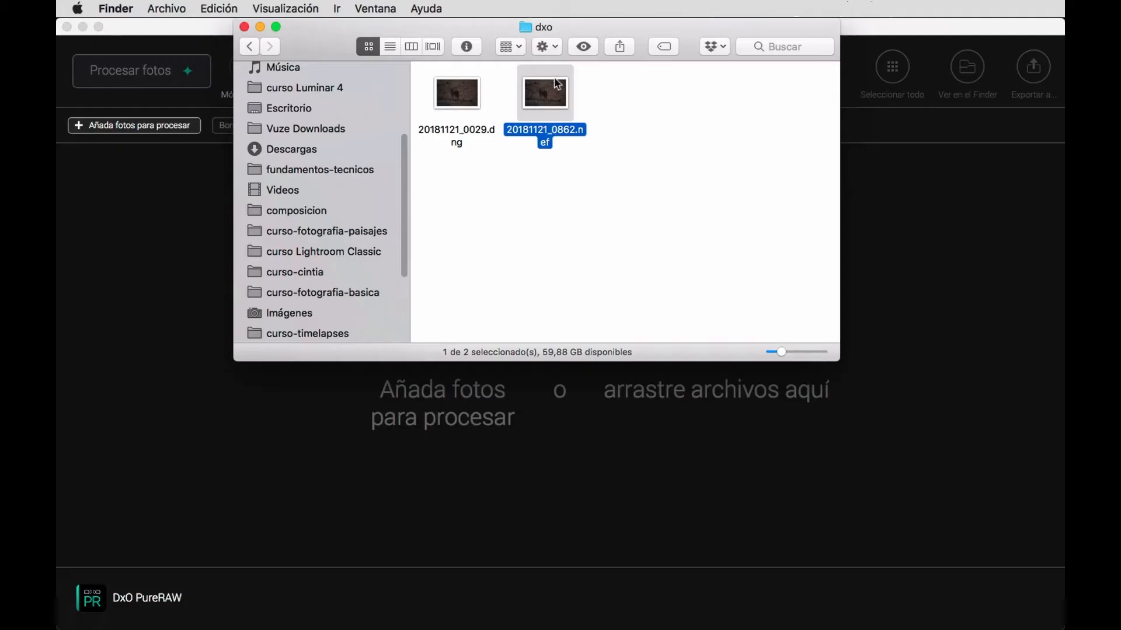
Add 20181121_0862.nef for processing, and download and save its Nikon D800 + AF-S Nikkor 300mm f/4D IF-ED optical module.
left_click_drag(549, 94, 453, 408)
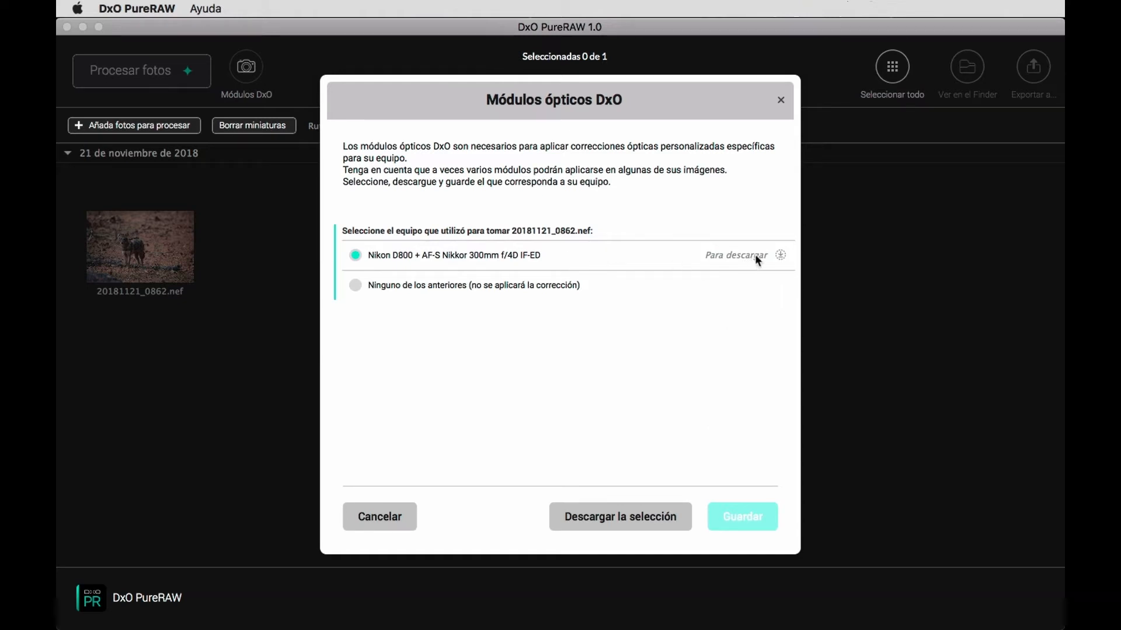
left_click(646, 517)
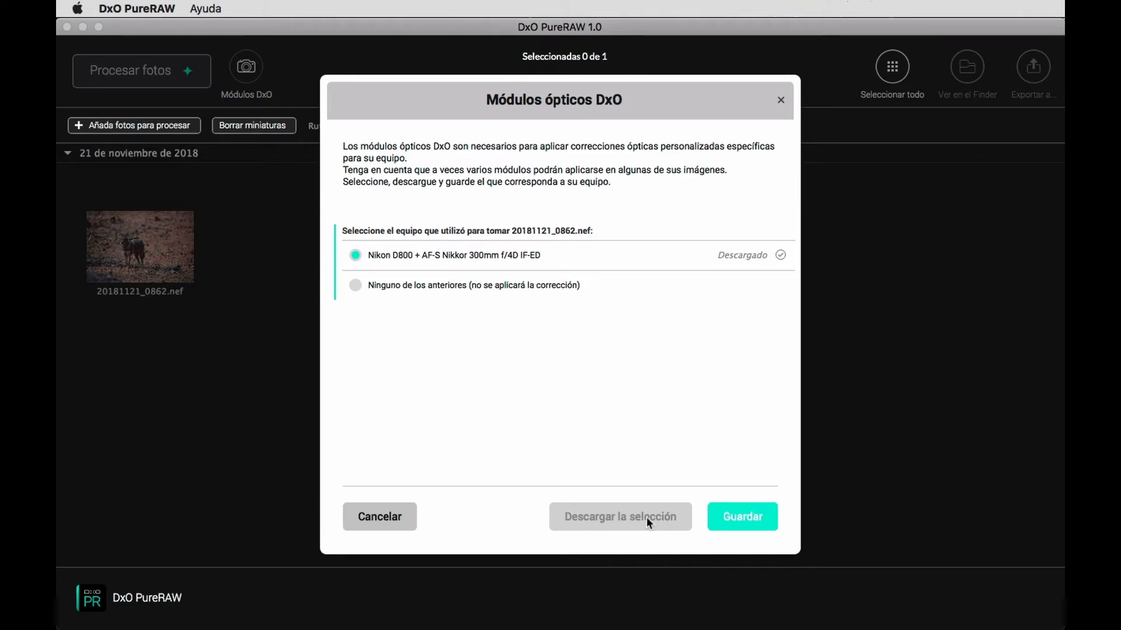
left_click(758, 527)
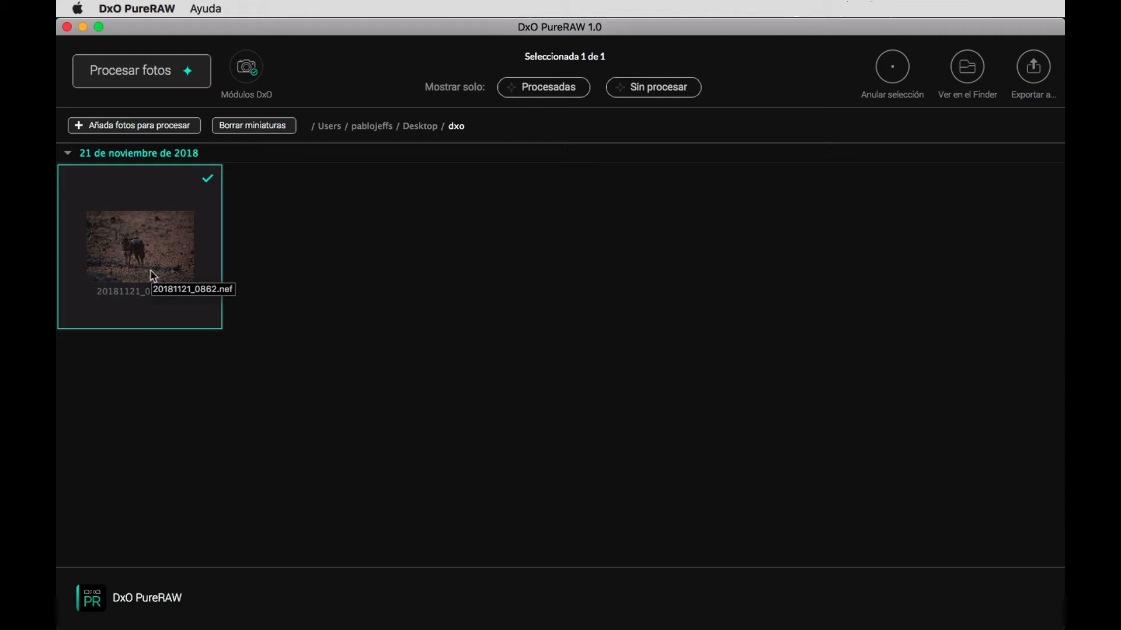
Process the photo with the PRIME method to DNG, saving into the 'DxO' folder inside the original images' folder.
left_click(134, 85)
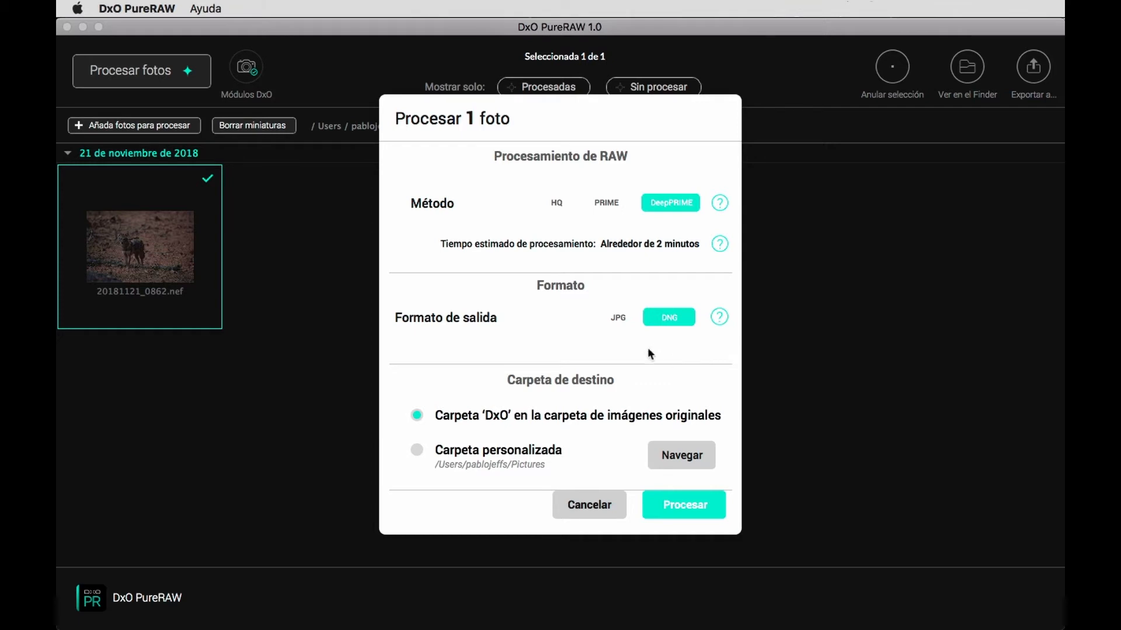
left_click(610, 205)
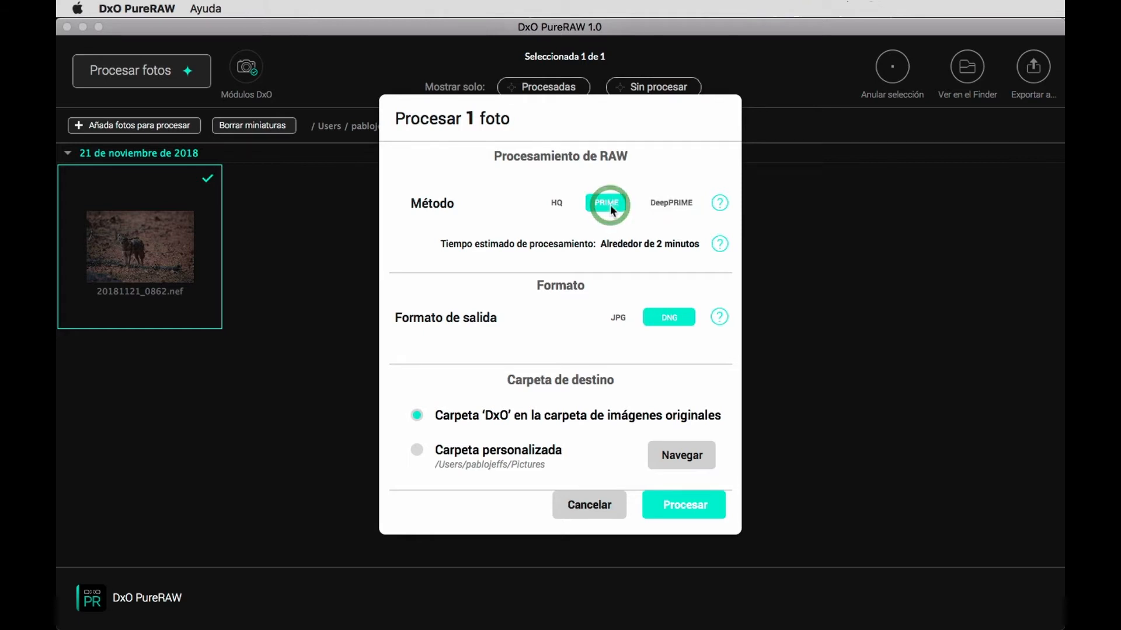
left_click(557, 204)
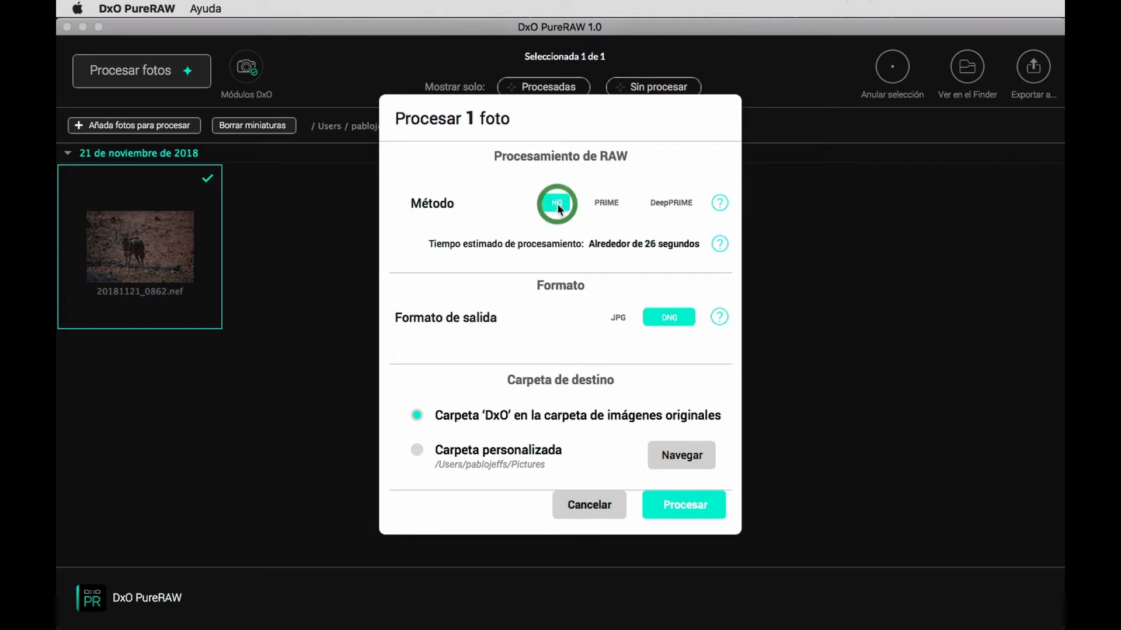
left_click(611, 210)
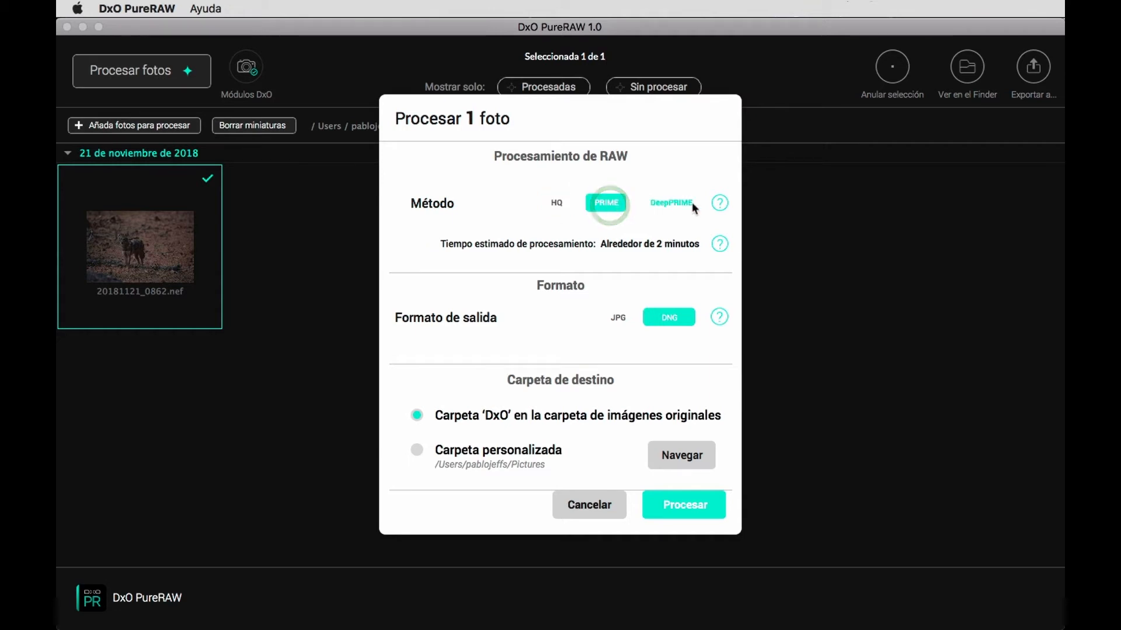
mouse_move(720, 204)
mouse_move(720, 319)
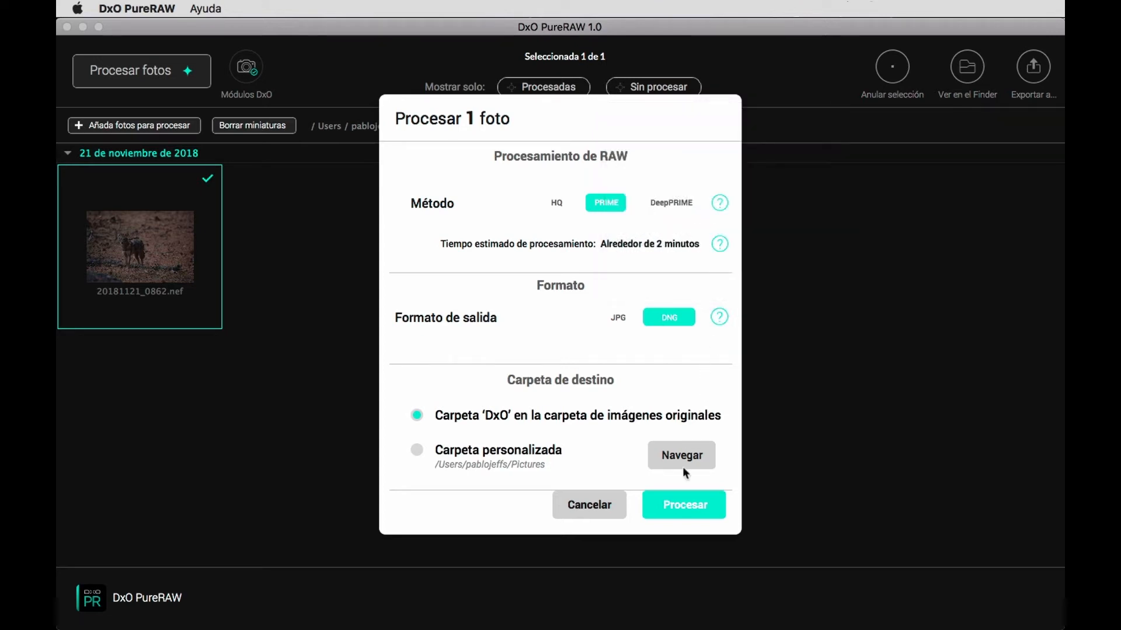
left_click(685, 508)
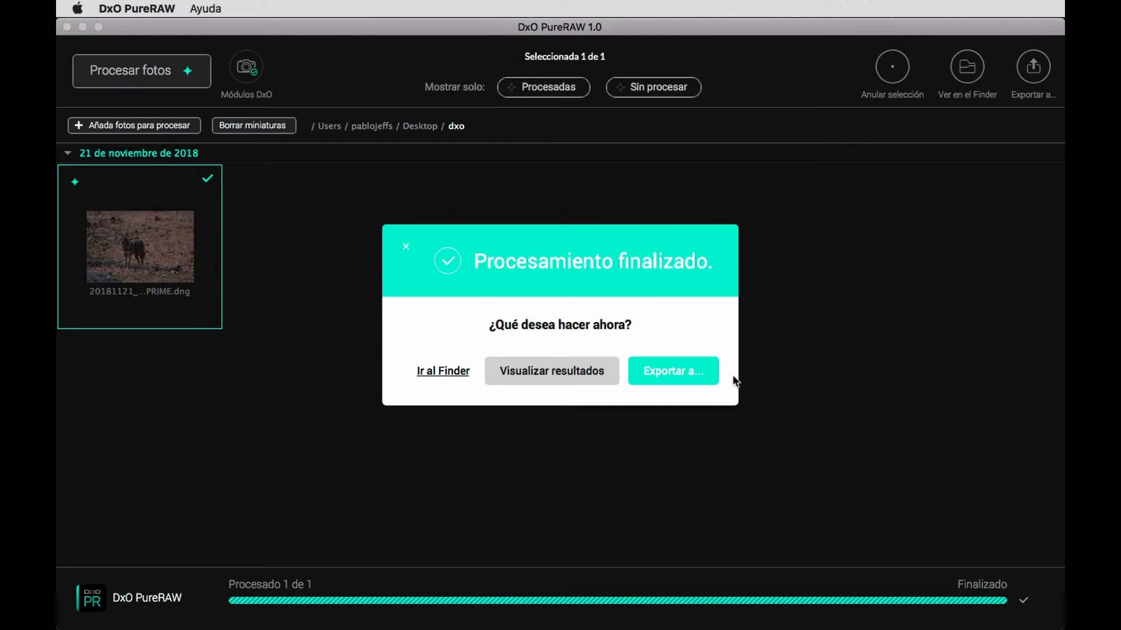
View the results and compare the jackal's original RAW with the processed DNG at 1:1 around its head, then close the comparison.
left_click(571, 381)
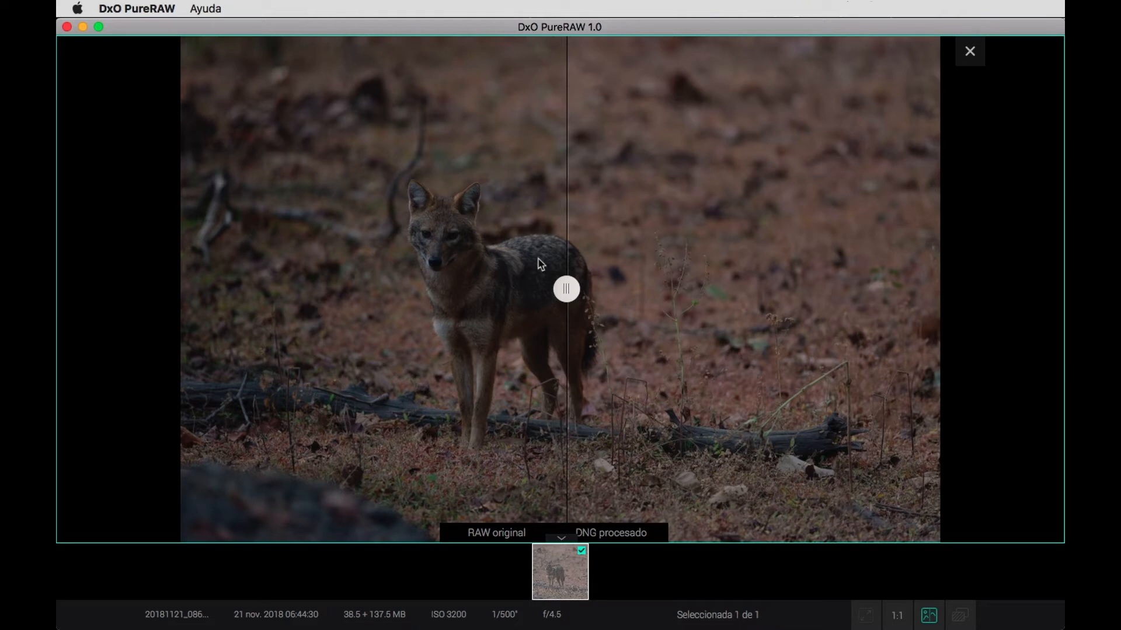
left_click_drag(566, 287, 432, 260)
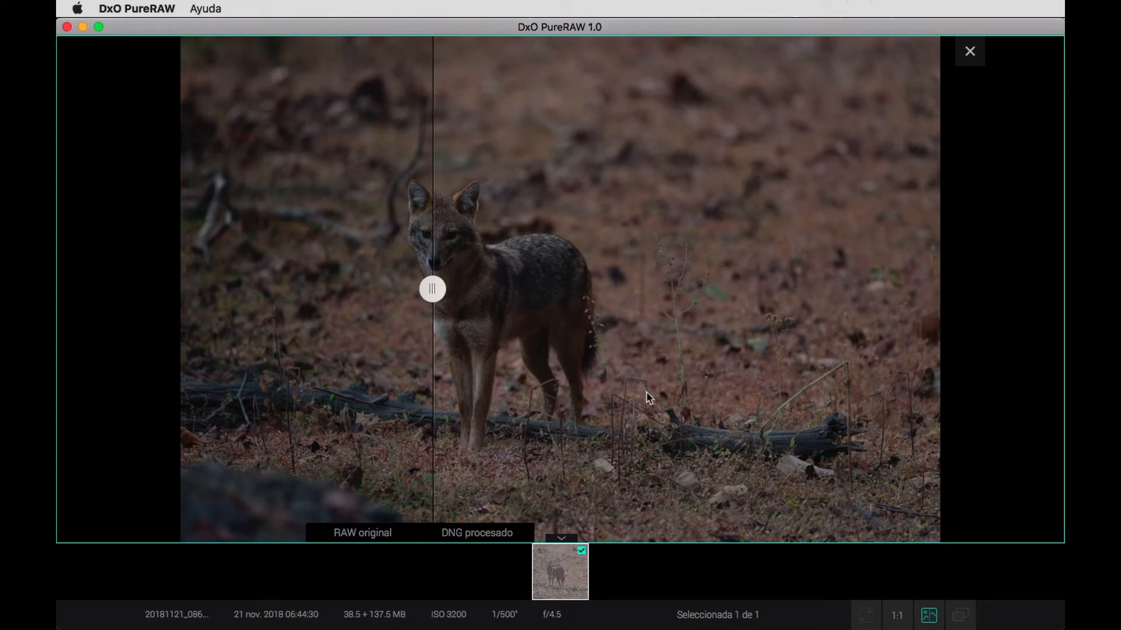
left_click(898, 616)
left_click_drag(559, 251, 1060, 531)
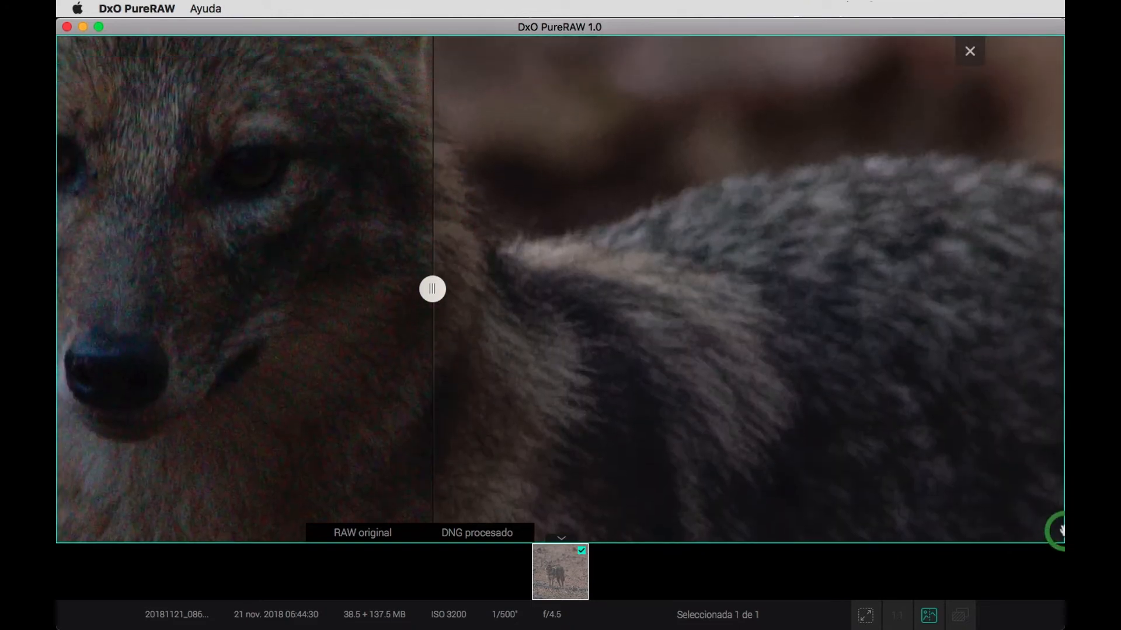
left_click_drag(570, 282, 876, 325)
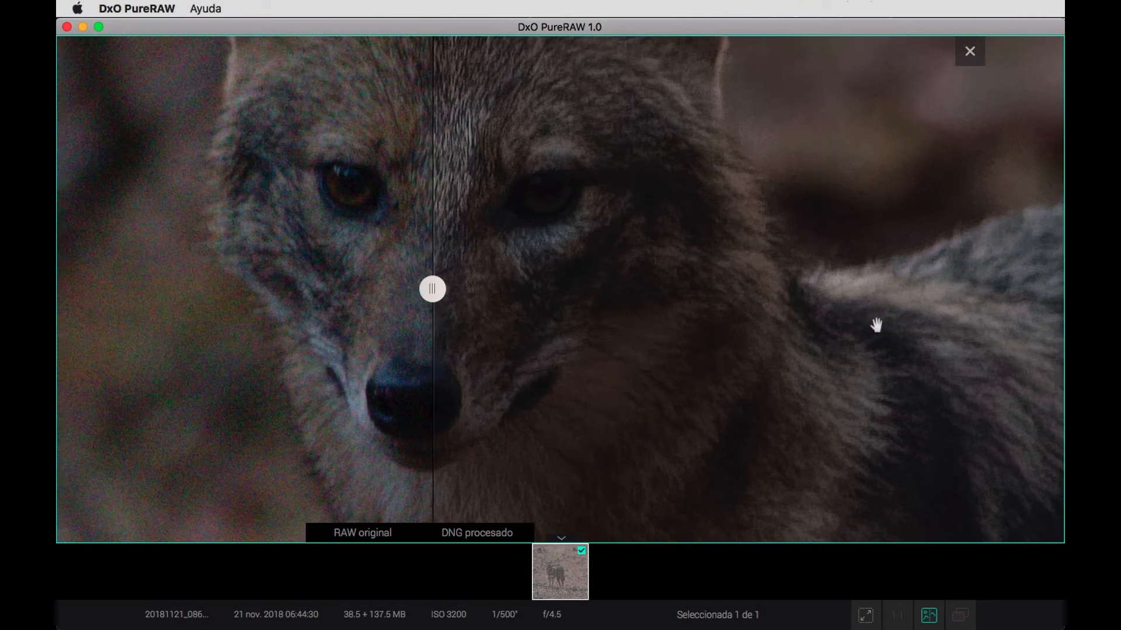
mouse_move(432, 290)
left_mouse_down()
mouse_move(245, 282)
mouse_move(368, 273)
mouse_move(424, 292)
mouse_move(282, 253)
mouse_move(350, 252)
mouse_move(431, 274)
left_mouse_up()
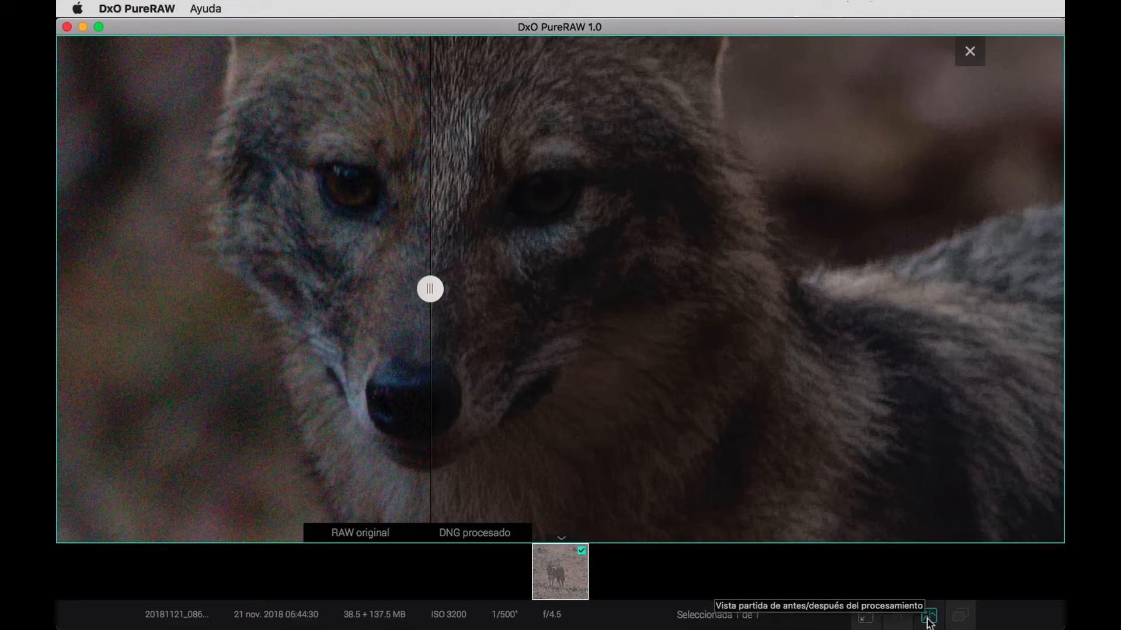
left_click(970, 53)
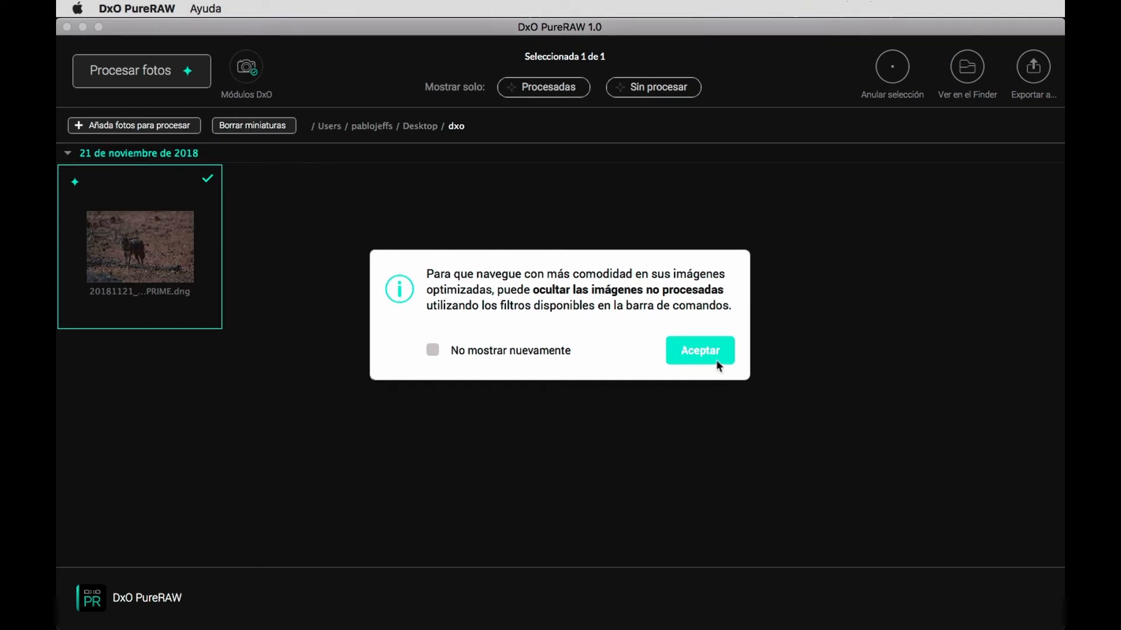
left_click(702, 350)
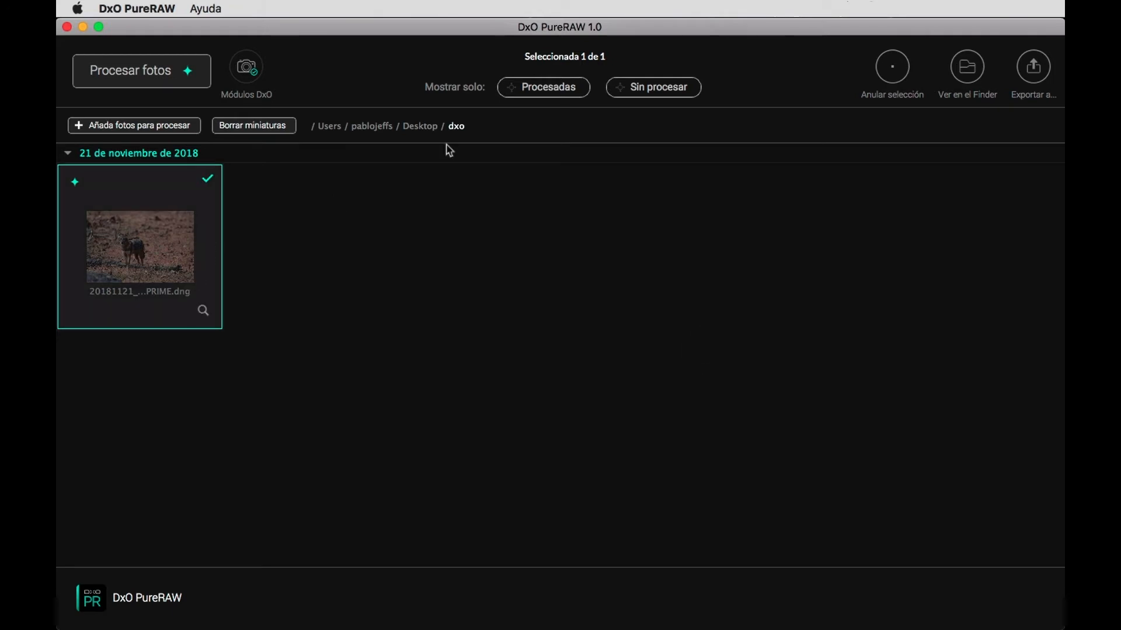
Filter the thumbnails to show only processed photos and select the PRIME DNG.
left_click(545, 93)
left_click(127, 257)
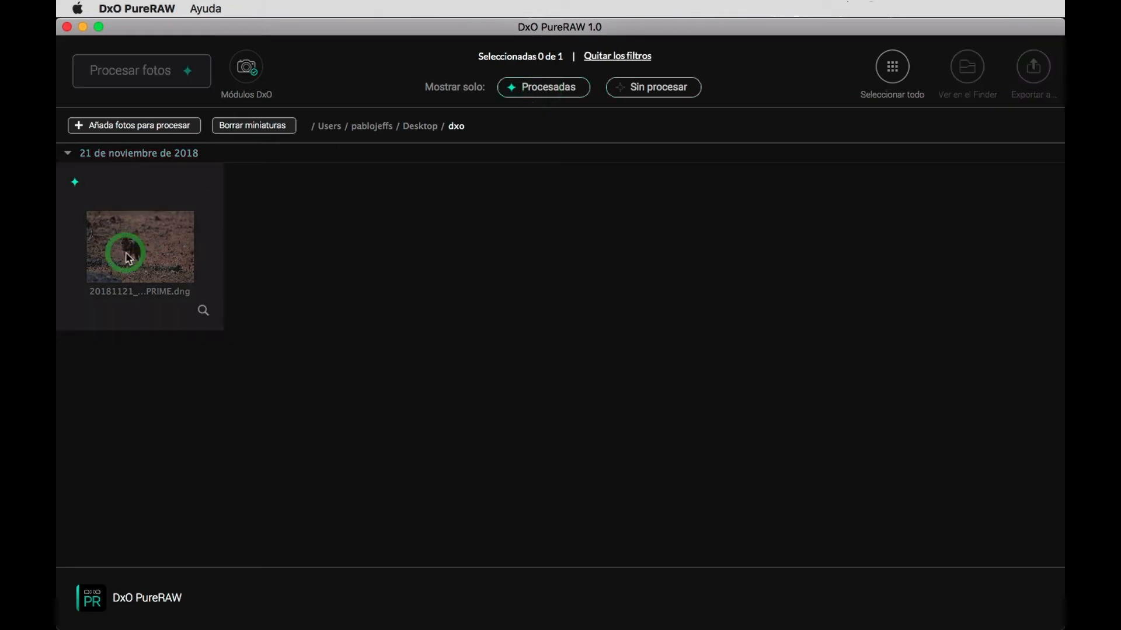
left_click(127, 257)
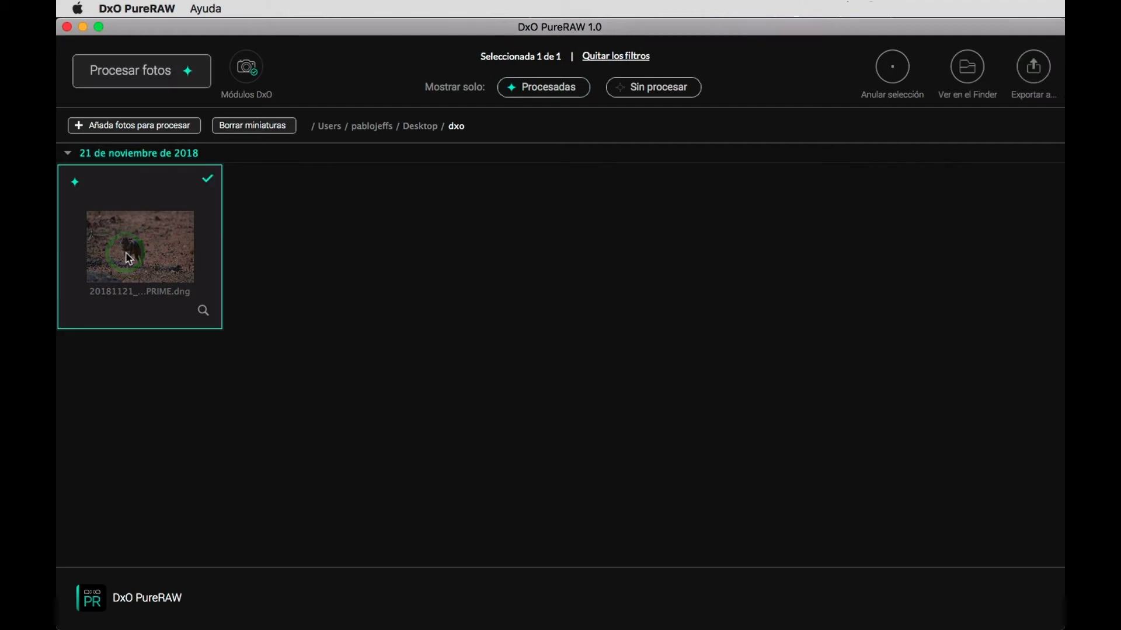
left_click(611, 403)
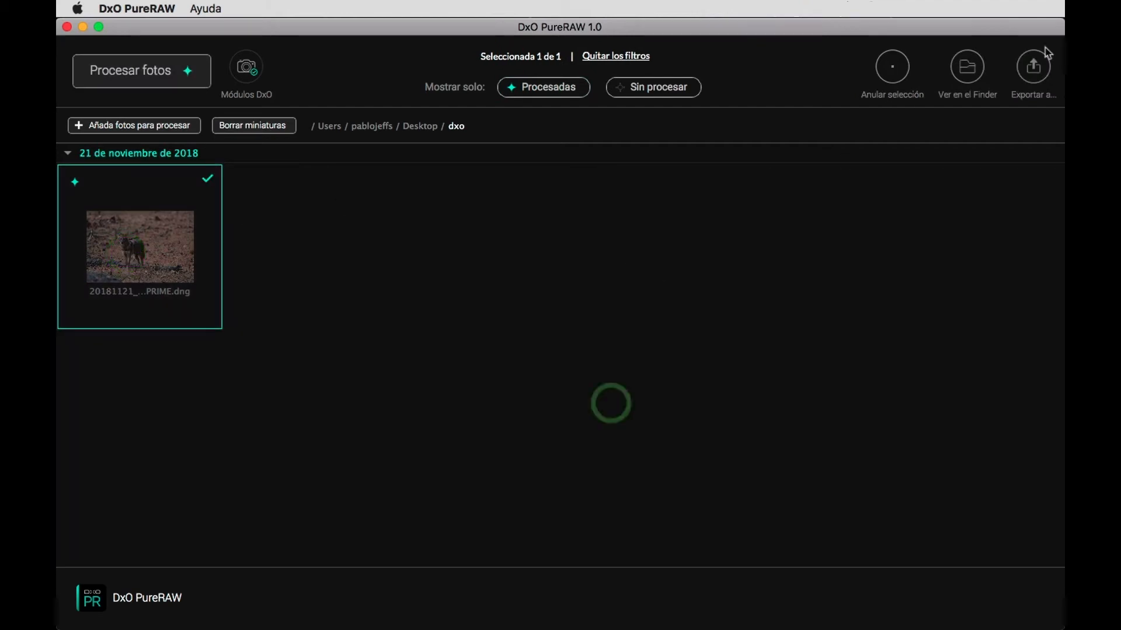
Reveal the selected DNG in Finder, examine its file information, and return to DxO PureRAW.
left_click(972, 79)
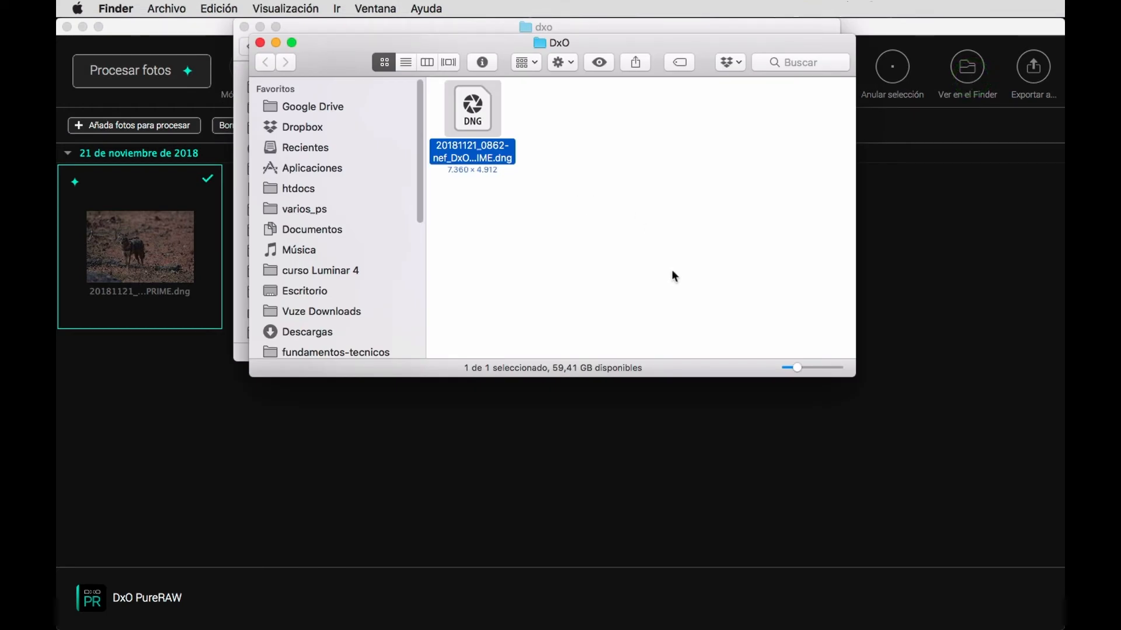
key("super+i")
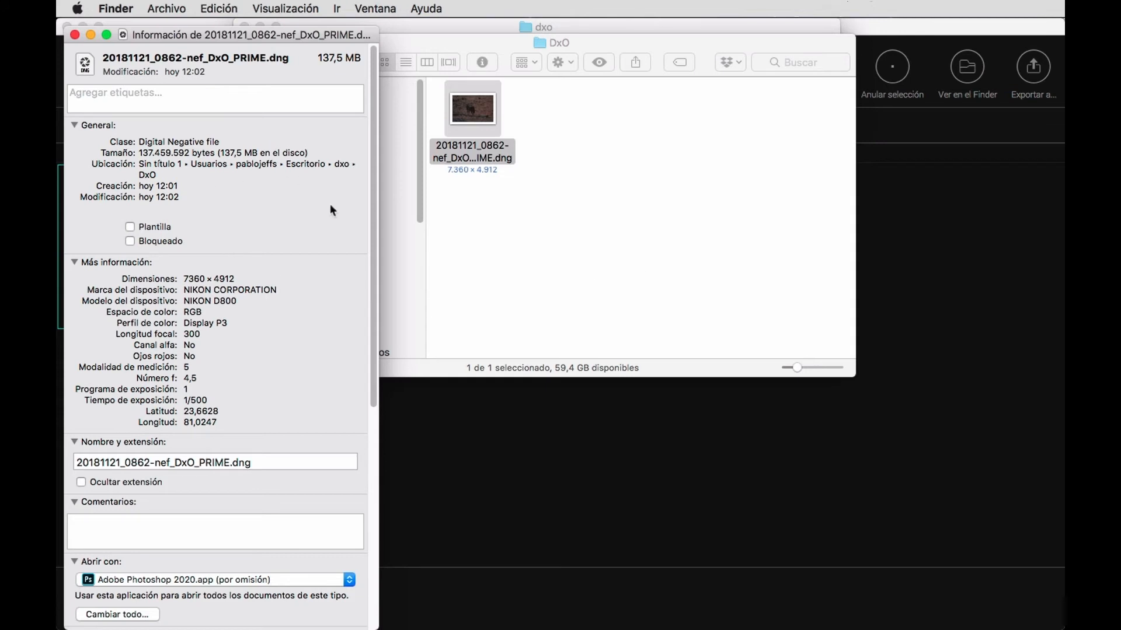
left_click(75, 35)
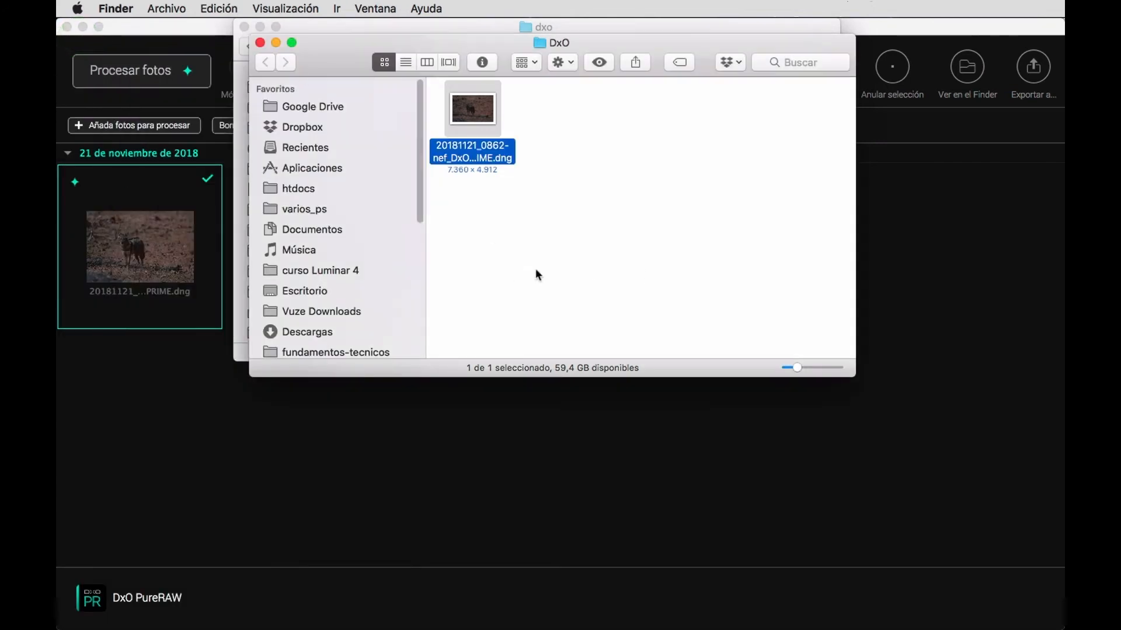
left_click(541, 480)
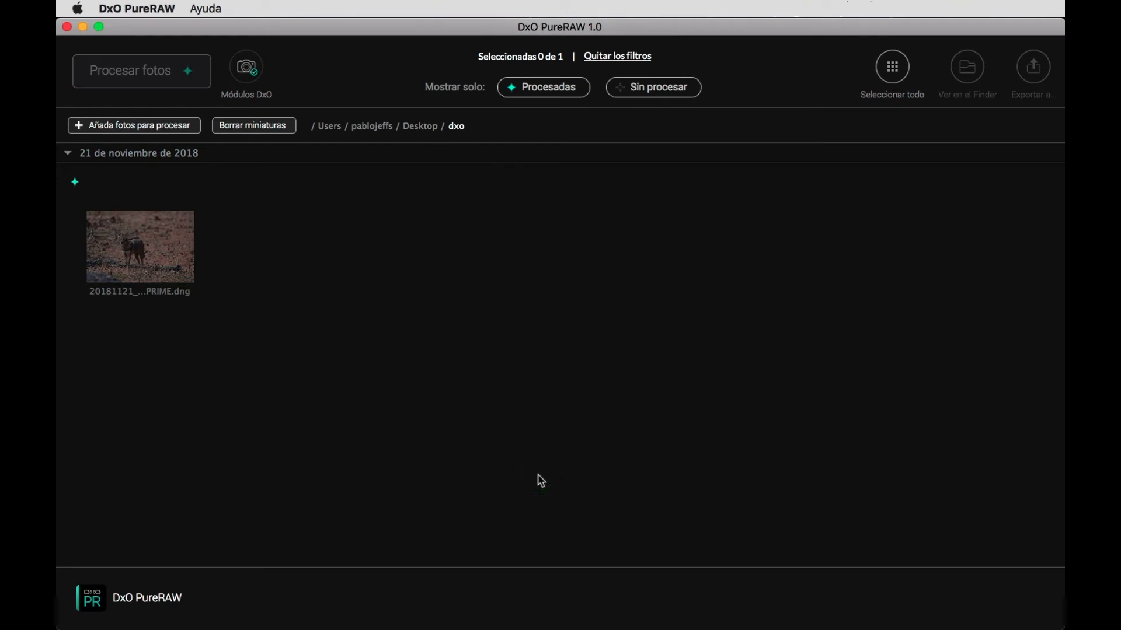
Select the processed DNG and export it to Adobe Photoshop 2020 without the original RAW file.
left_click(152, 255)
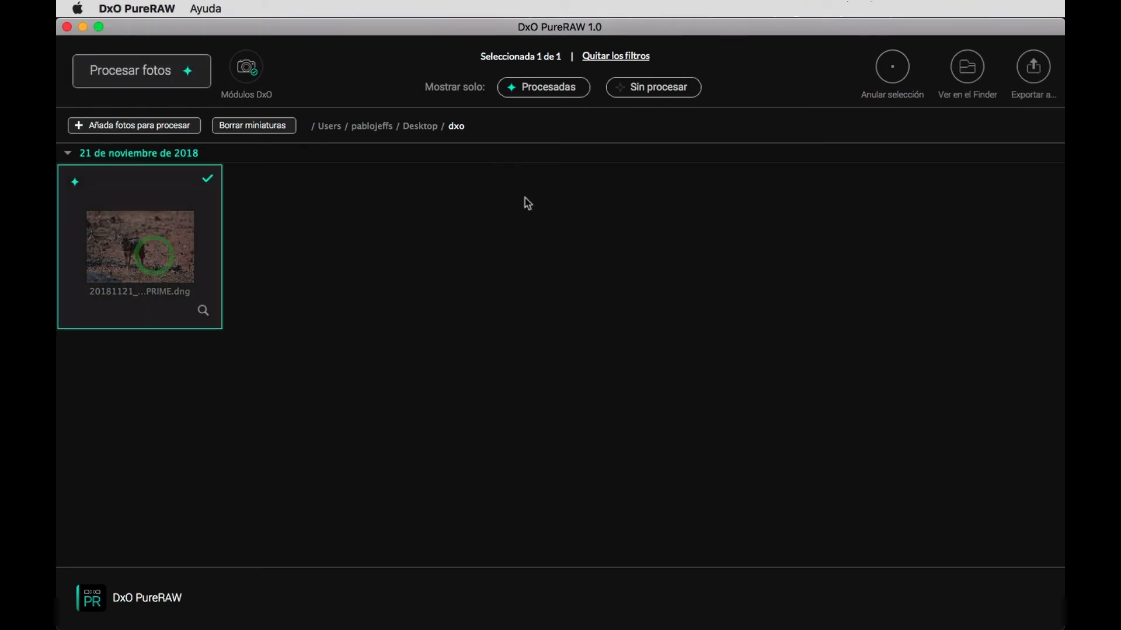
left_click(1039, 76)
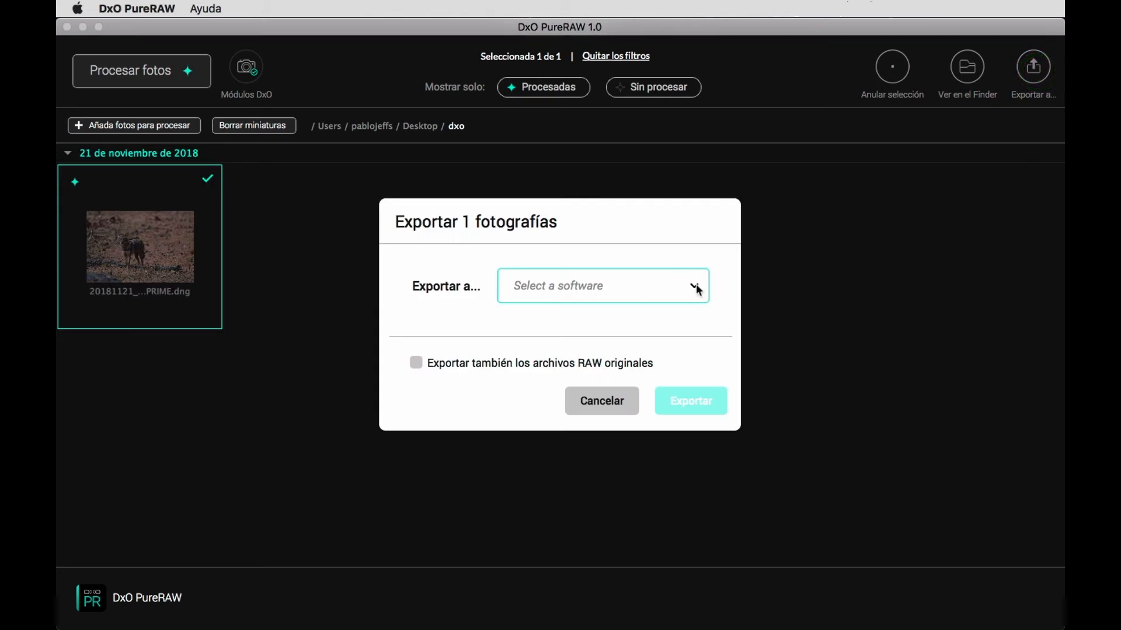
left_click(695, 286)
left_click(639, 364)
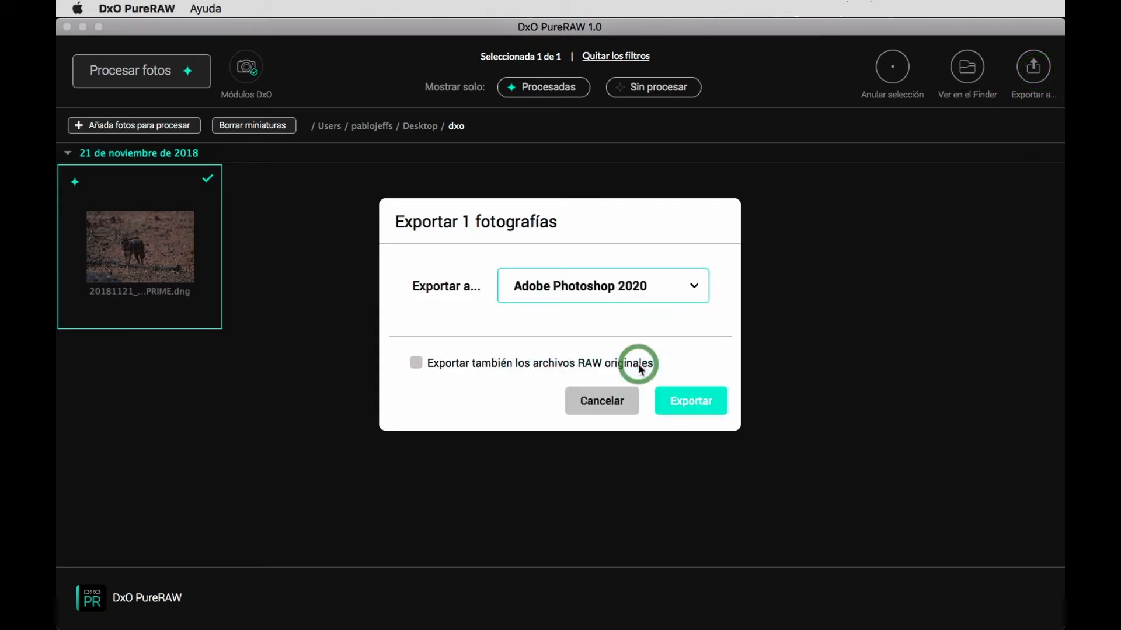
left_click(704, 405)
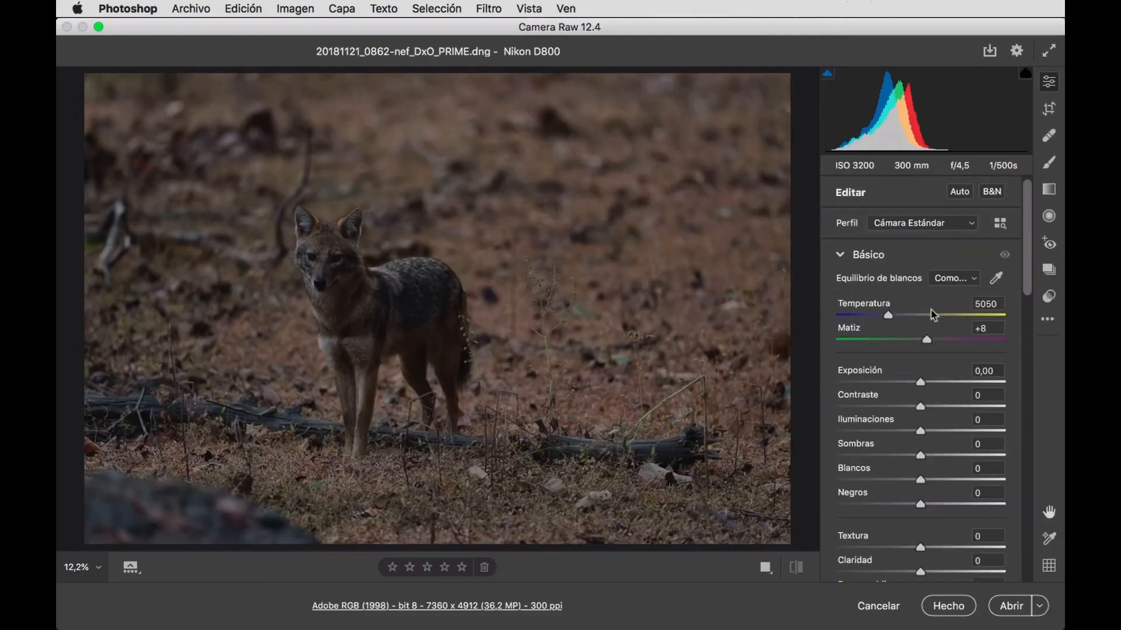
Try the Adobe Paisaje profile in Camera Raw, and replace it with Paisaje from the Coincidencia de cámara profiles.
left_click(972, 225)
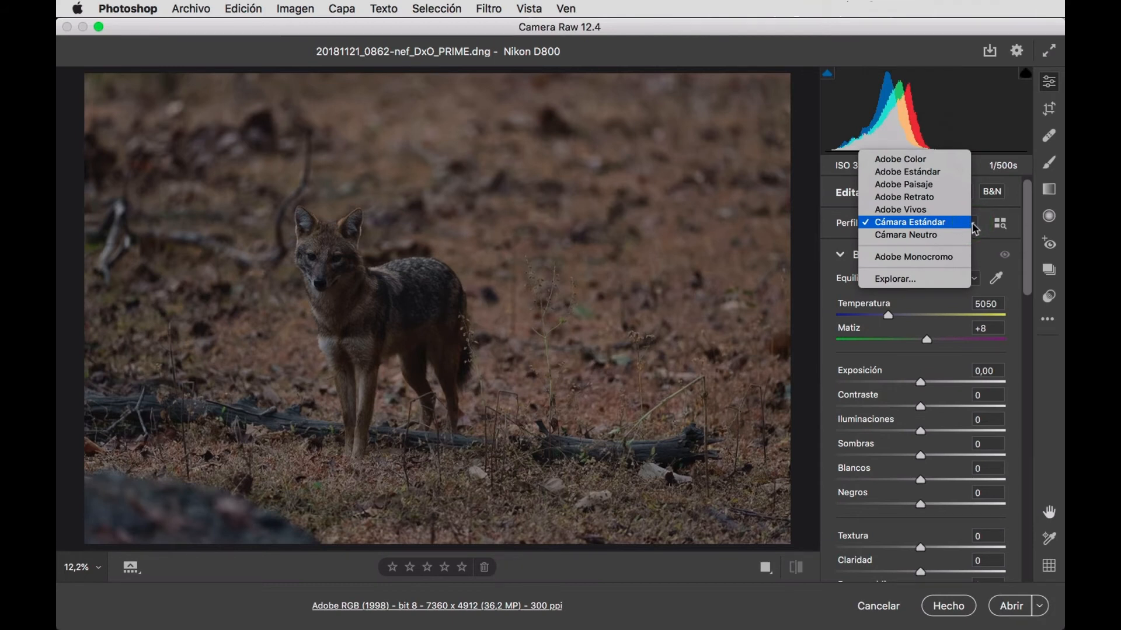
left_click(947, 186)
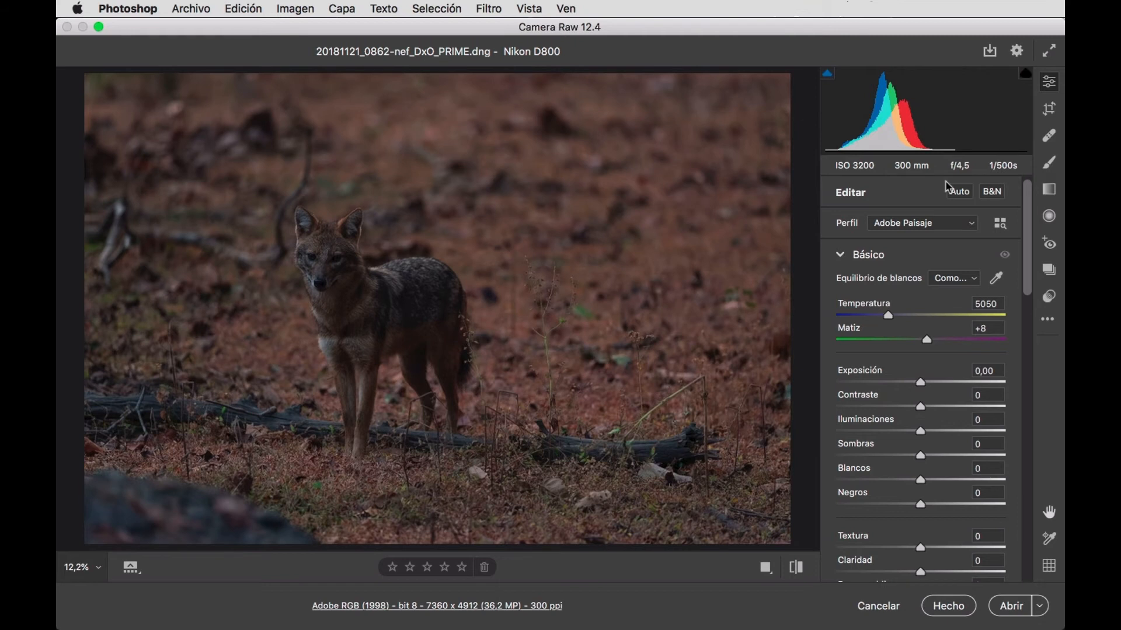
left_click(972, 224)
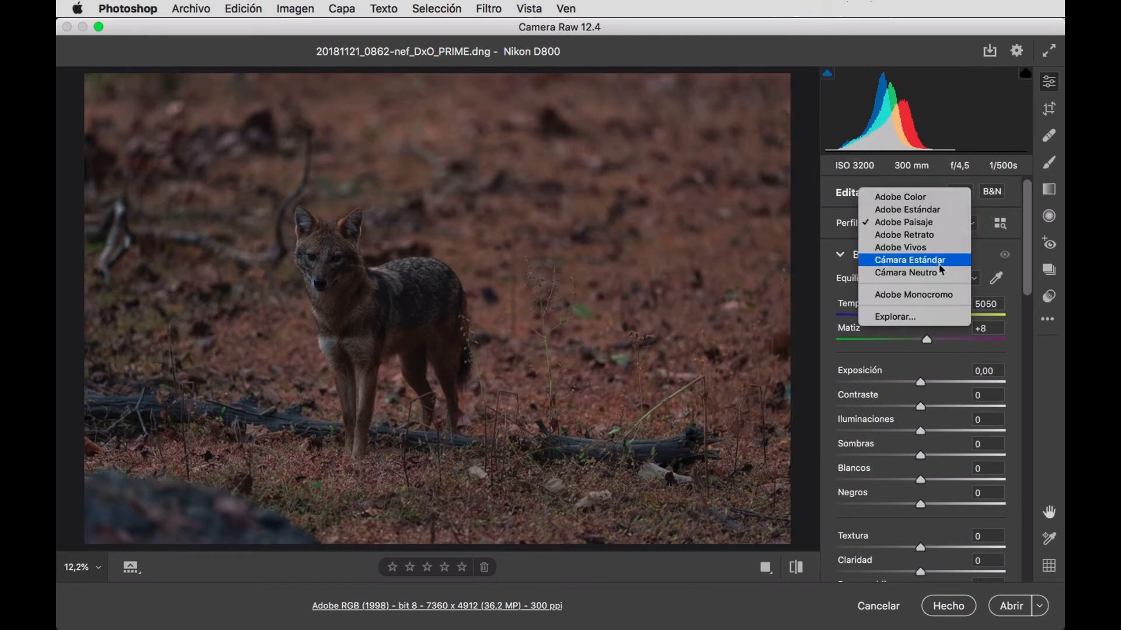
left_click(896, 317)
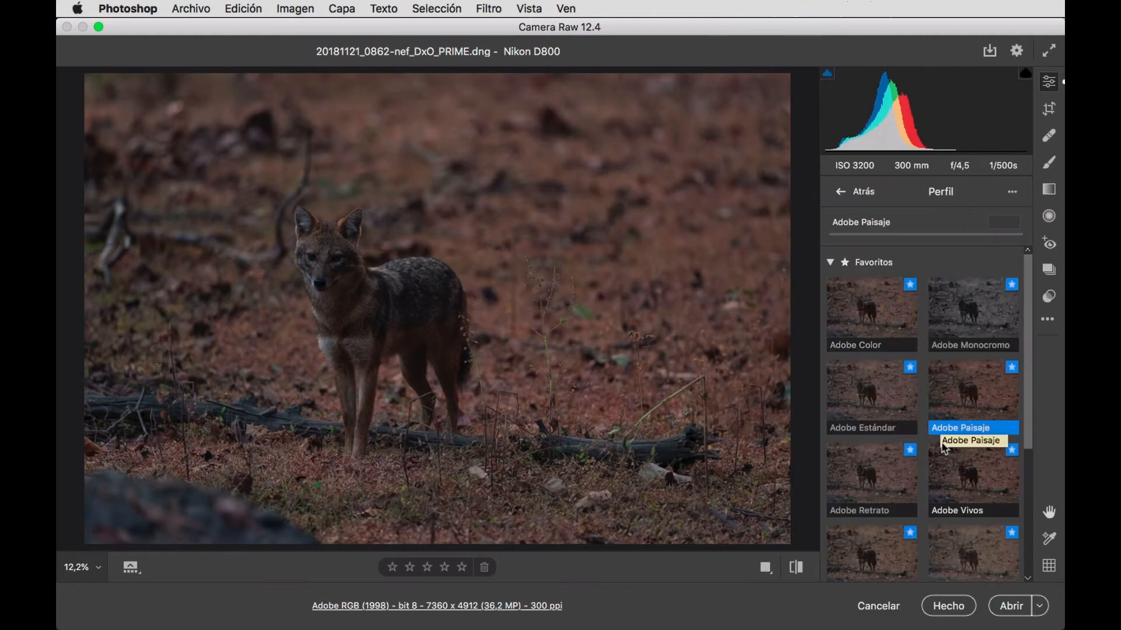
scroll(953, 409, "down", 3)
scroll(953, 409, "down", 2)
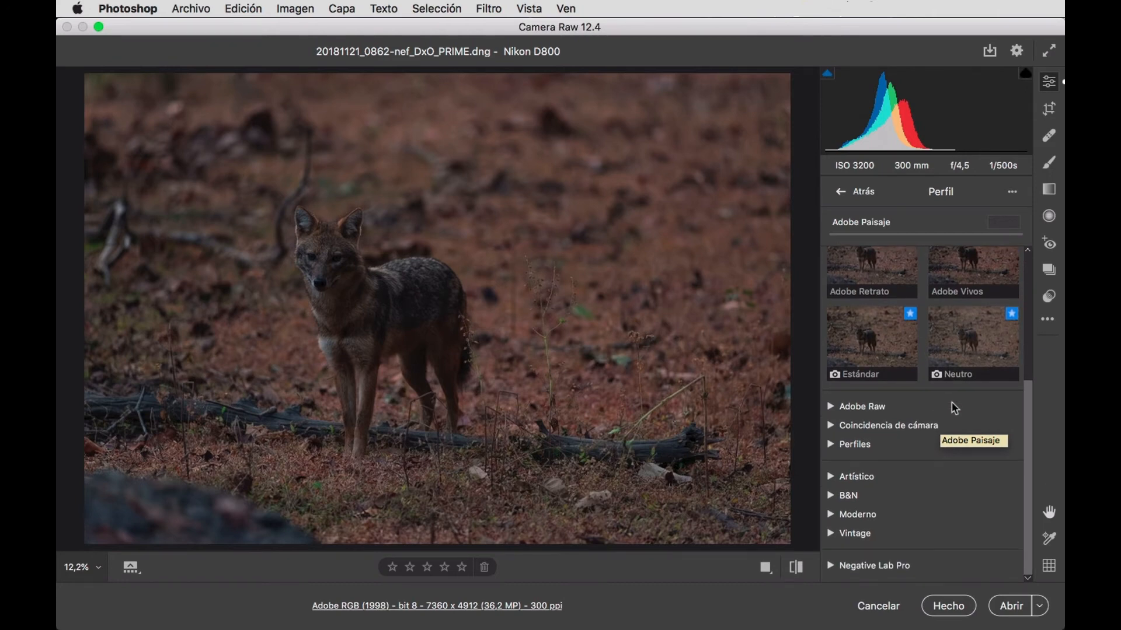
left_click(831, 426)
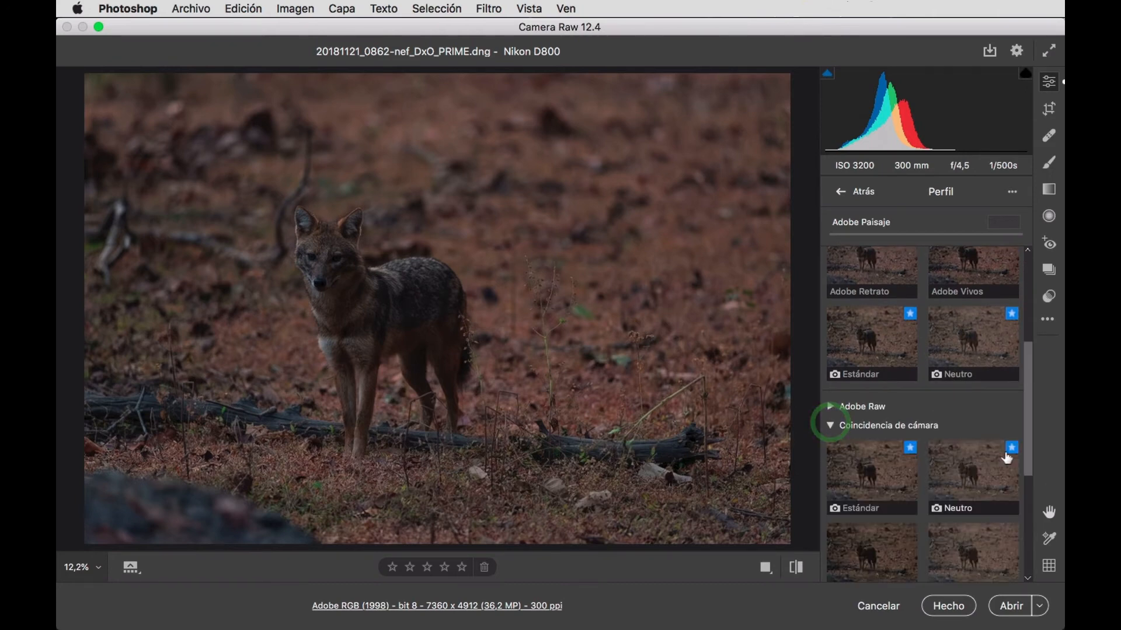
scroll(967, 441, "down", 3)
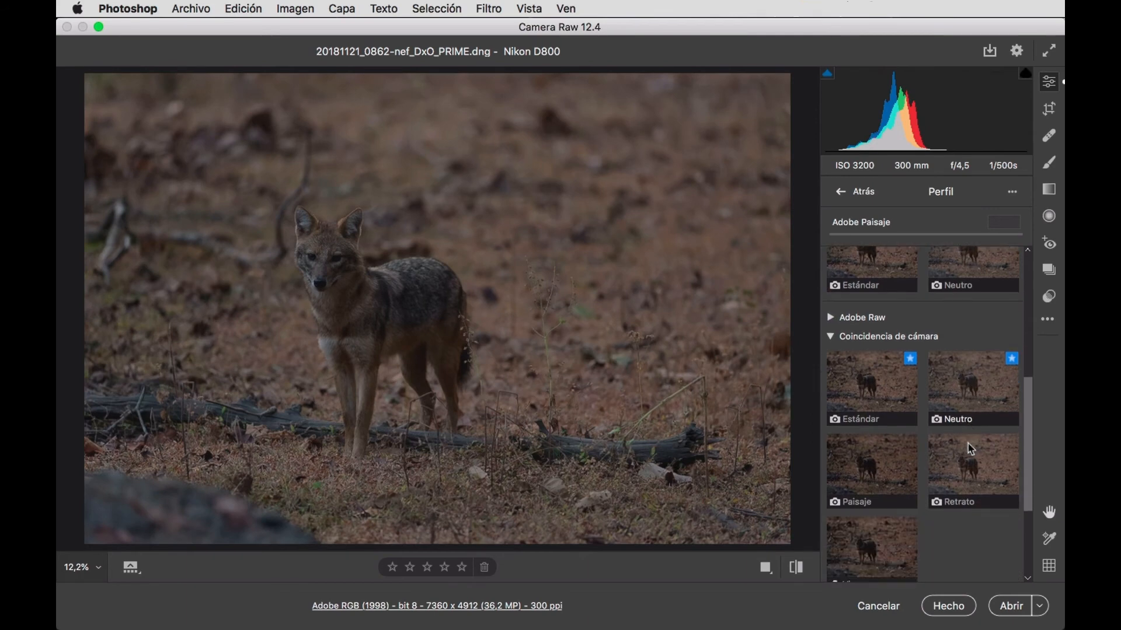
scroll(970, 448, "down", 1)
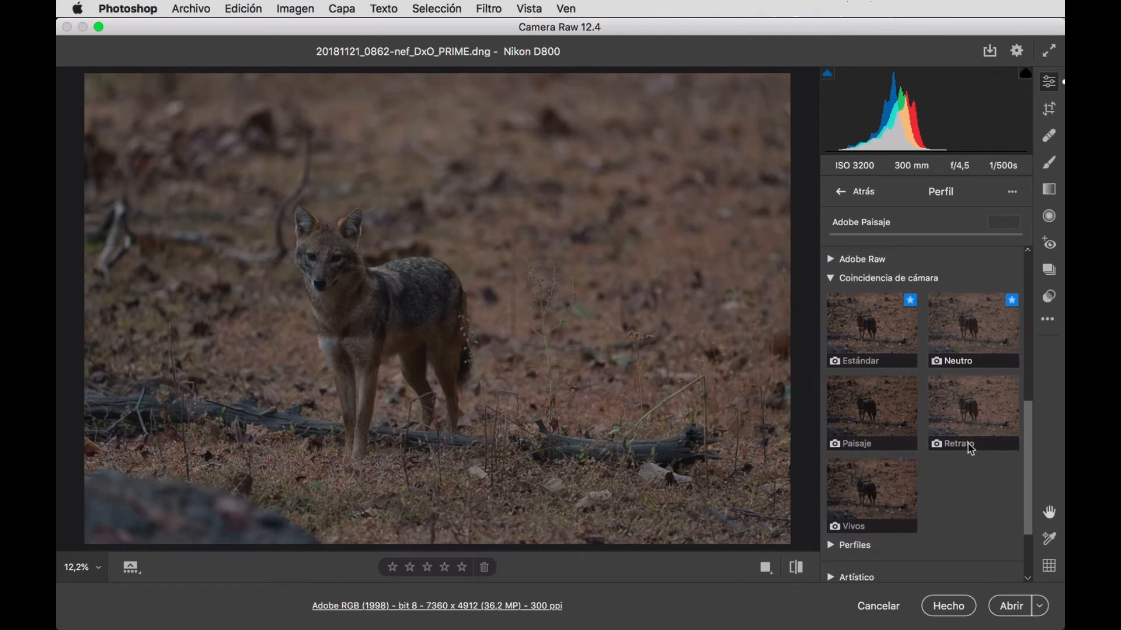
left_click(870, 411)
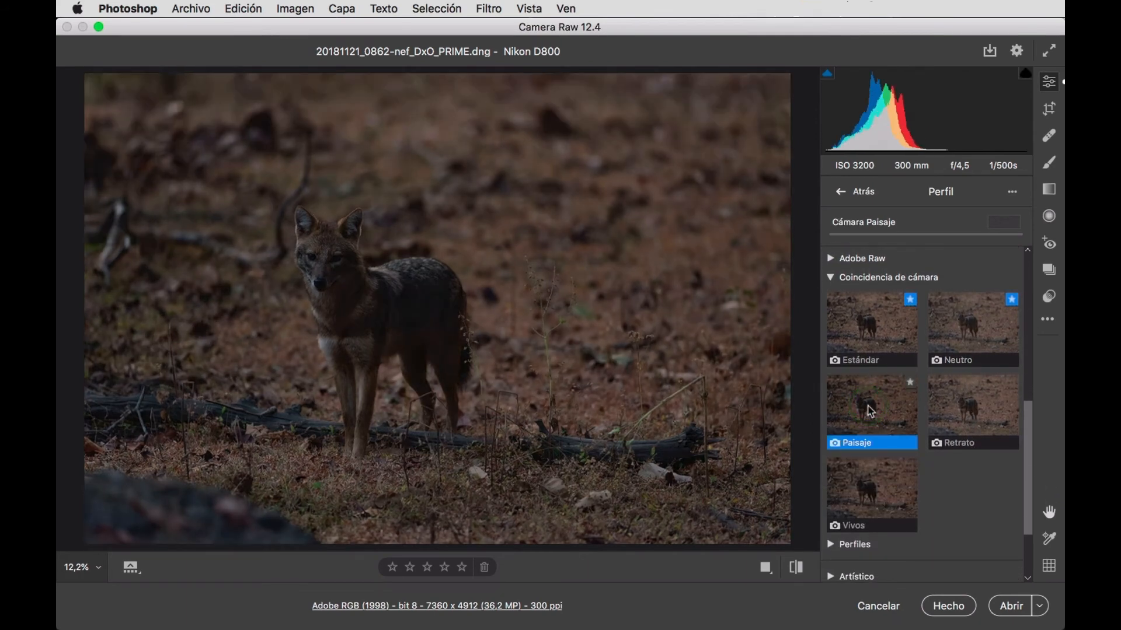
left_click(966, 518)
scroll(967, 503, "up", 10)
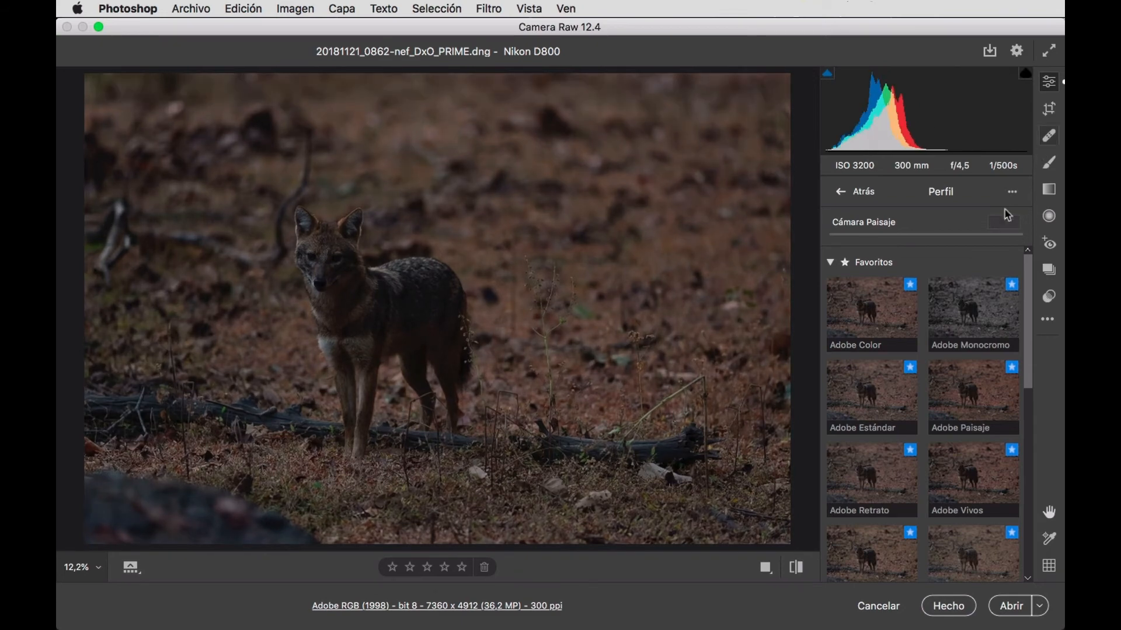
scroll(959, 327, "down", 10)
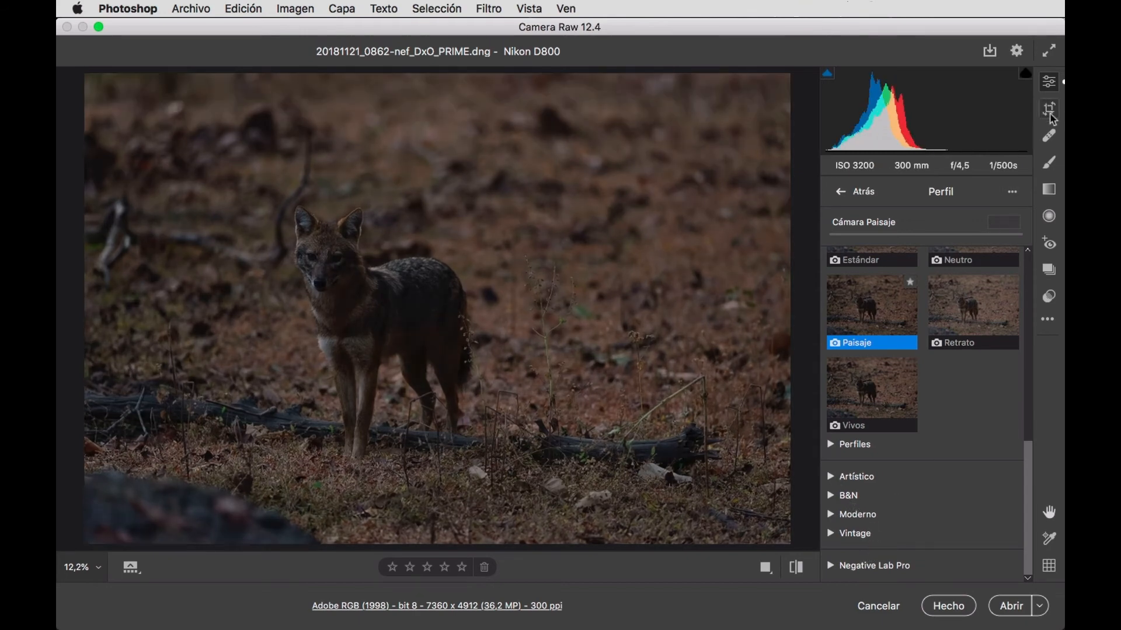
Leave the profile browser and change the photo's profile to Cámara Estándar.
left_click(948, 196)
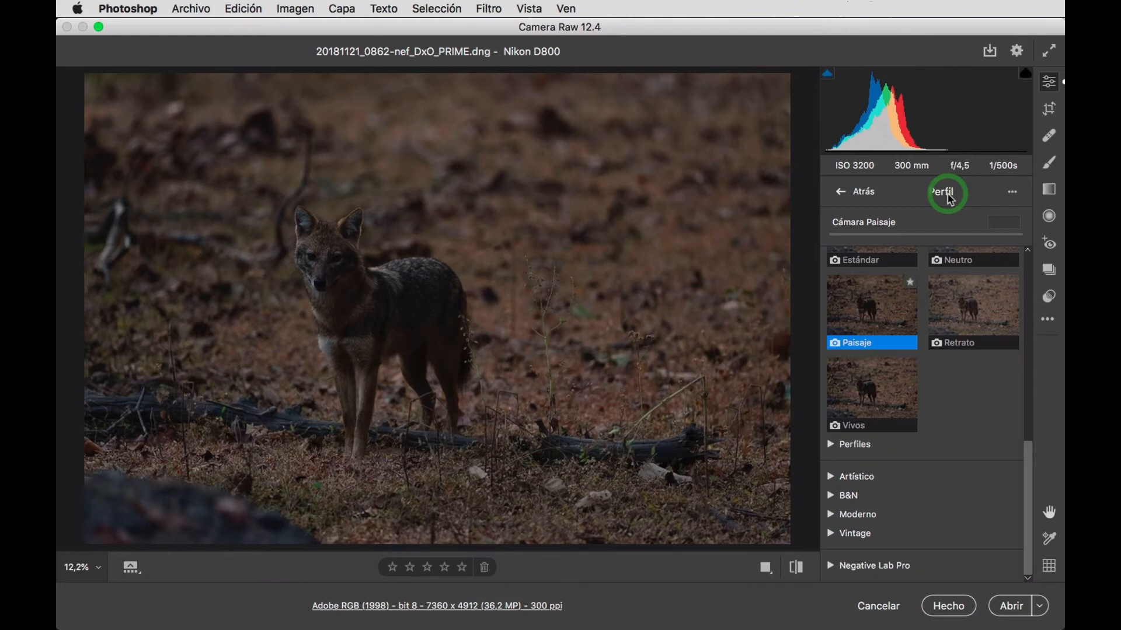
left_click(856, 194)
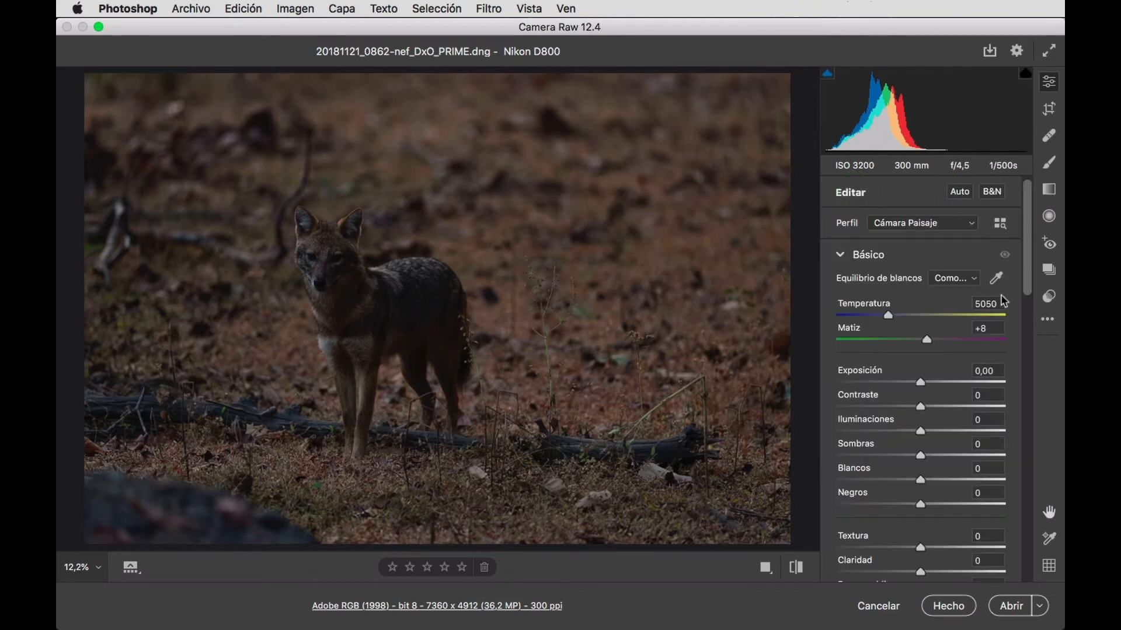
left_click(971, 223)
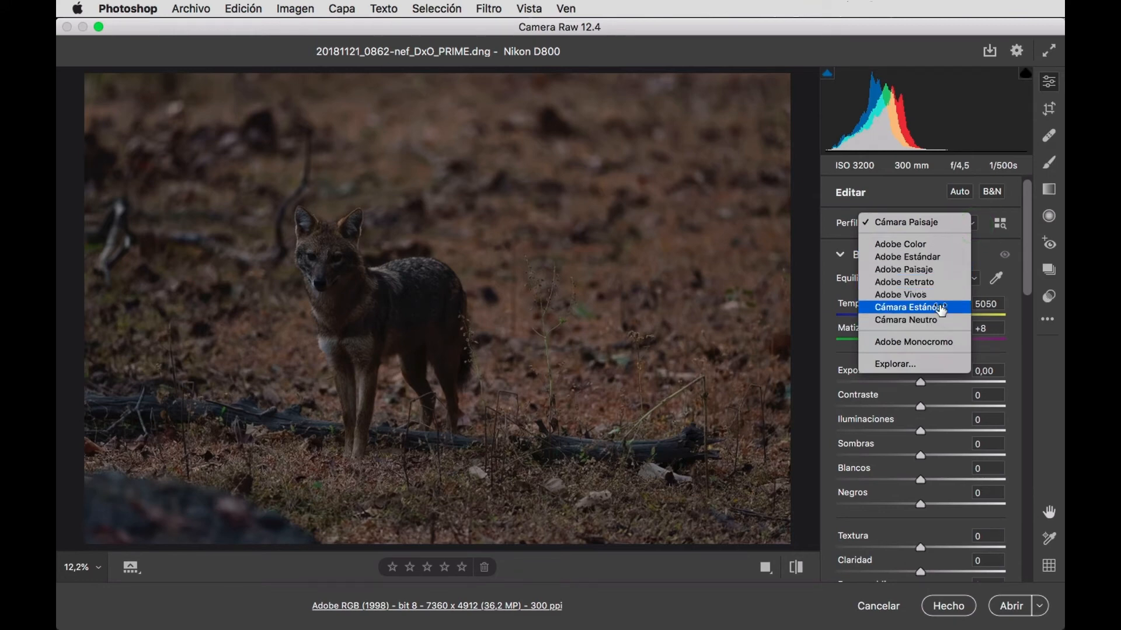
left_click(941, 307)
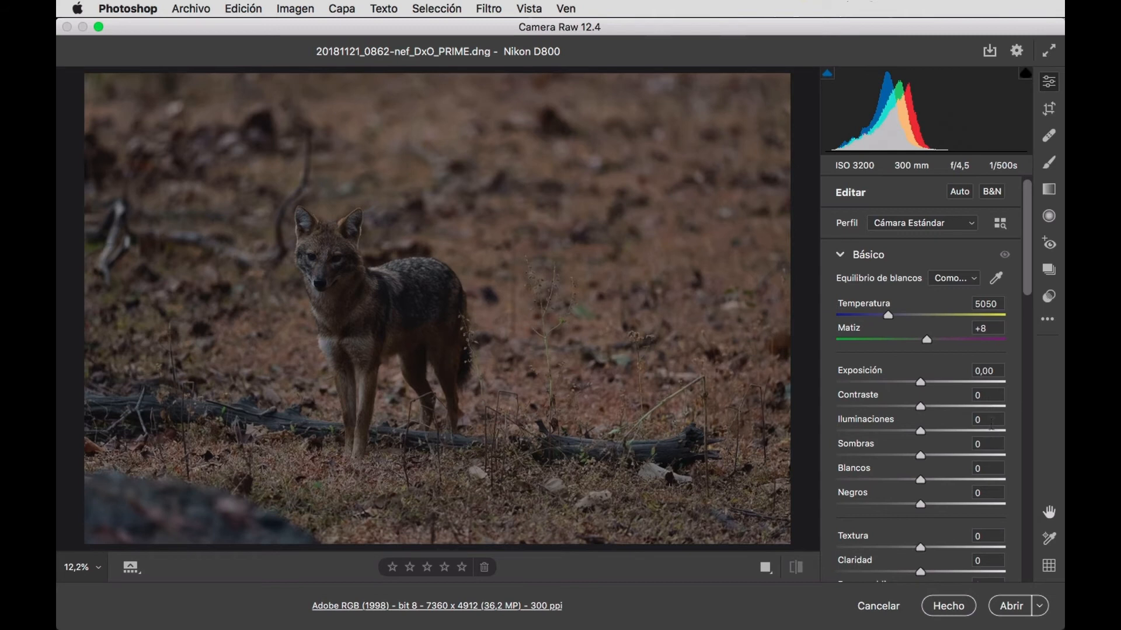
Set Iluminaciones to +10 and Sombras to -10 in the basic adjustments.
left_click(991, 421)
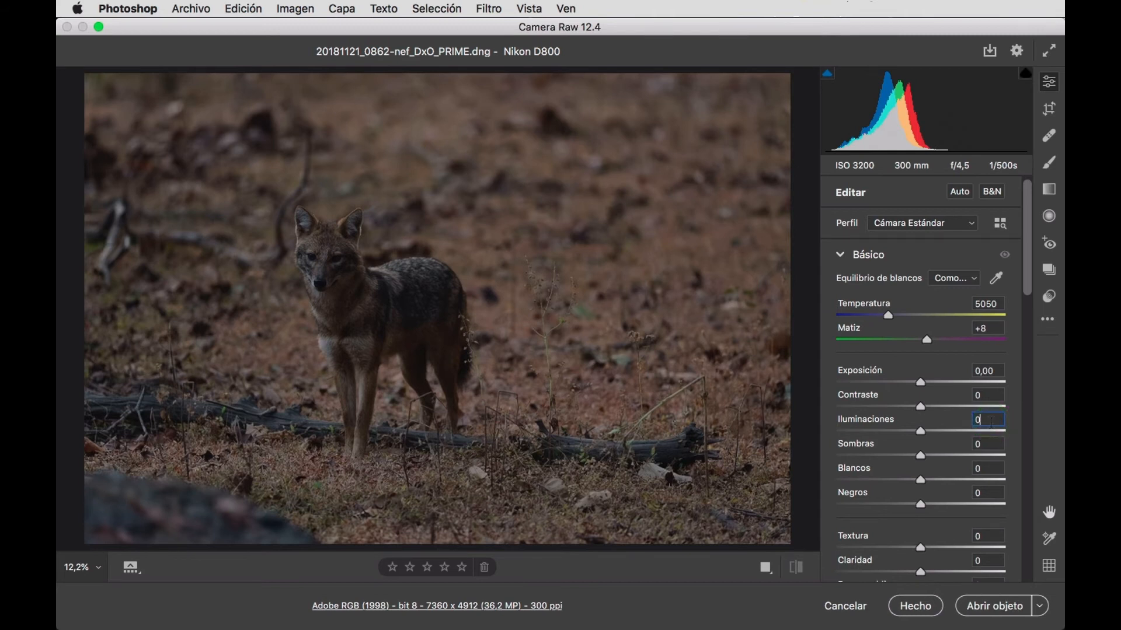
key("shift+Up")
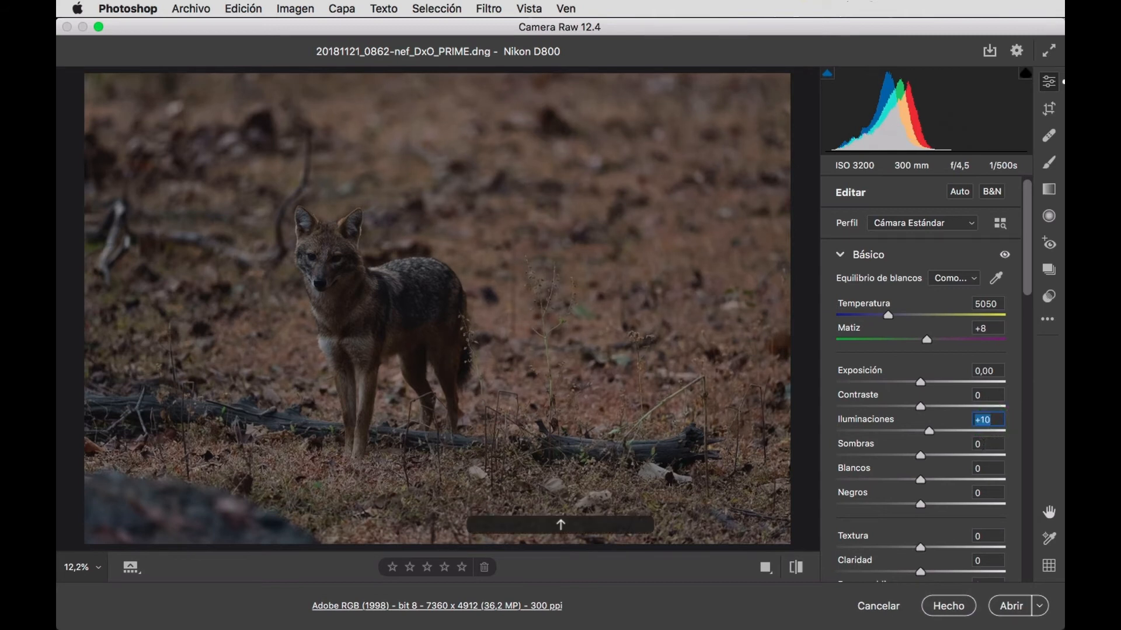
left_click(986, 444)
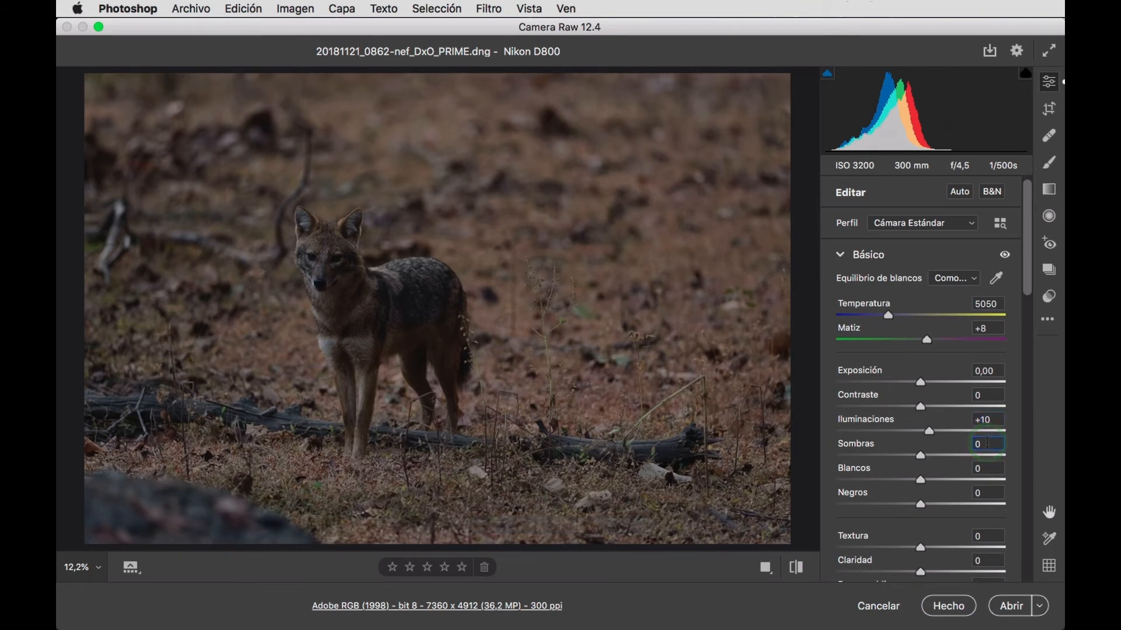
key("shift+Down")
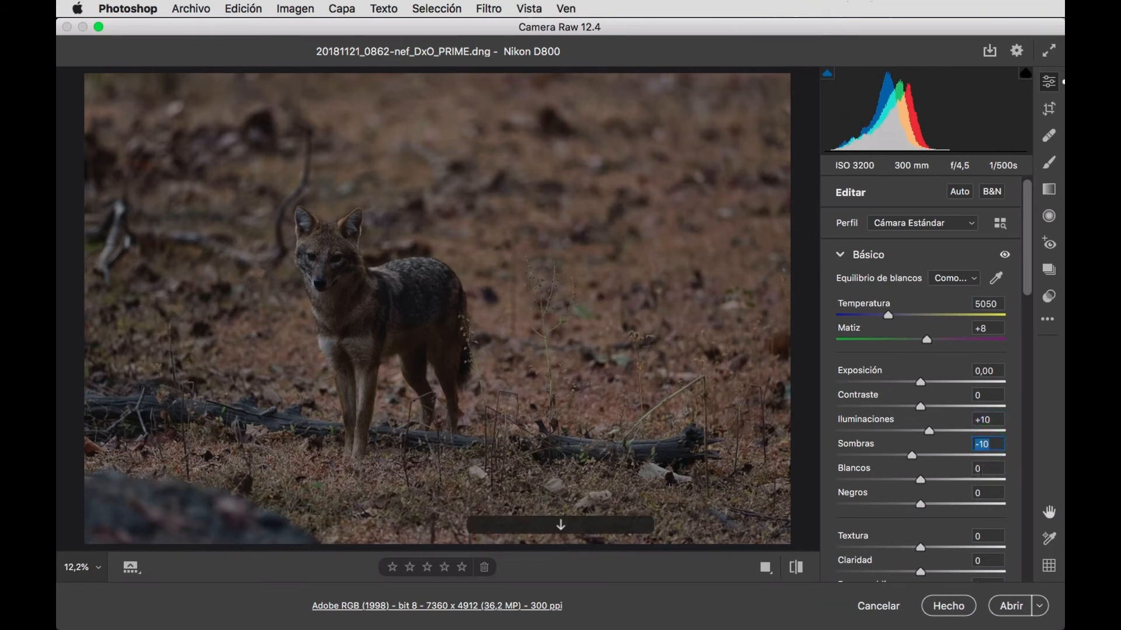
Set Blancos to +5 and Negros to +10, and check the shadow clipping warning on the histogram.
left_click(981, 471)
key("Up")
key("Up")
key("Up")
key("Up")
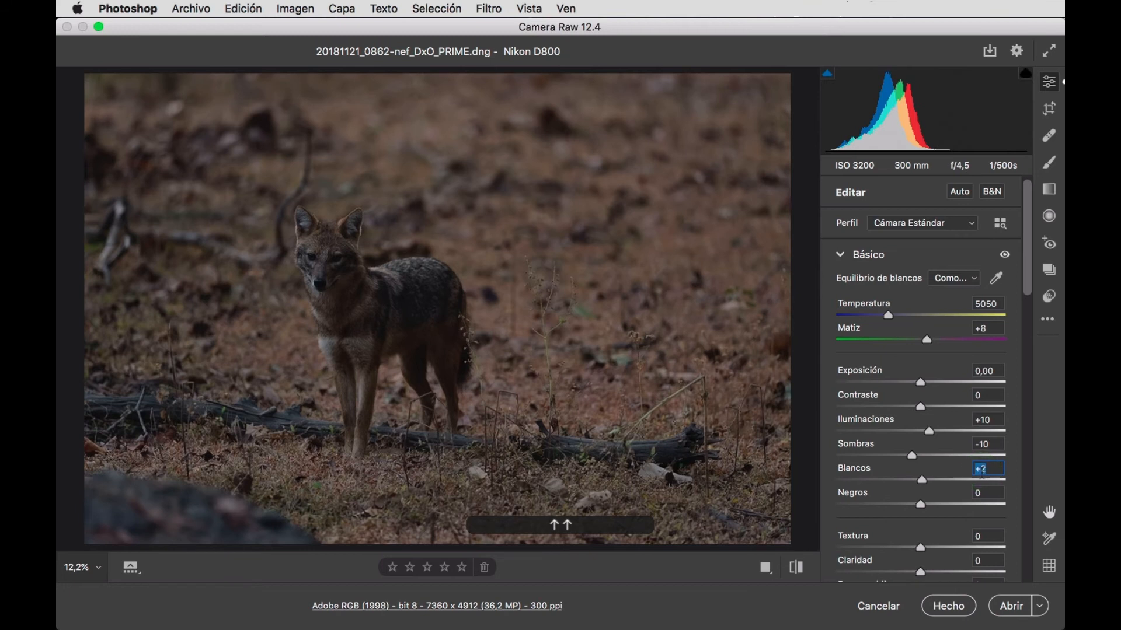
key("Up")
left_click(984, 493)
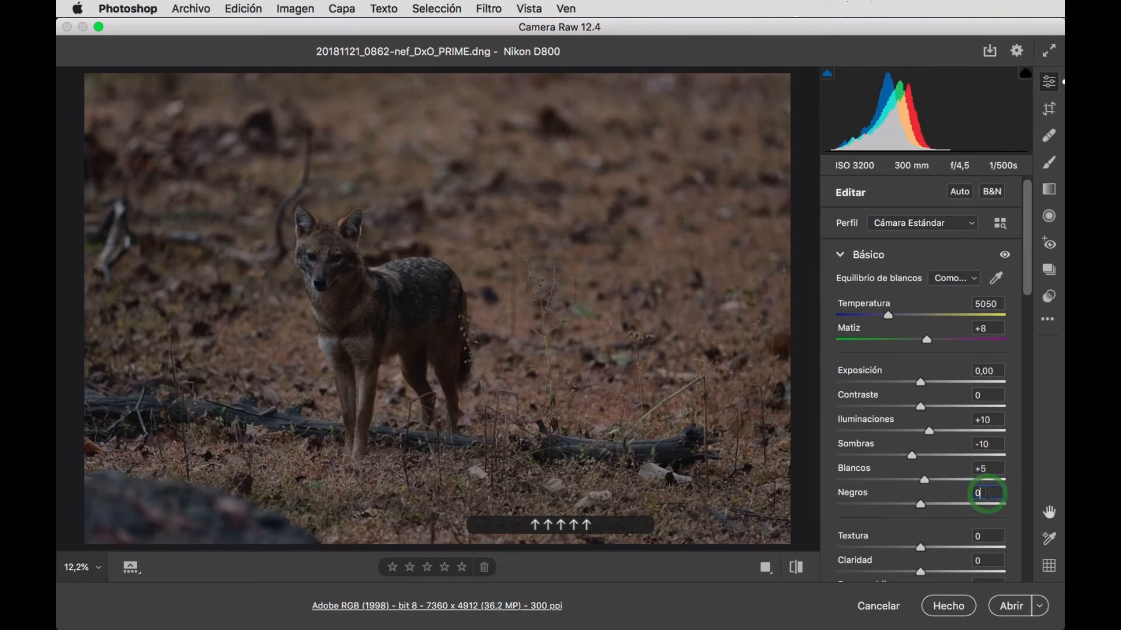
key("shift+Up")
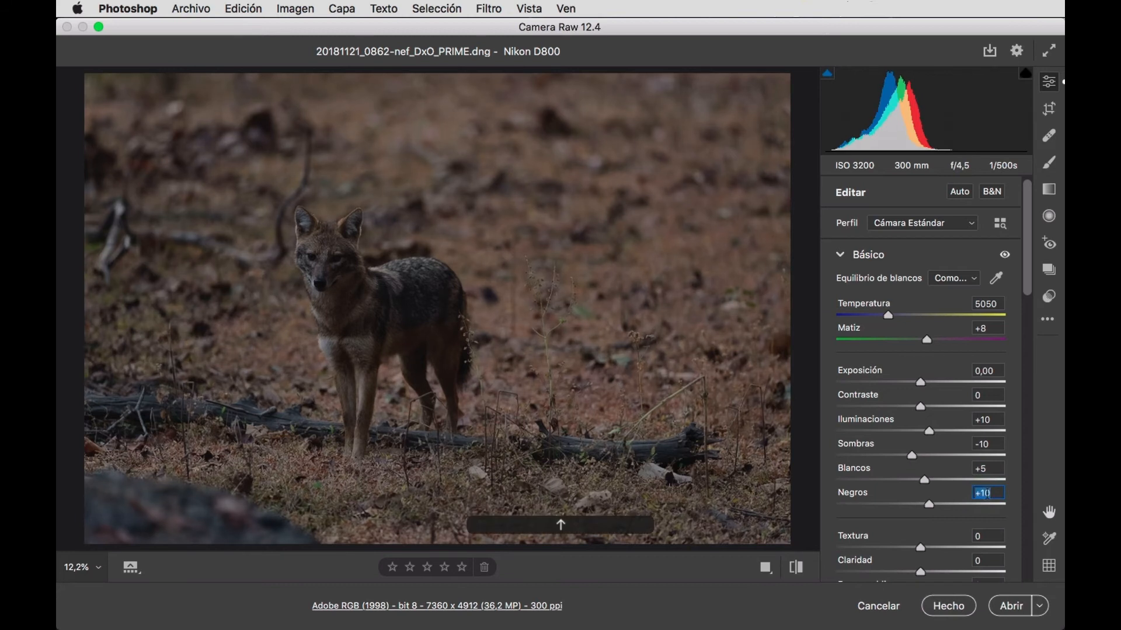
left_click(827, 75)
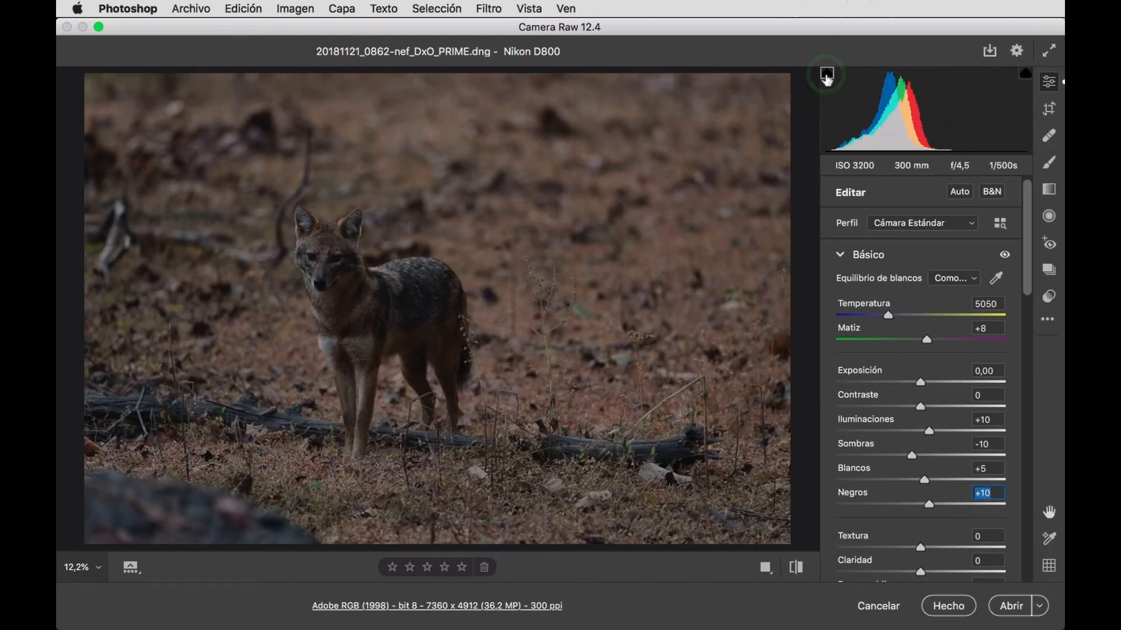
left_click(827, 74)
Set Borrar neblina to +10 in the basic adjustments.
left_click(953, 525)
scroll(952, 525, "down", 5)
left_click(993, 399)
key("shift")
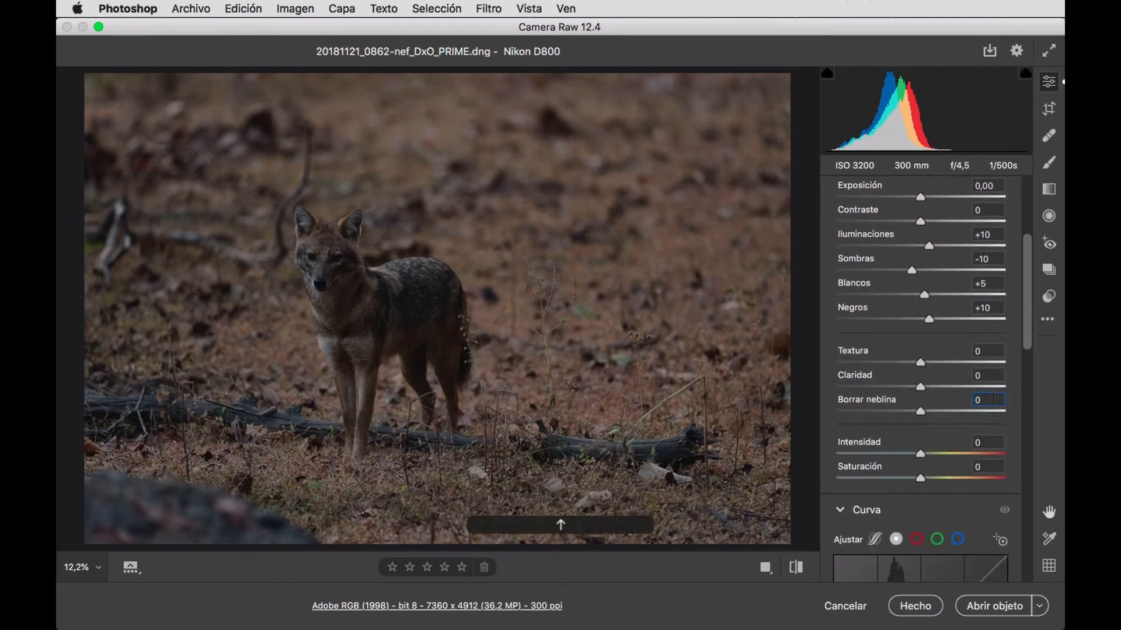
key("shift+Up")
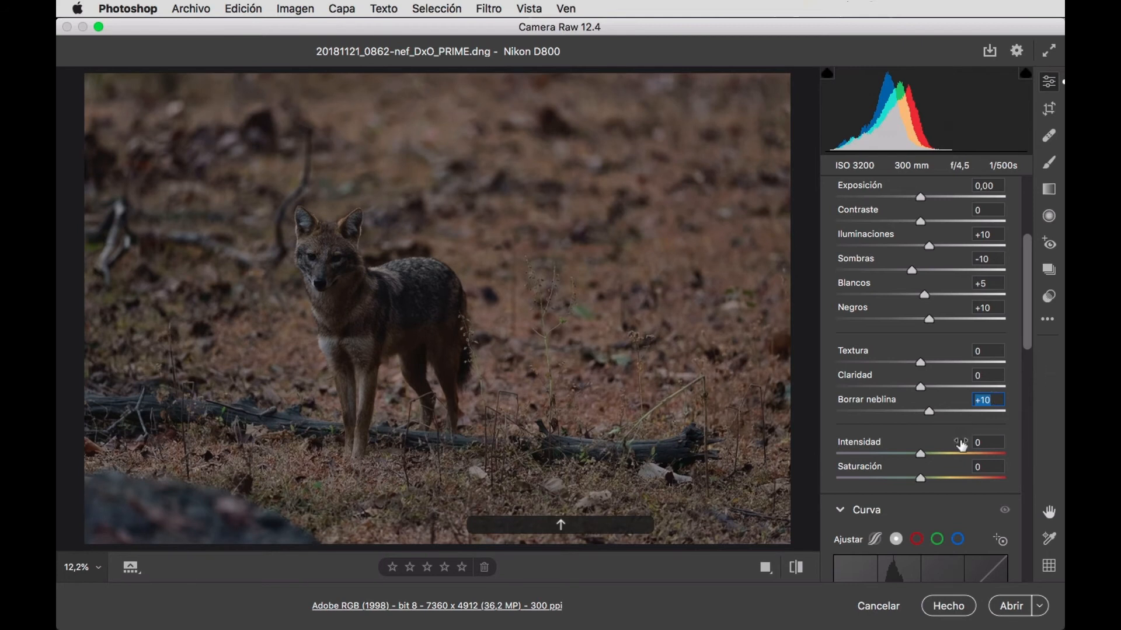
Raise the photo's color with Intensidad at +10 and Saturación at +5.
left_click(984, 442)
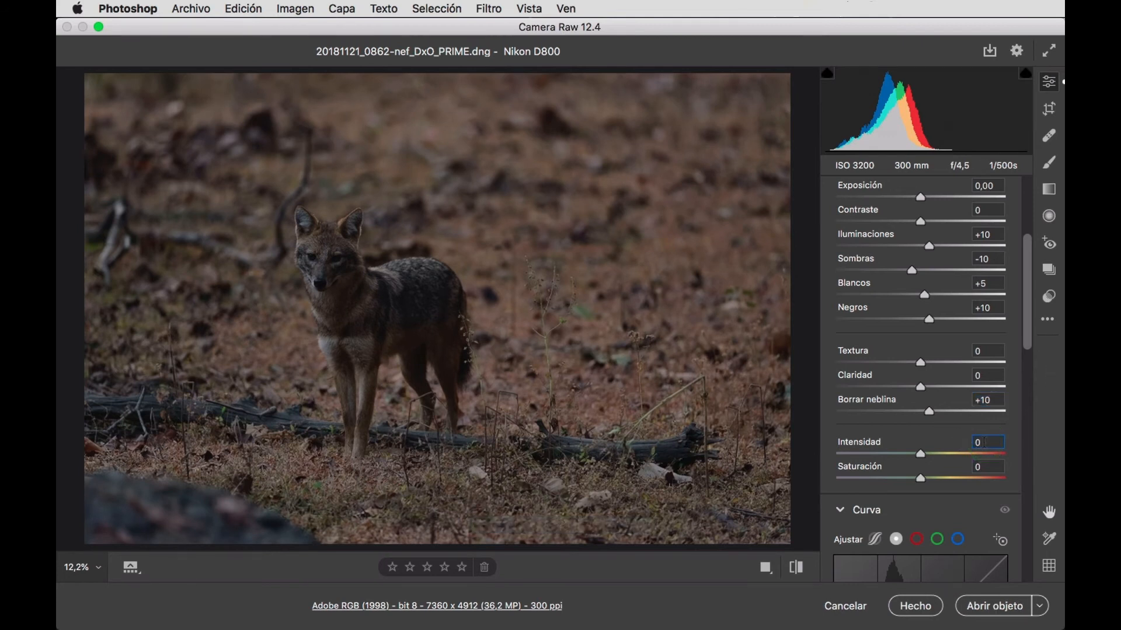
key("shift+Up")
left_click(988, 466)
key("shift")
key("Up")
key("Up")
key("Up")
key("Up")
key("Up")
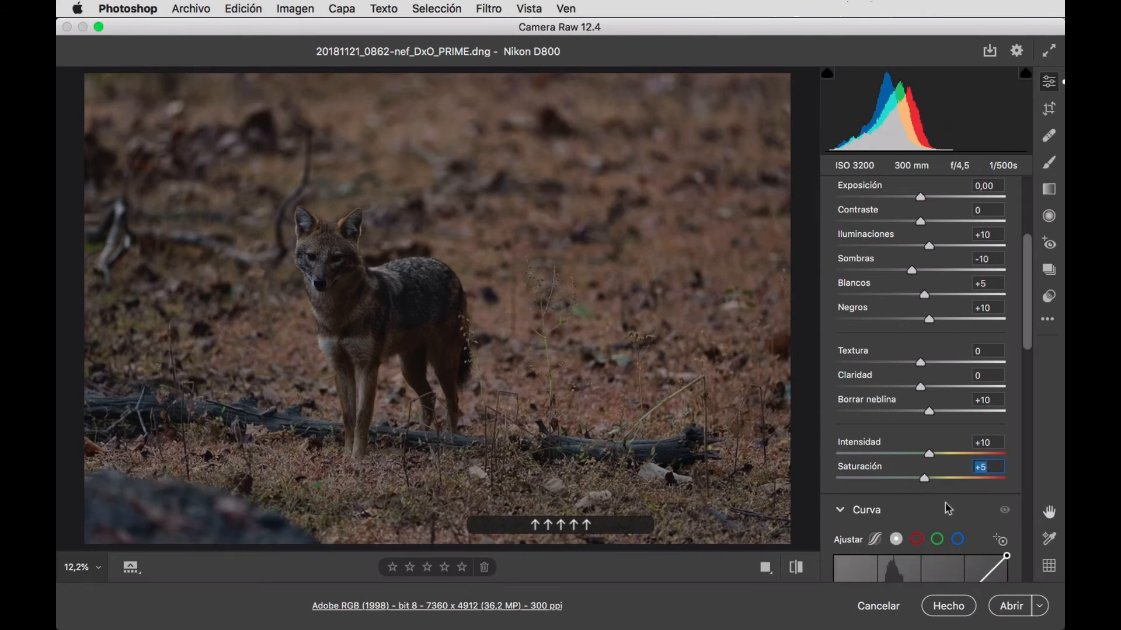
Apply the Contraste fuerte preset to the point curve.
scroll(947, 508, "down", 3)
scroll(946, 506, "down", 6)
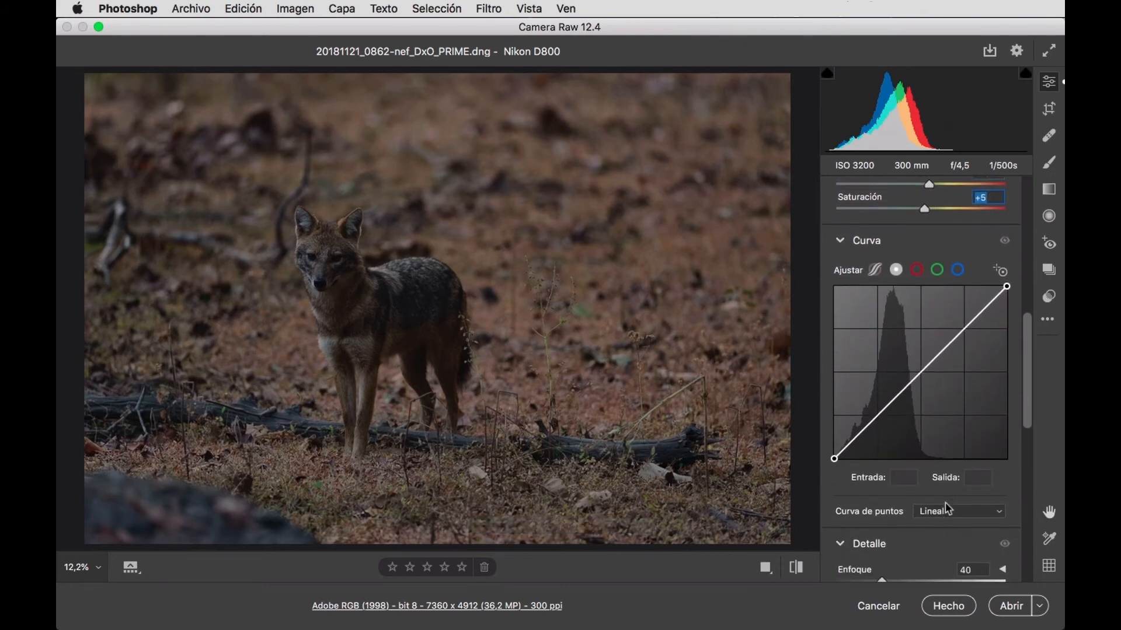
left_click(984, 491)
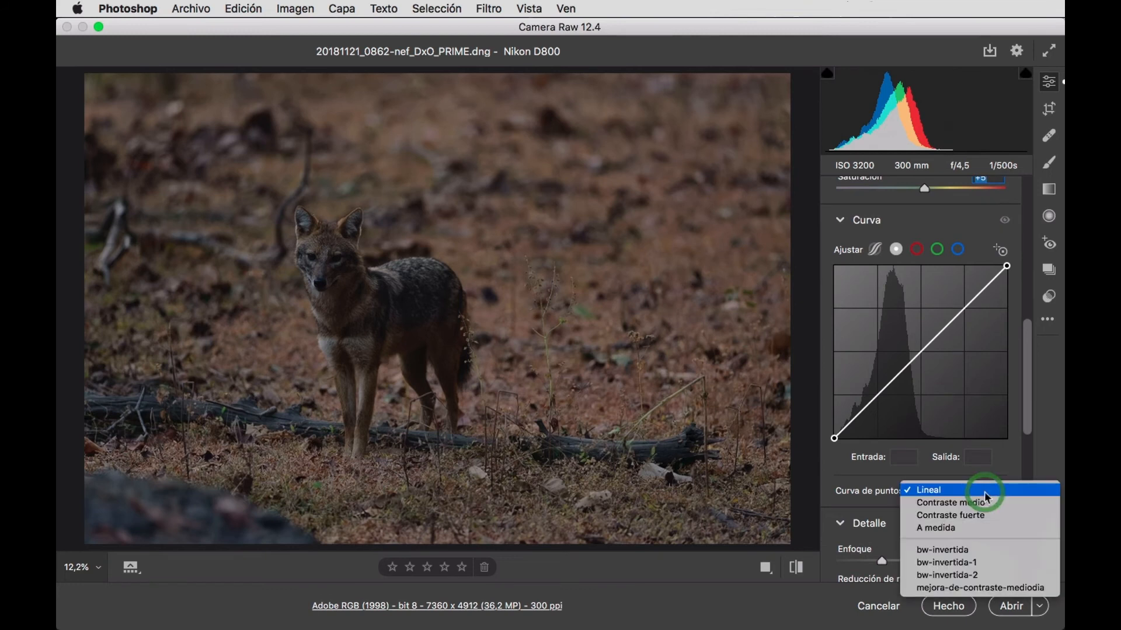
left_click(981, 516)
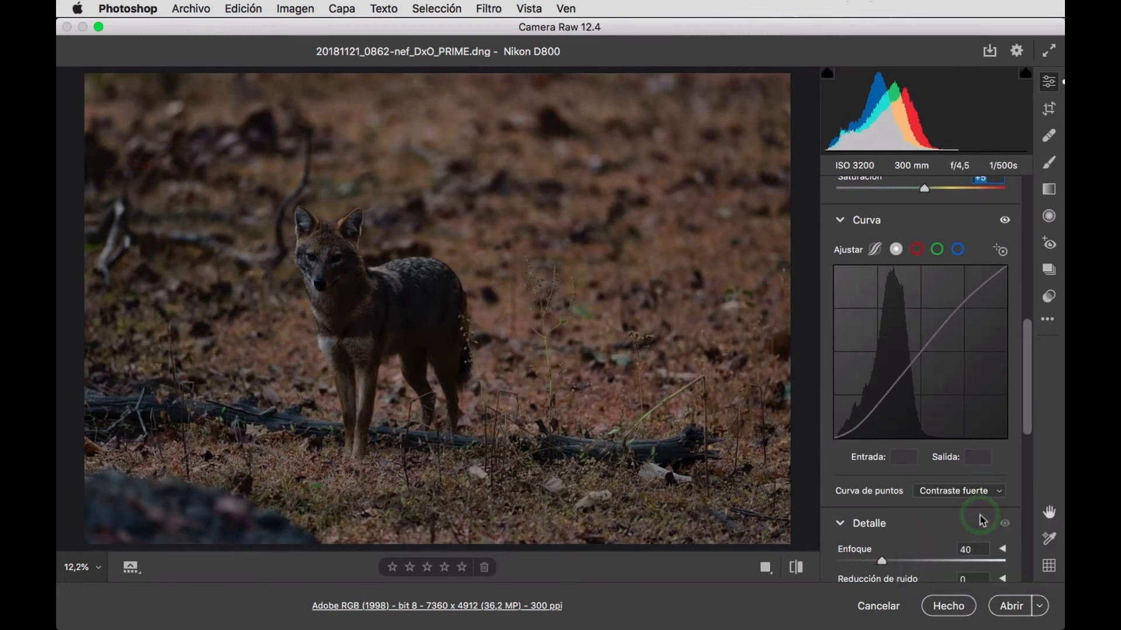
View the animal's face at 100% and compare the default settings with the current edits.
left_click(316, 263)
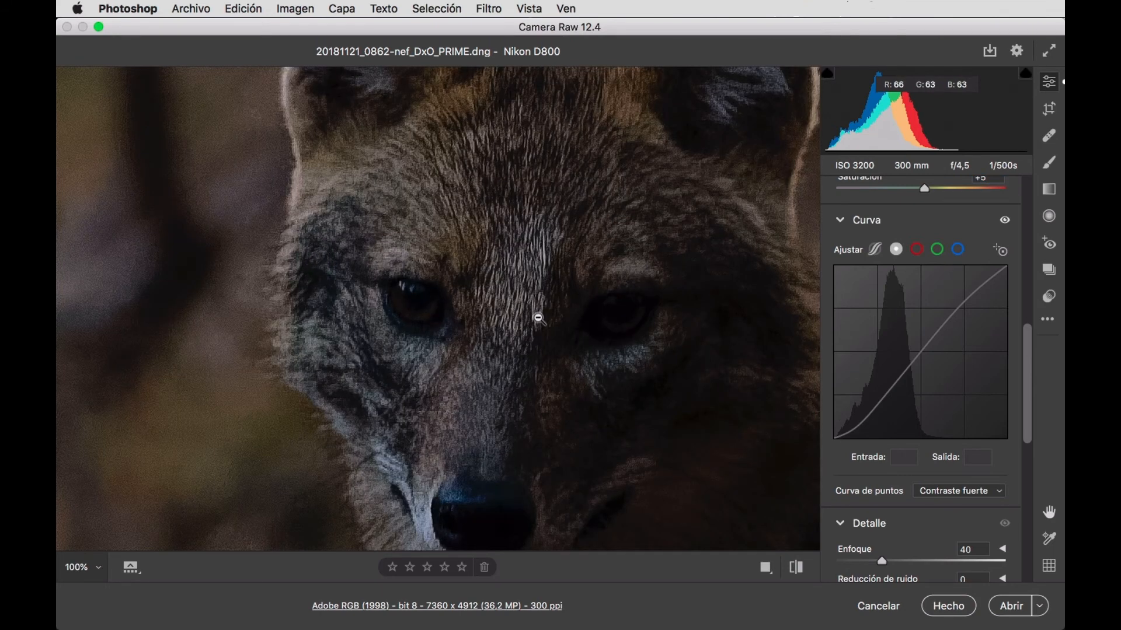
left_click(796, 568)
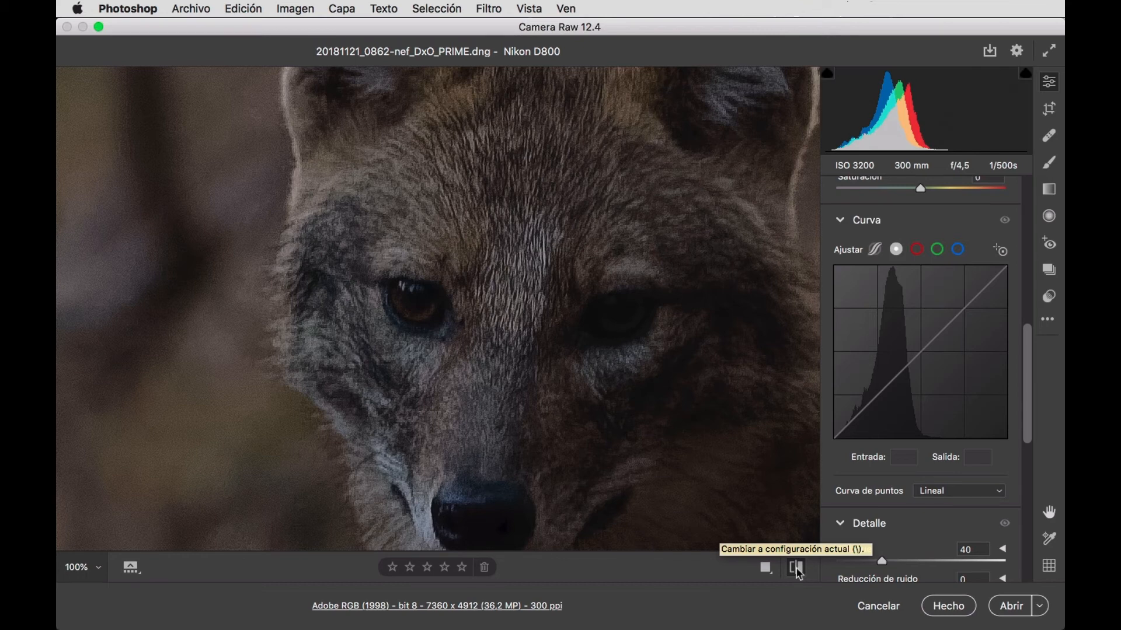
left_click(798, 571)
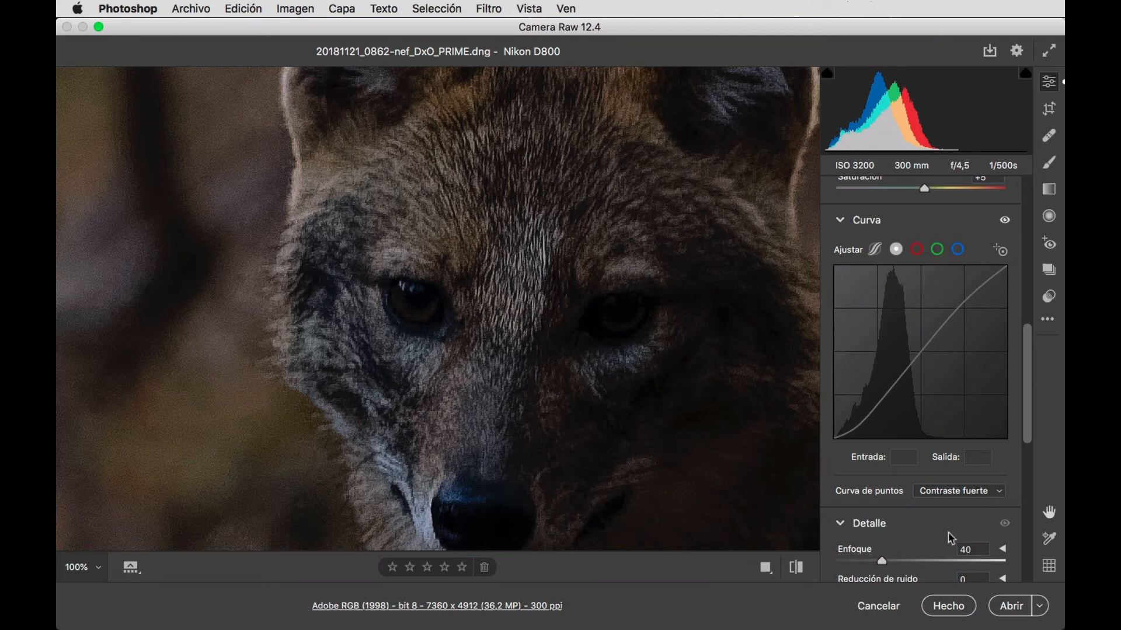
Set Reducción de ruido to 5 in the Detalle adjustments.
scroll(950, 534, "down", 5)
scroll(950, 534, "down", 2)
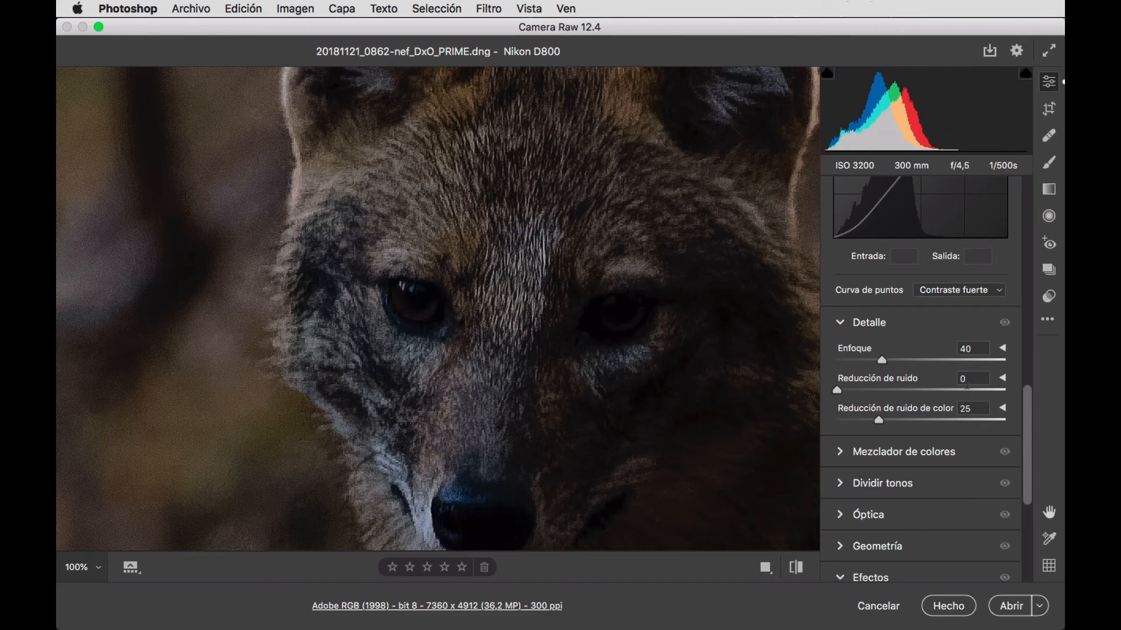
left_click(964, 378)
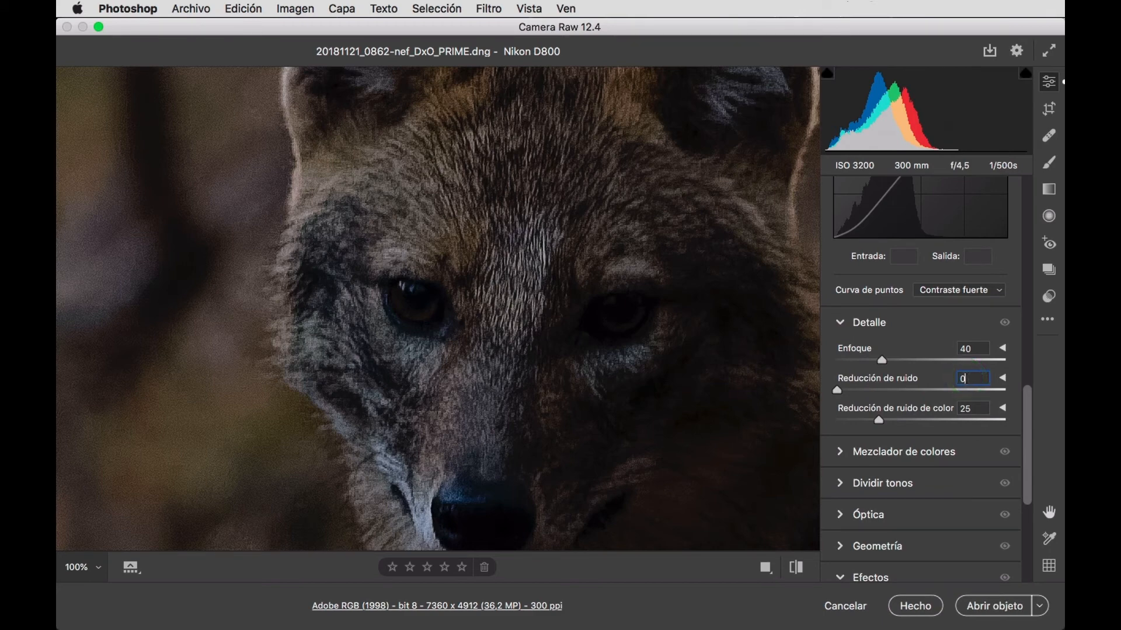
key("Up")
key("Up")
key("Up")
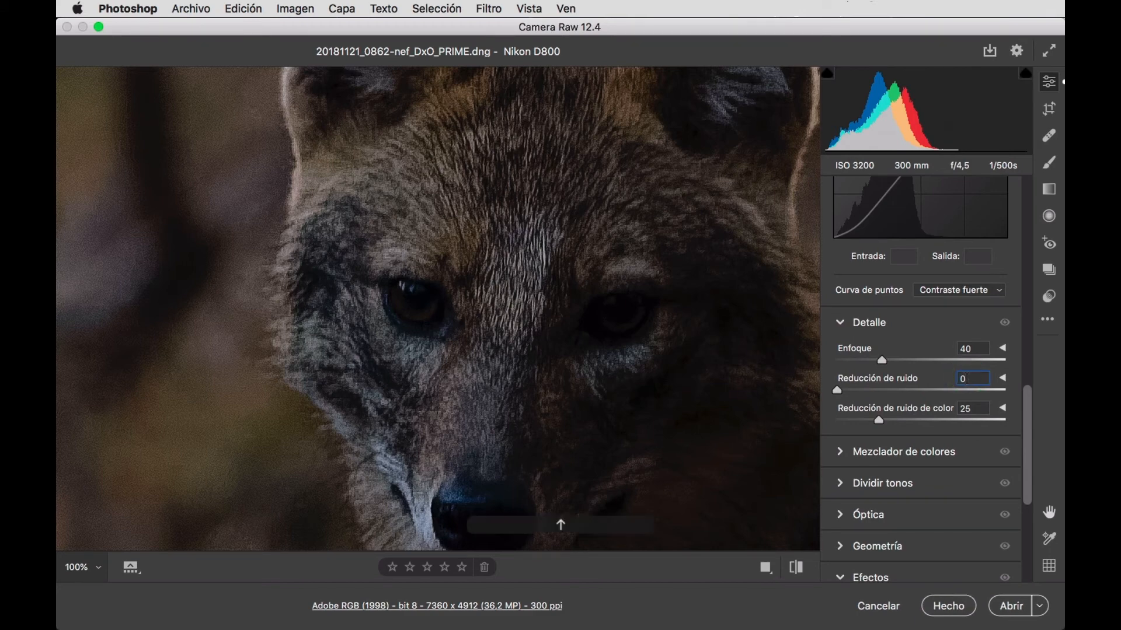
key("Up")
key("Up")
key("Up")
key("Up")
key("Up")
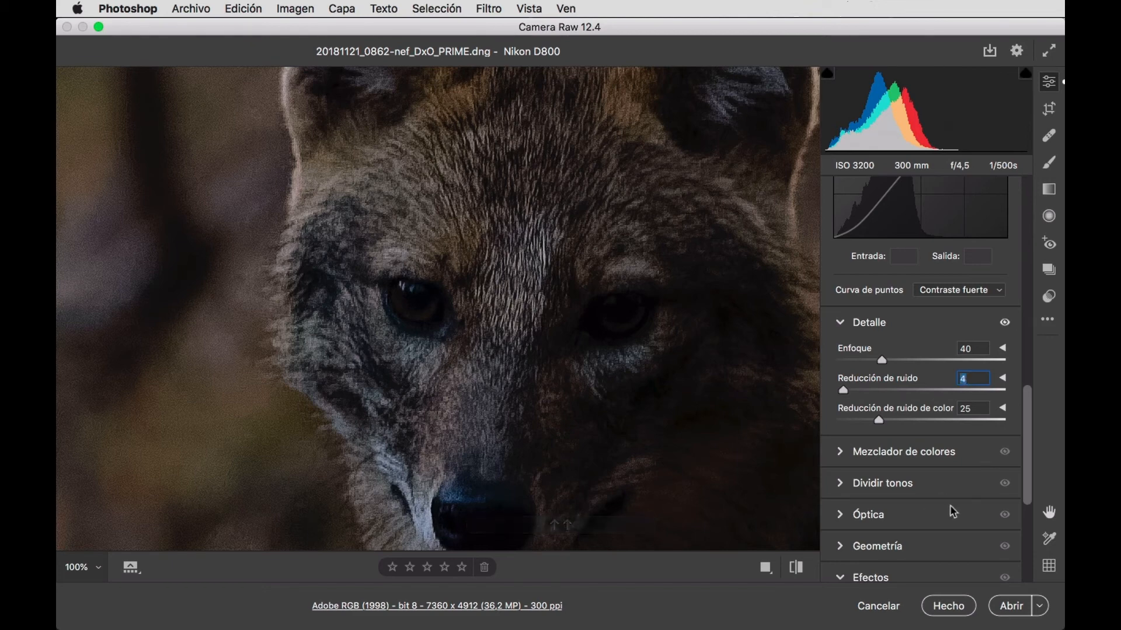
key("Up")
Set Viñetas to -10 in the Efectos adjustments and view the whole photo.
scroll(940, 484, "down", 5)
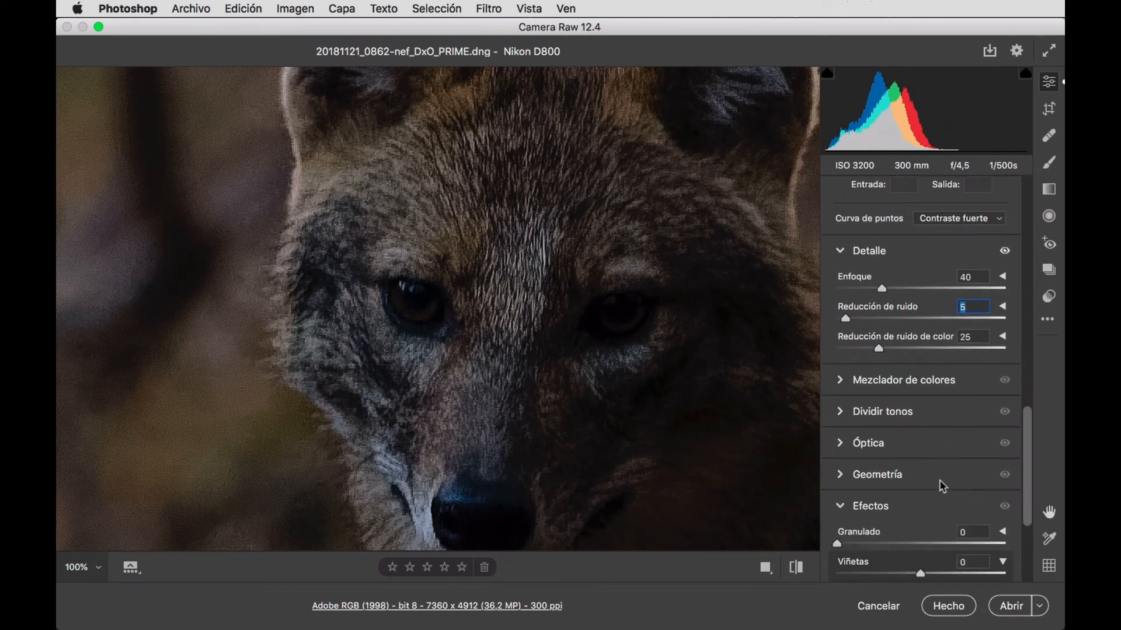
scroll(942, 485, "down", 3)
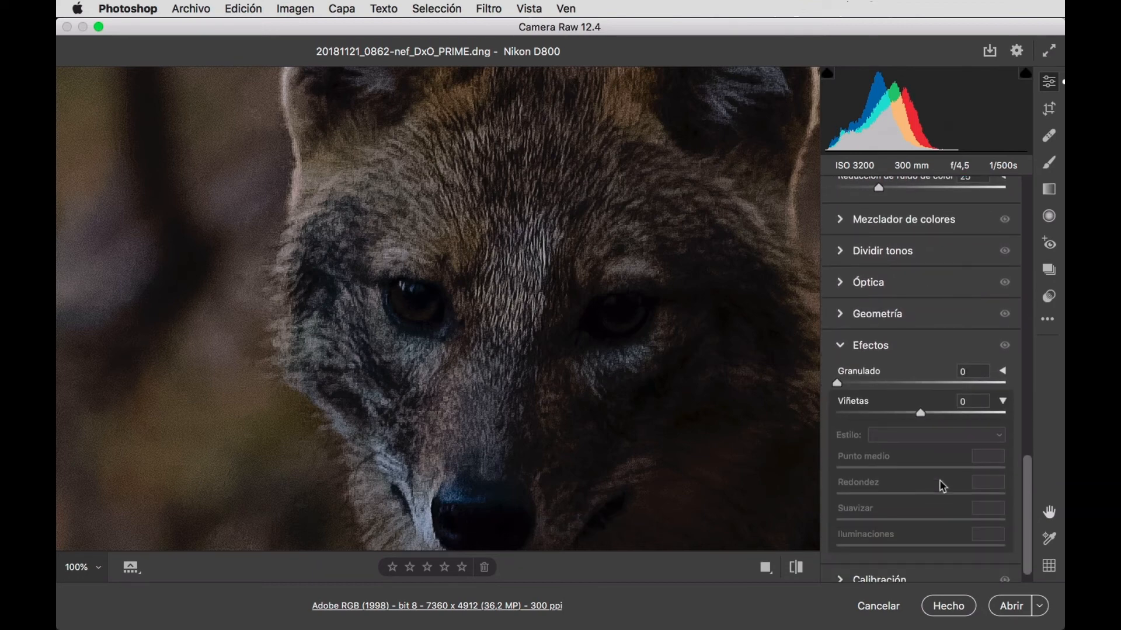
left_click(969, 401)
key("shift")
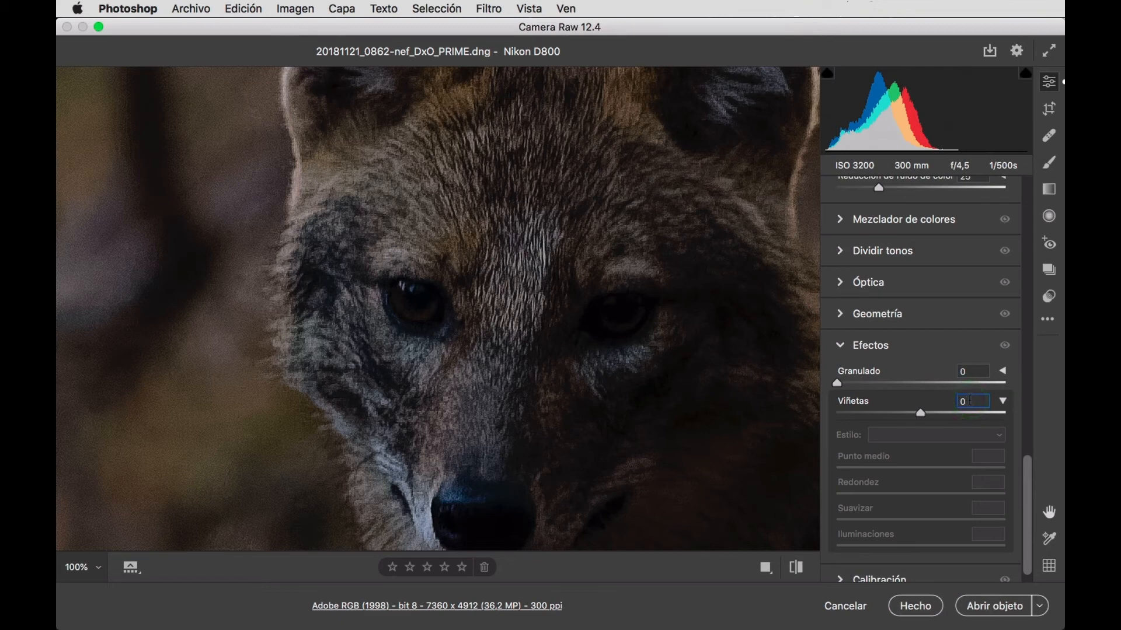
key("shift+Down")
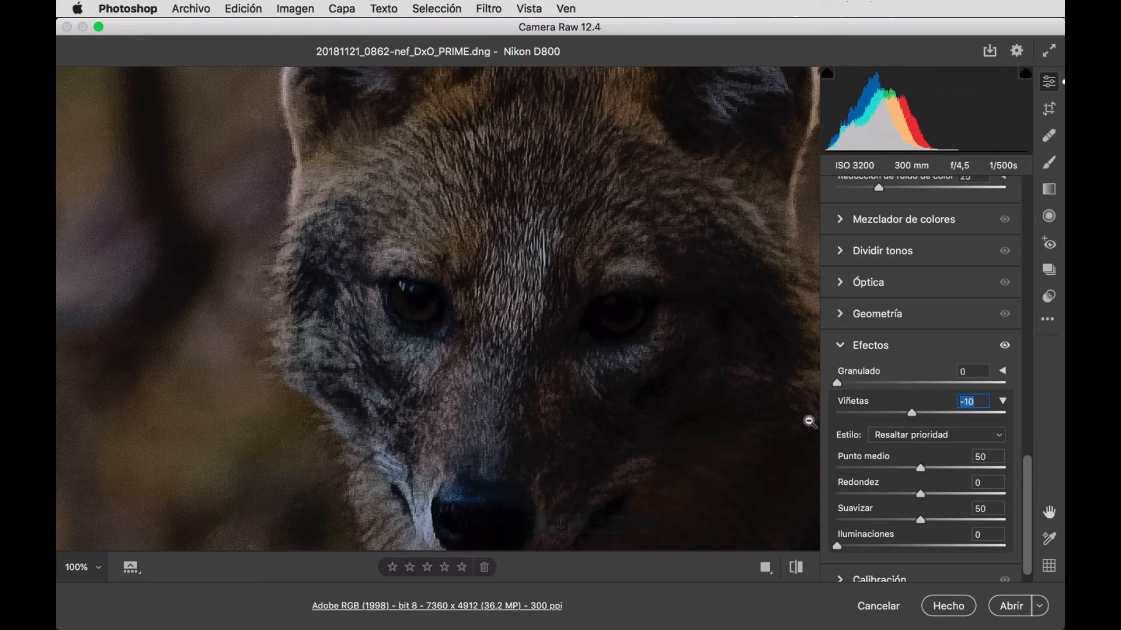
left_click(636, 362)
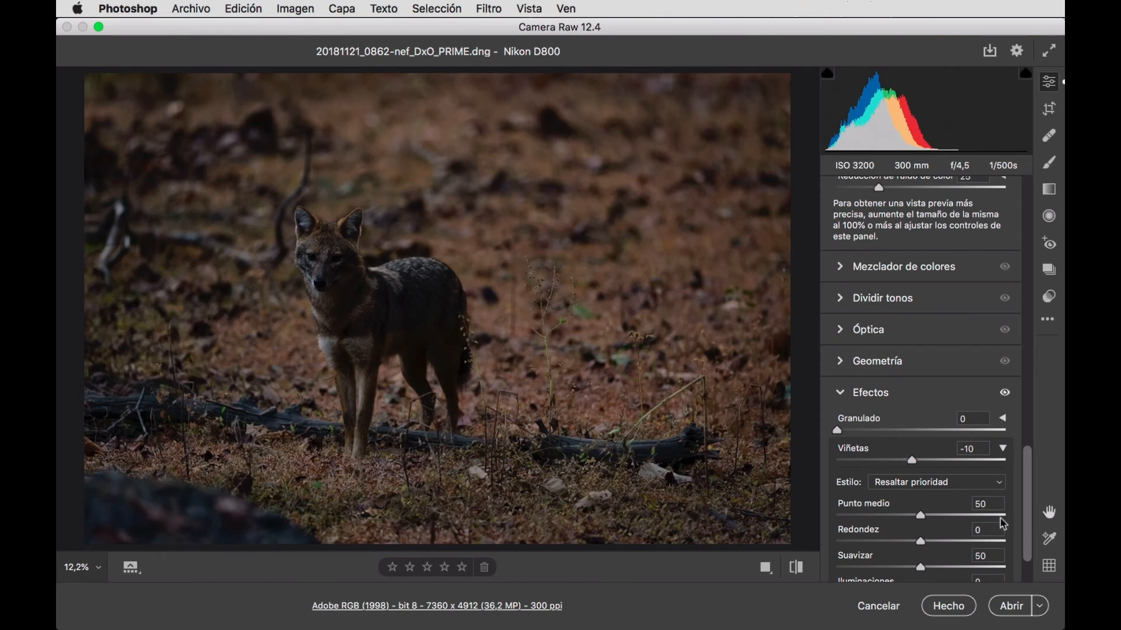
scroll(943, 363, "up", 10)
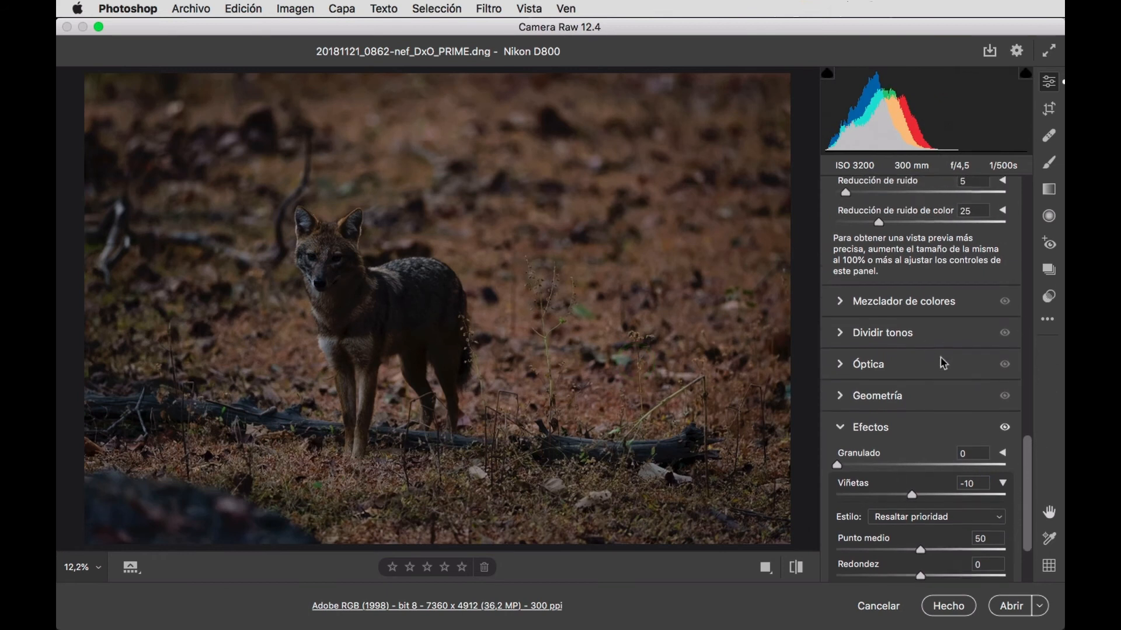
scroll(944, 363, "up", 15)
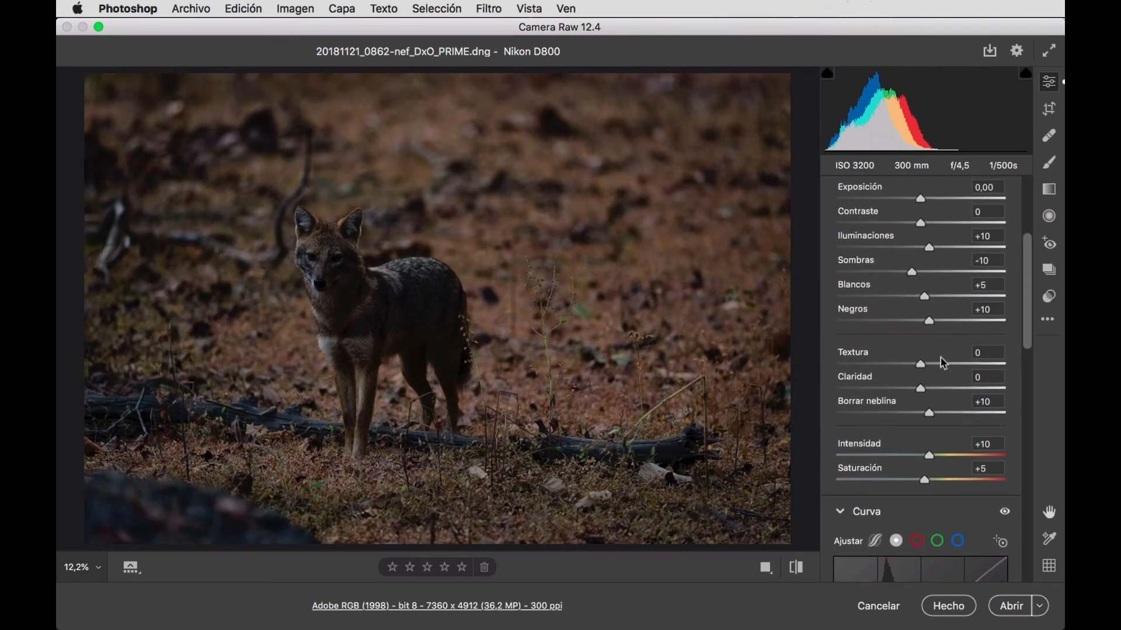
scroll(943, 363, "up", 3)
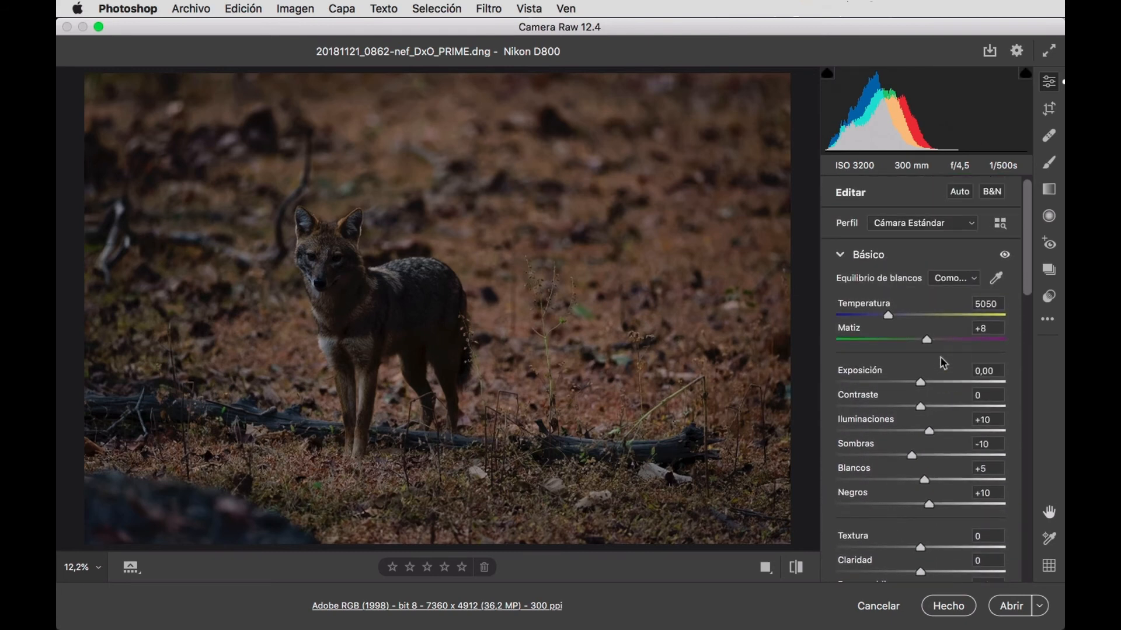
left_click(987, 304)
left_click(1048, 110)
left_click(1049, 111)
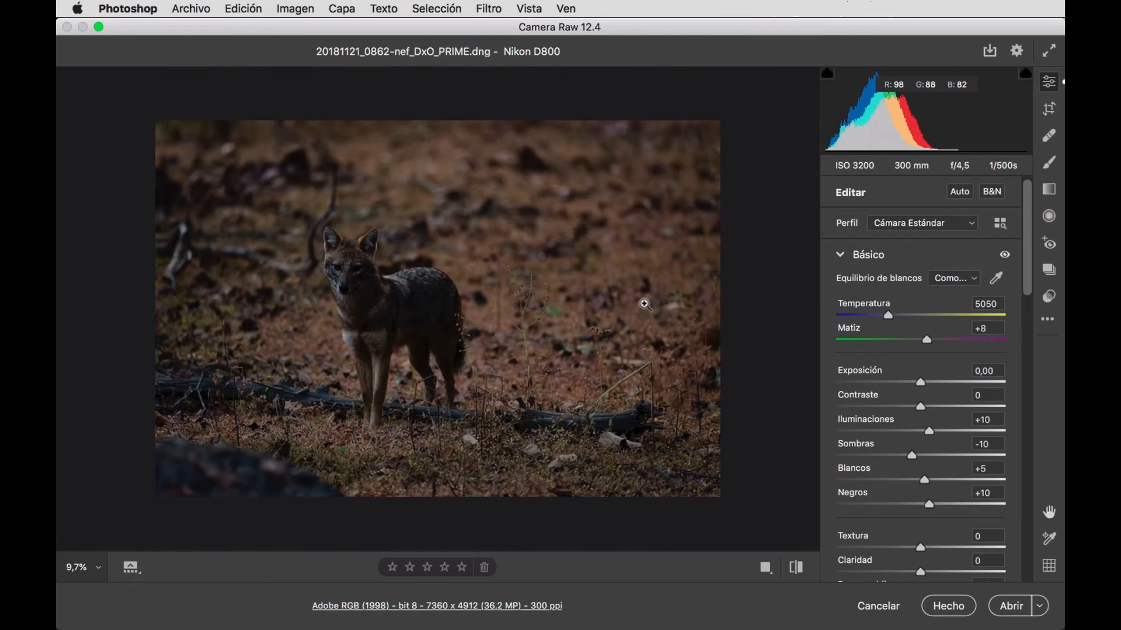
left_click(363, 241)
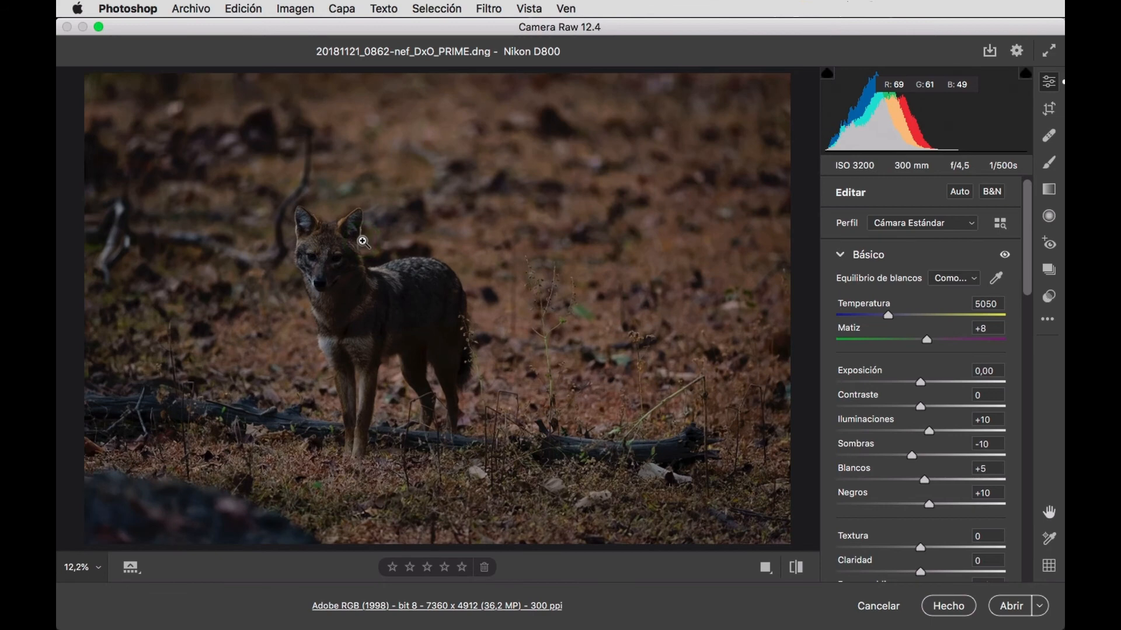
Set the crop proportion to 2 x 3 / 4 x 6 and rotate it to portrait orientation.
left_click(342, 223)
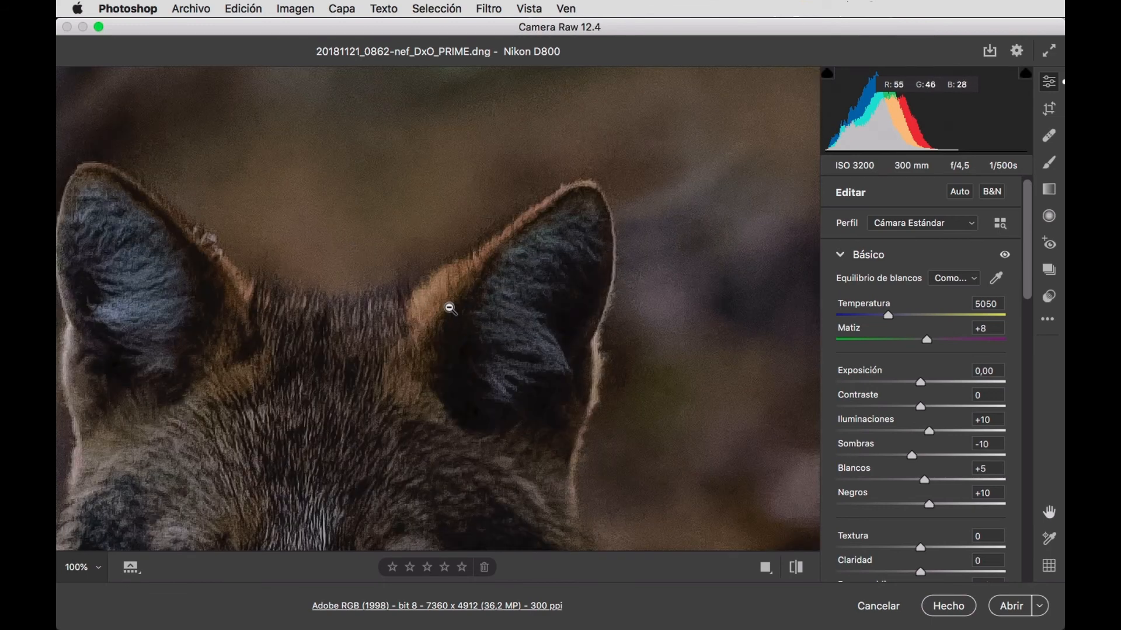
left_click(449, 309)
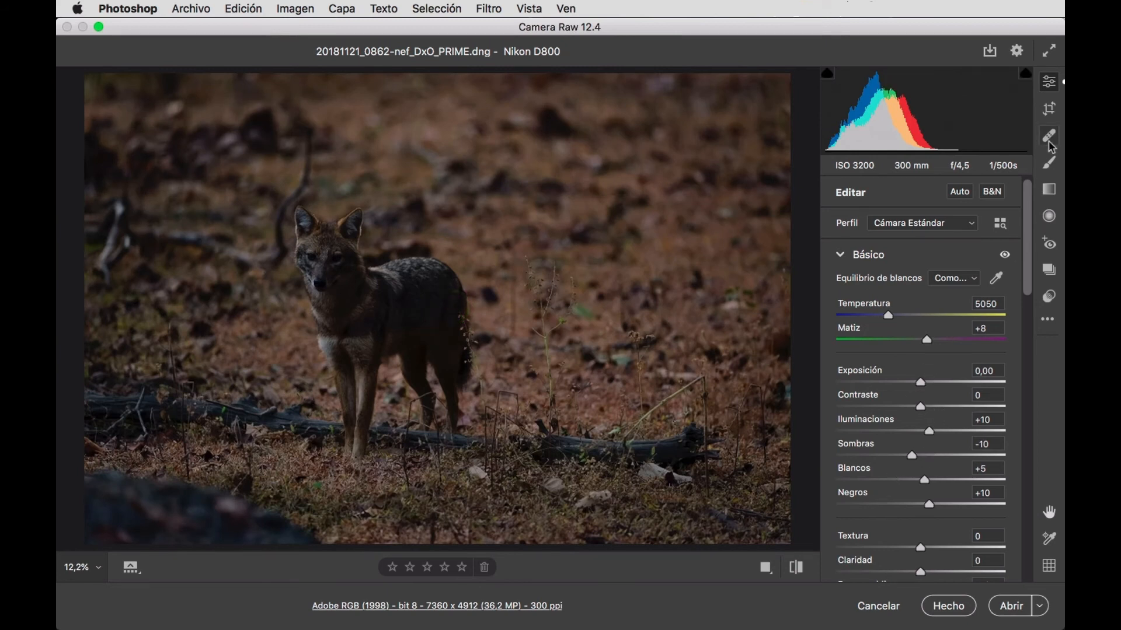
left_click(1052, 111)
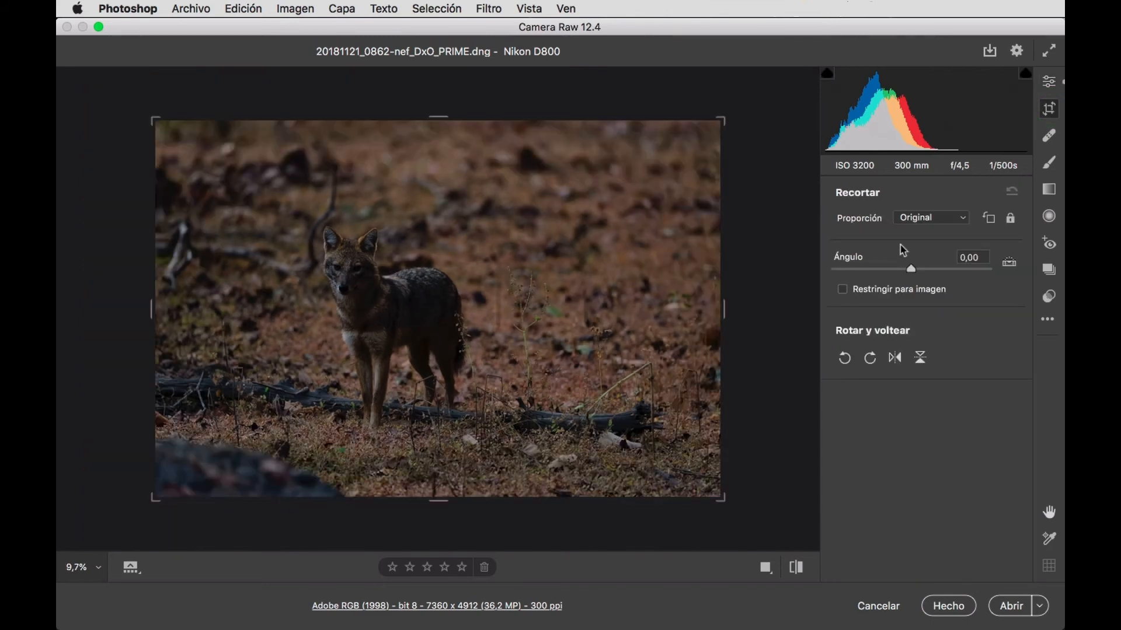
left_click(966, 220)
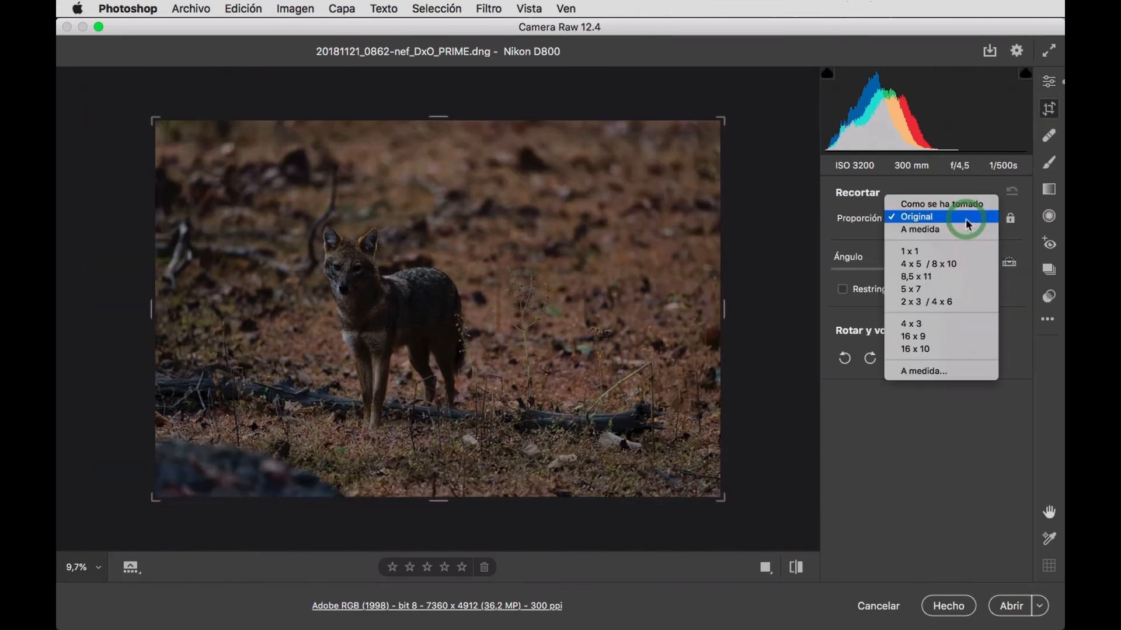
left_click(961, 303)
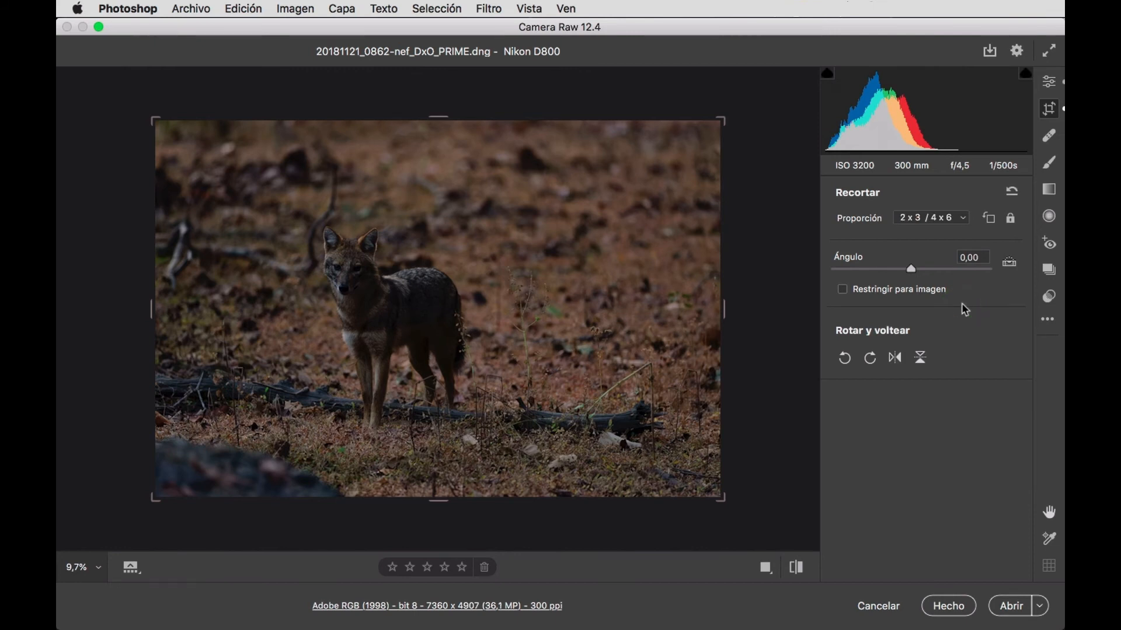
left_click(990, 225)
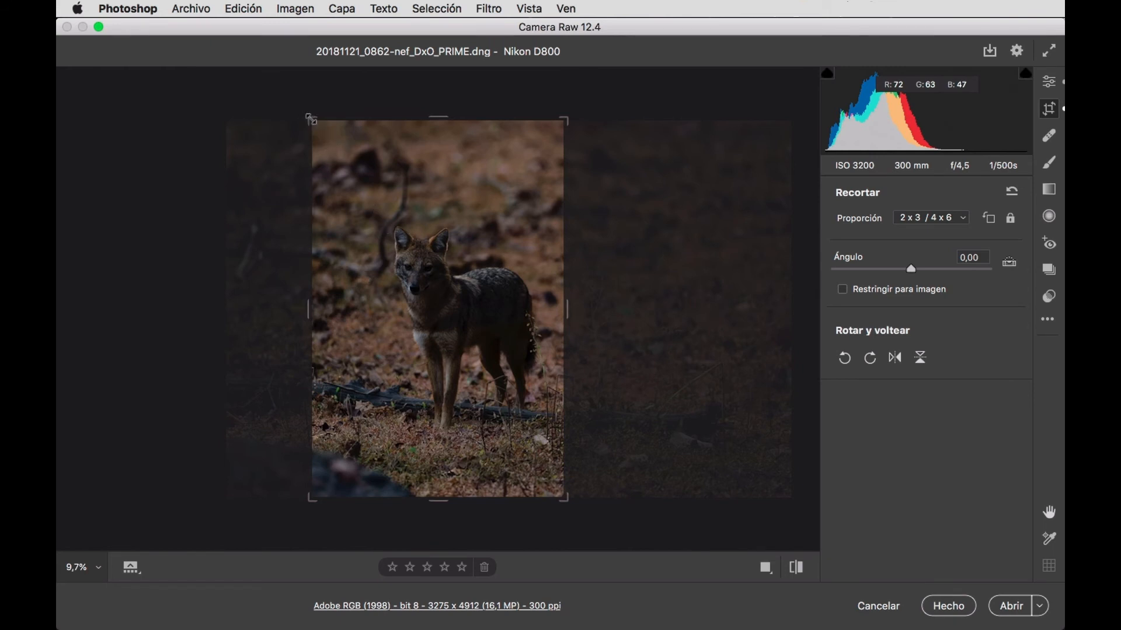
Tighten the portrait crop around the animal to about 2377 x 3566 pixels and finish cropping.
key("shift")
left_click_drag(312, 119, 334, 147)
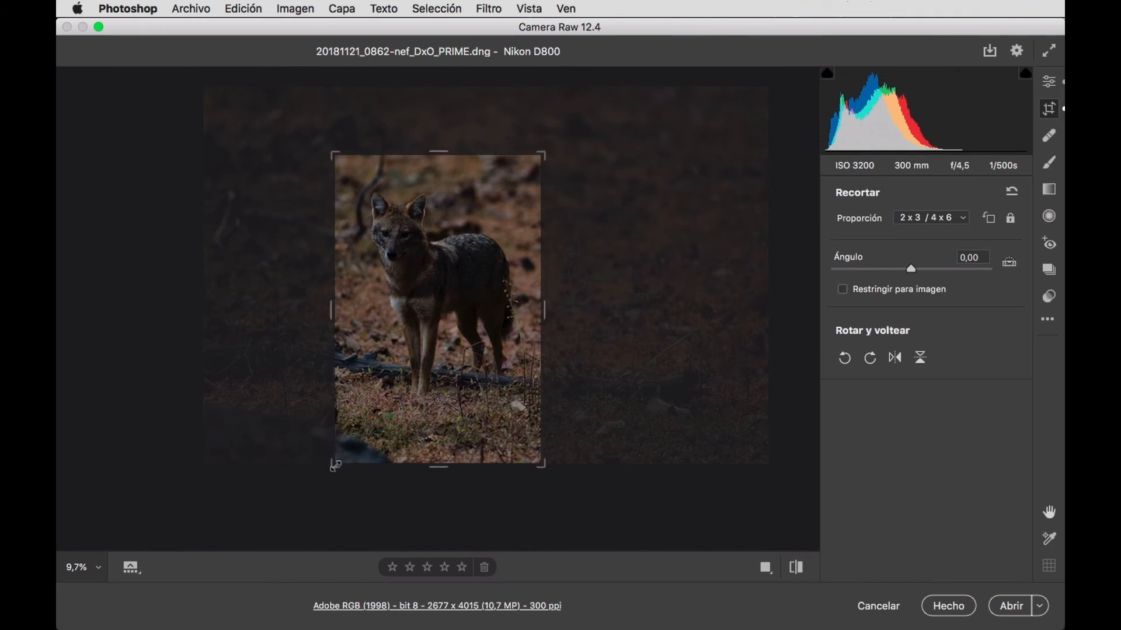
key("shift")
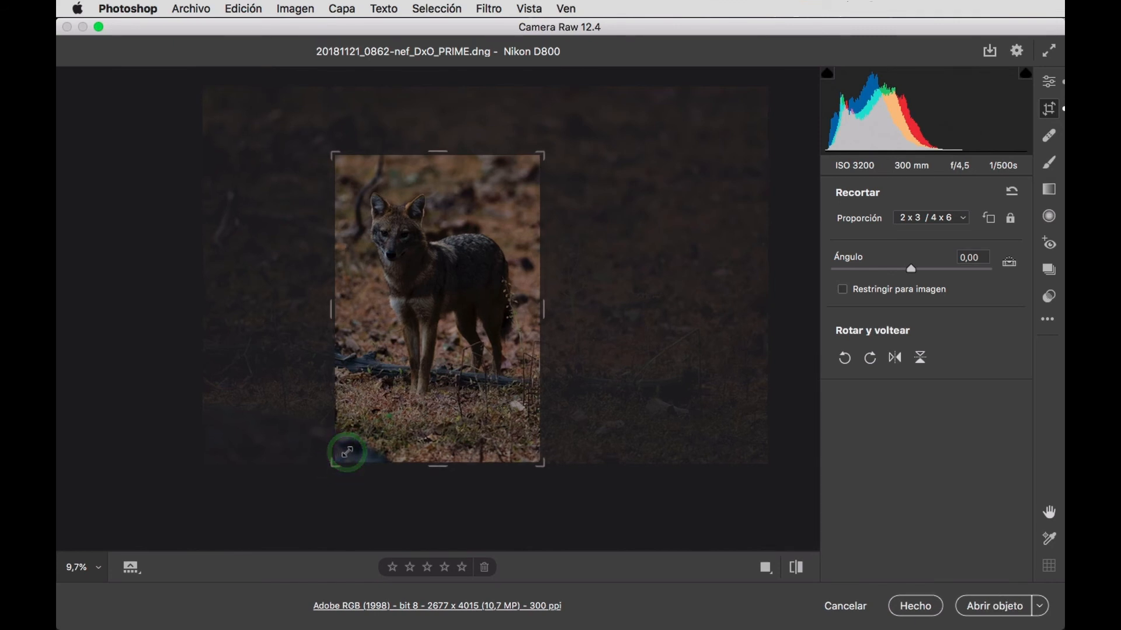
left_click_drag(347, 452, 348, 452)
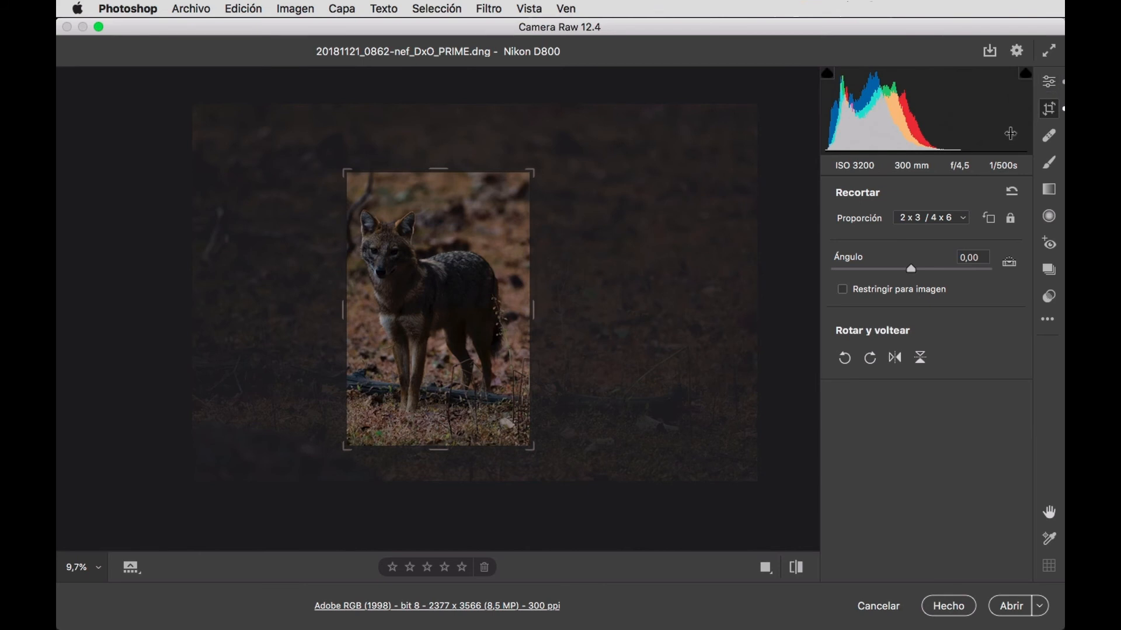
left_click(1050, 86)
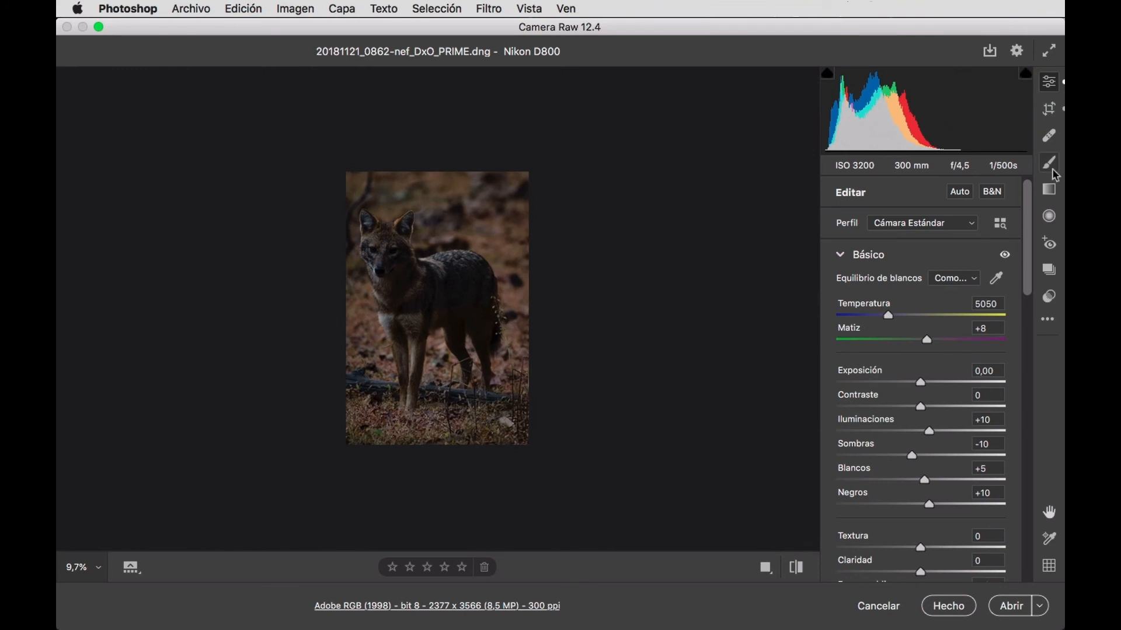
Place a horizontal graduated filter running from the photo's upper edge down to the level of the animal's back.
left_click(1049, 193)
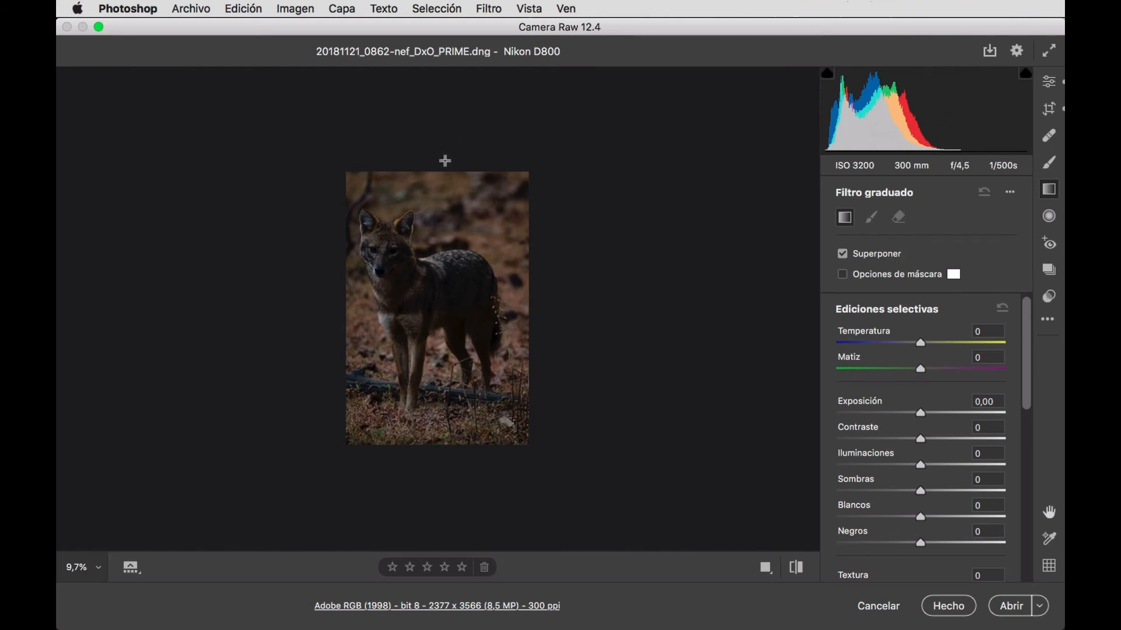
left_click_drag(432, 163, 435, 257)
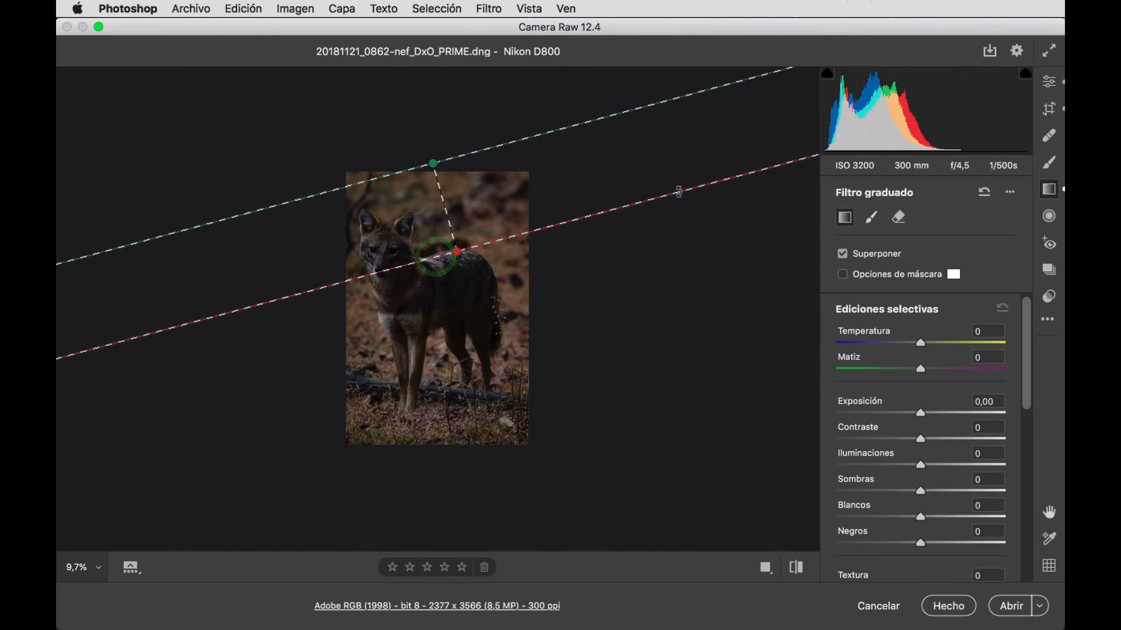
left_click_drag(677, 192, 671, 253)
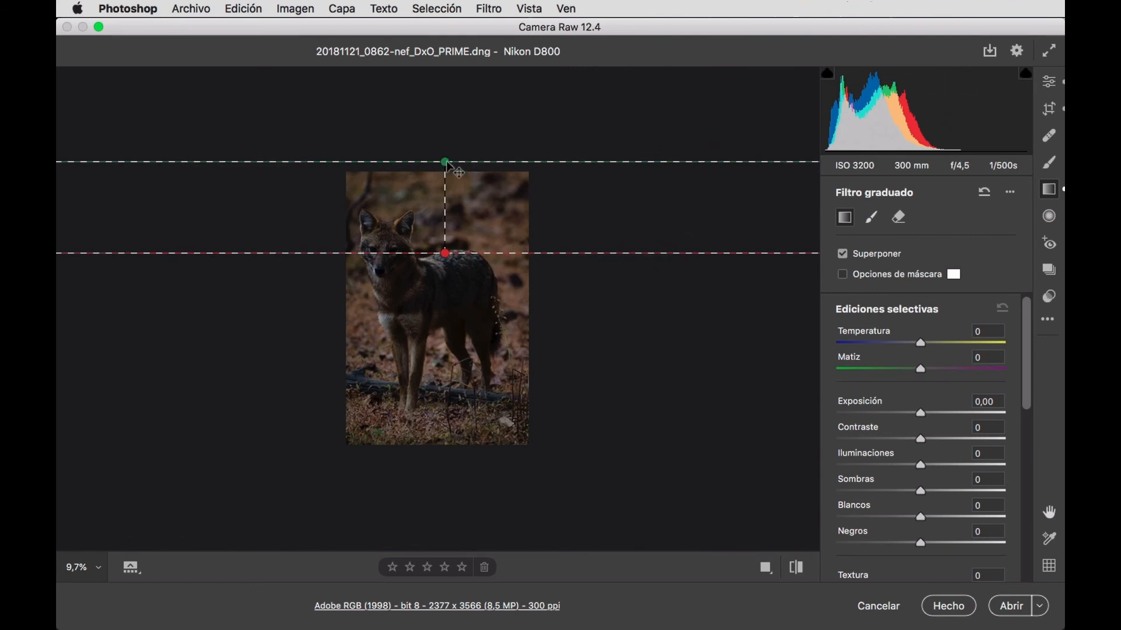
left_click_drag(445, 162, 445, 171)
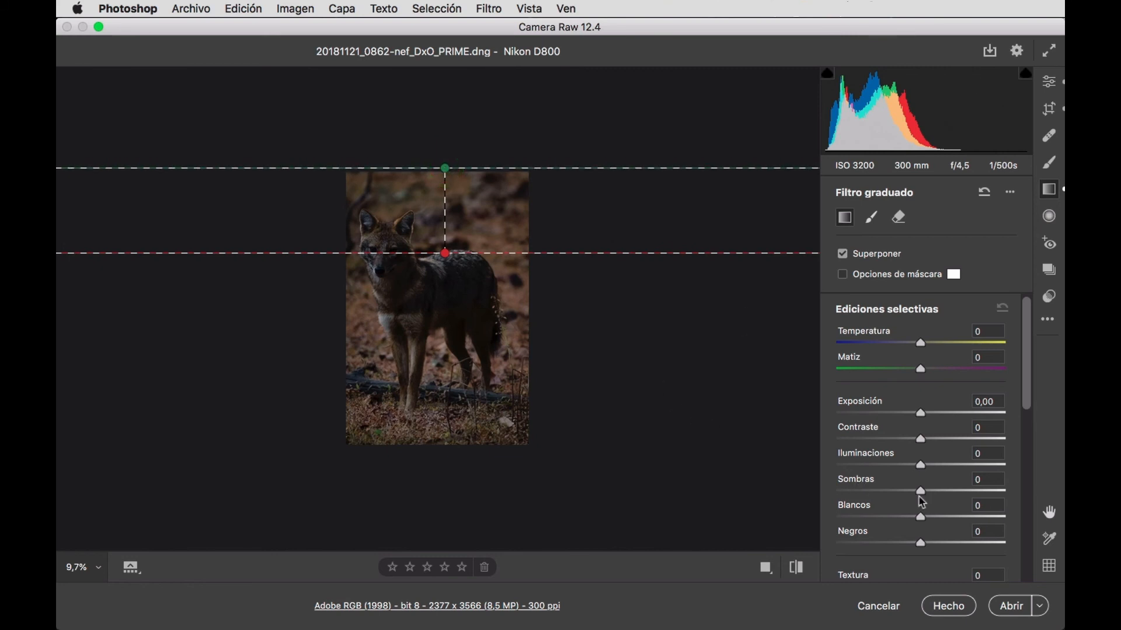
Set the graduated filter's Temperatura to +10 and Matiz to +2.
left_click(986, 331)
key("shift")
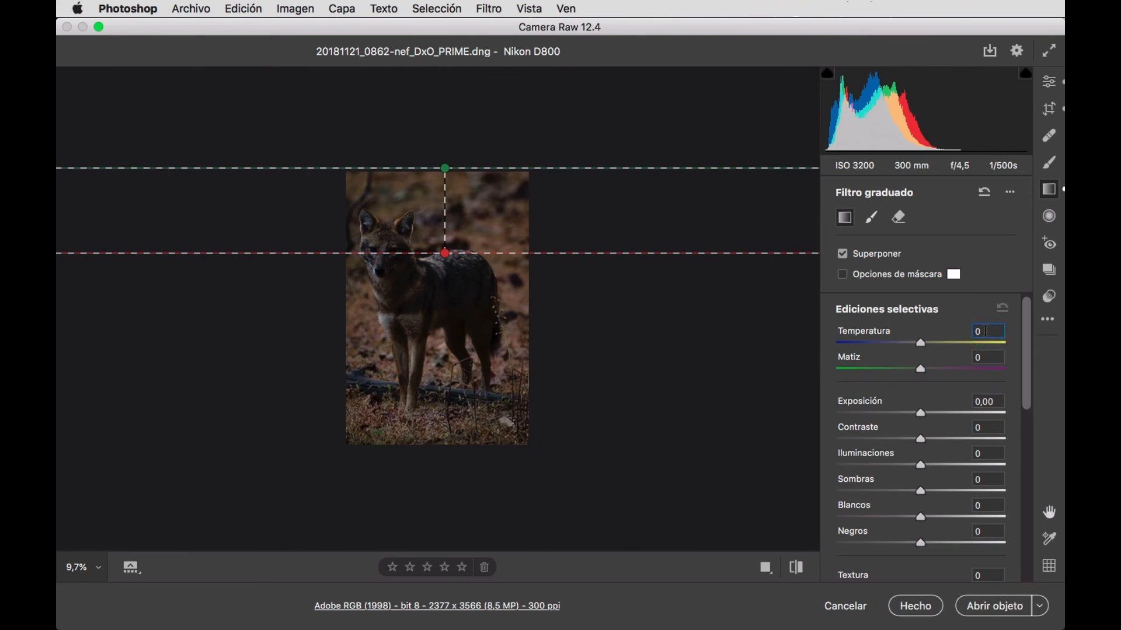
key("shift+Up")
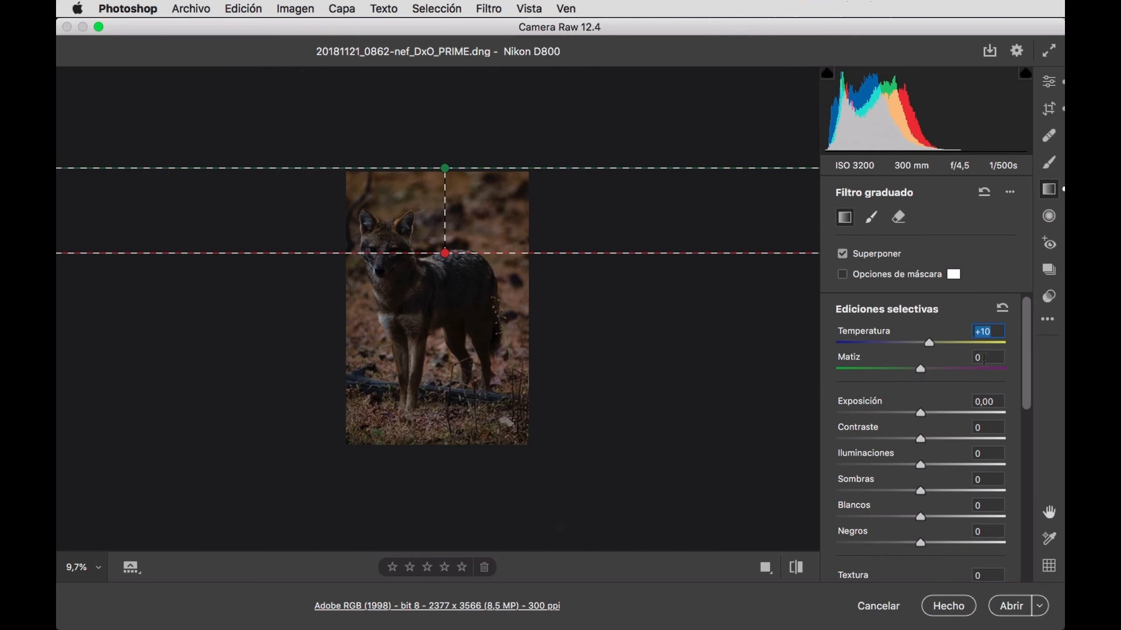
left_click(983, 359)
key("Up")
key("Up")
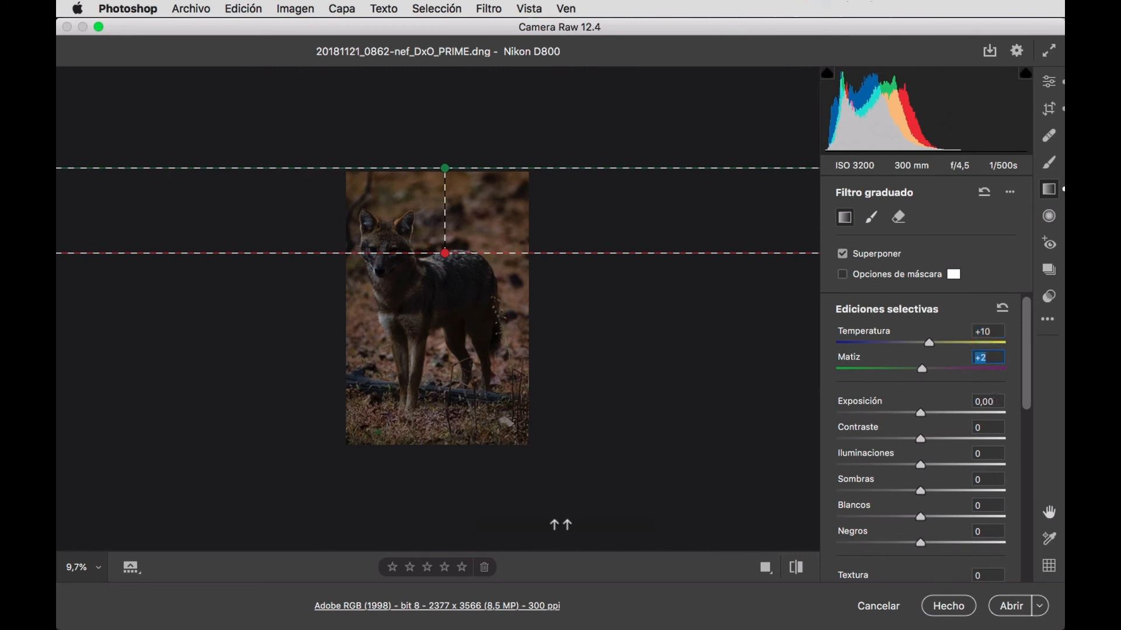
Set the graduated filter's Exposición to +0,65 and Contraste to -10.
left_click(994, 407)
key("shift")
key("shift+Up")
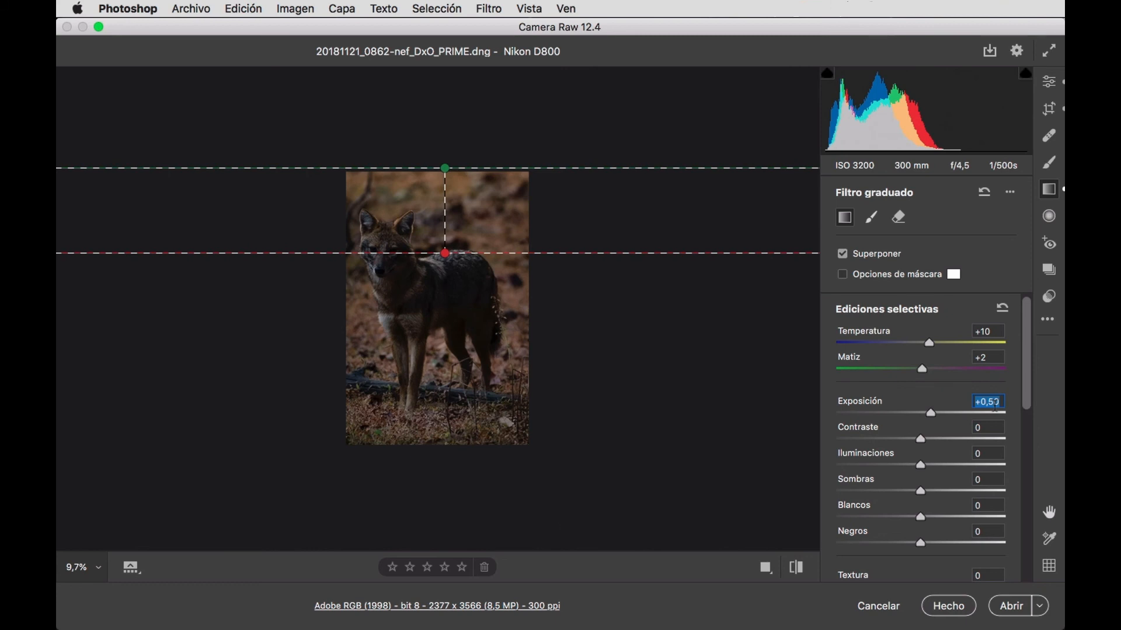
key("Up")
key("Up")
key("Up")
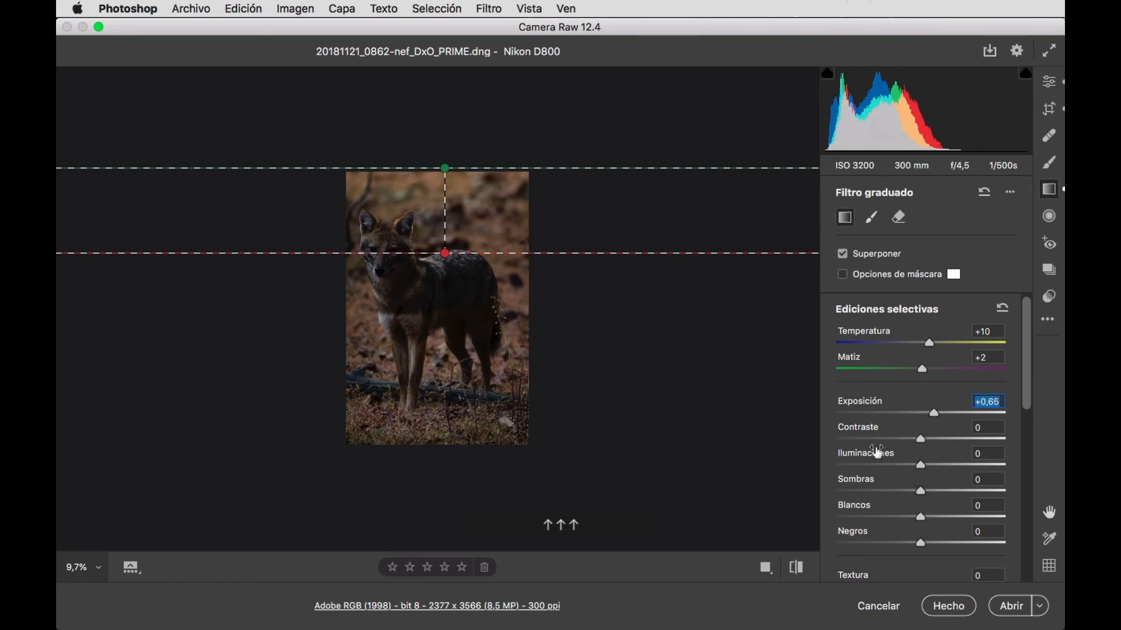
left_click(988, 431)
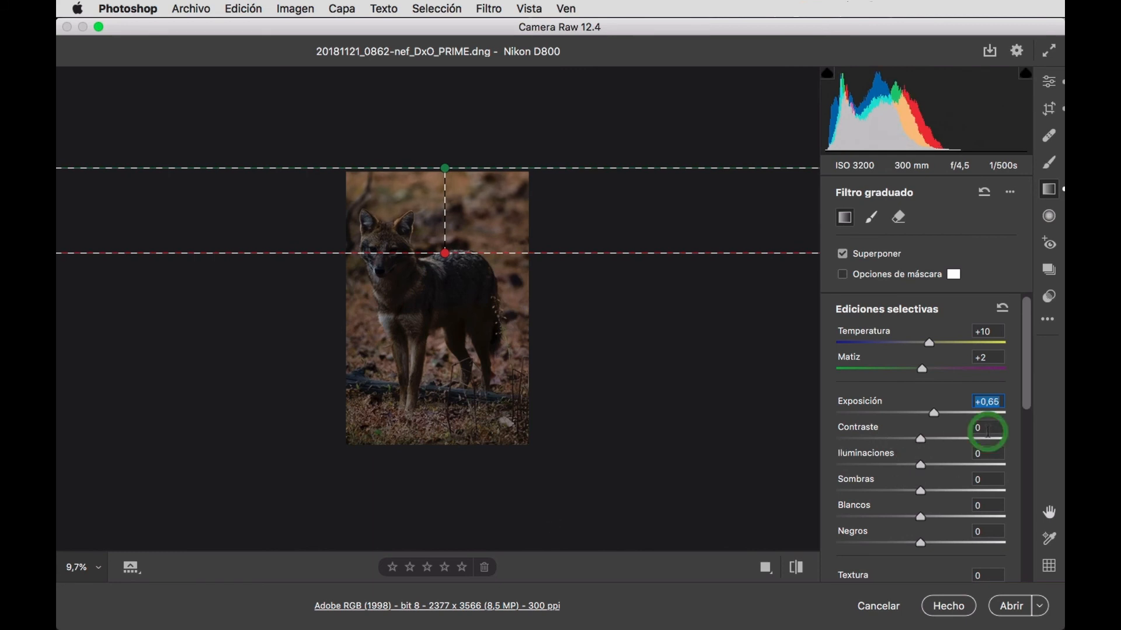
key("shift")
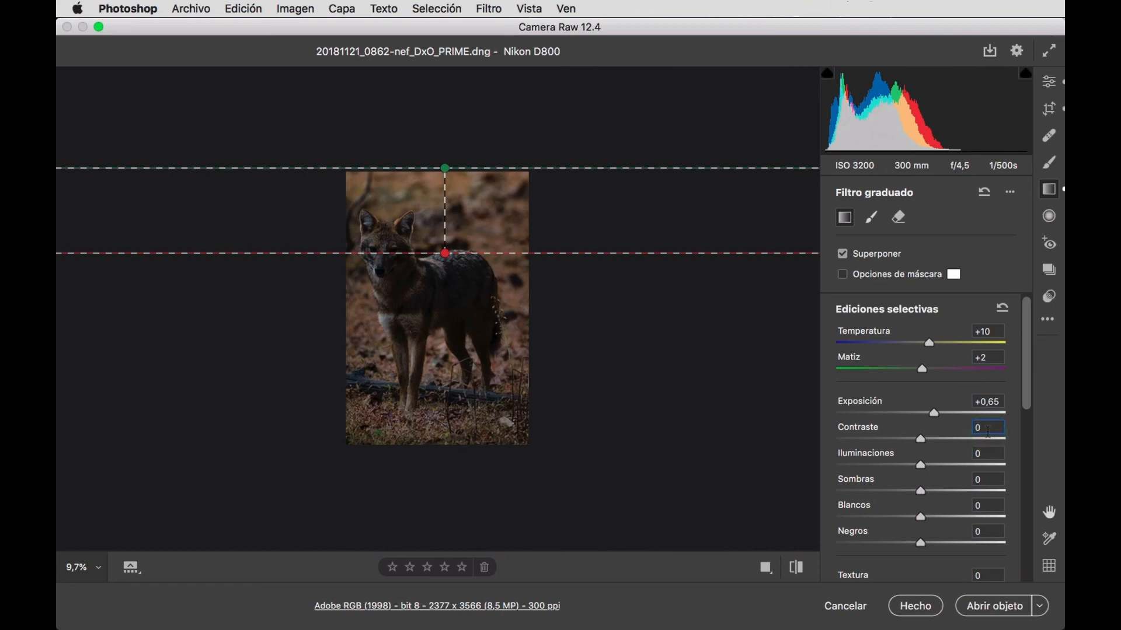
key("shift+Down")
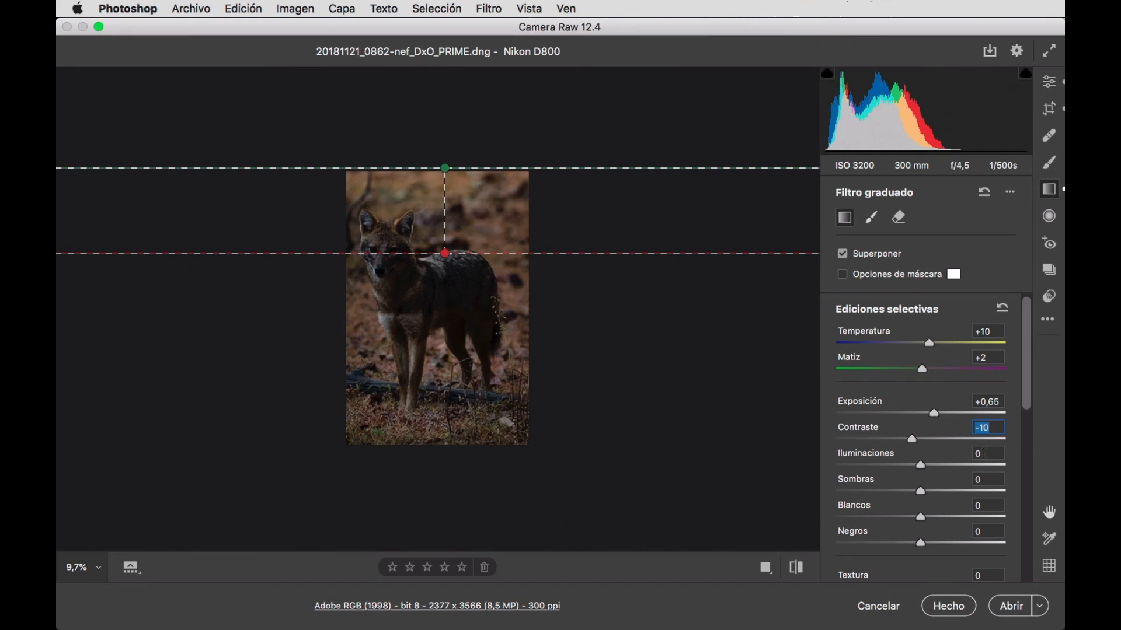
Set the graduated filter's Iluminaciones to +5 and Sombras to -5.
left_click(983, 456)
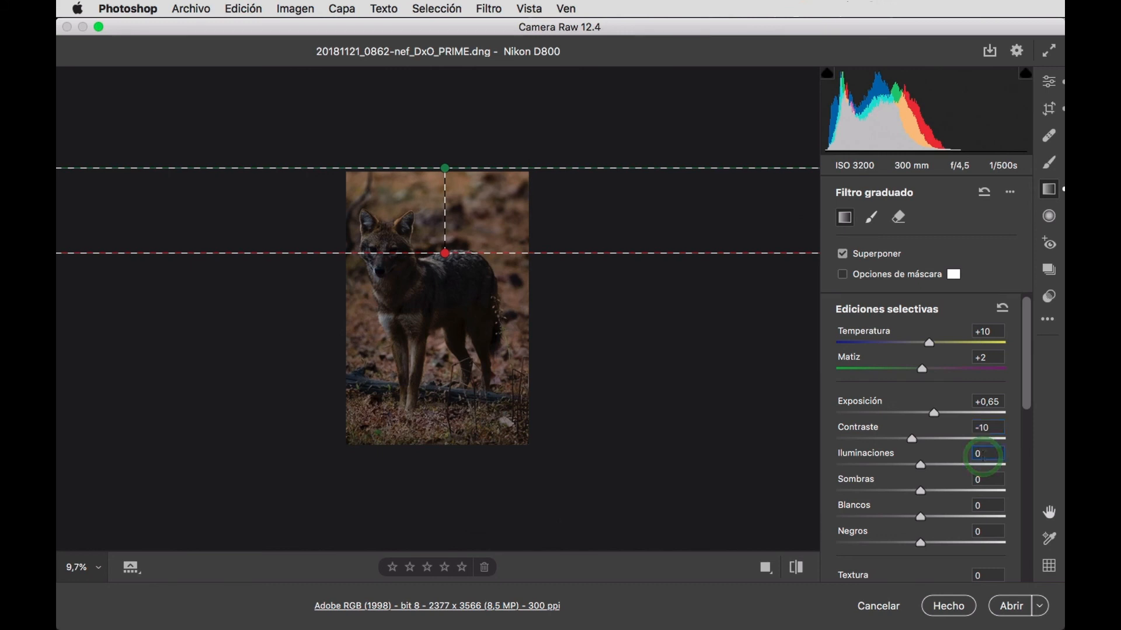
key("Up")
key("Up")
key("Up")
key("Up")
key("Up")
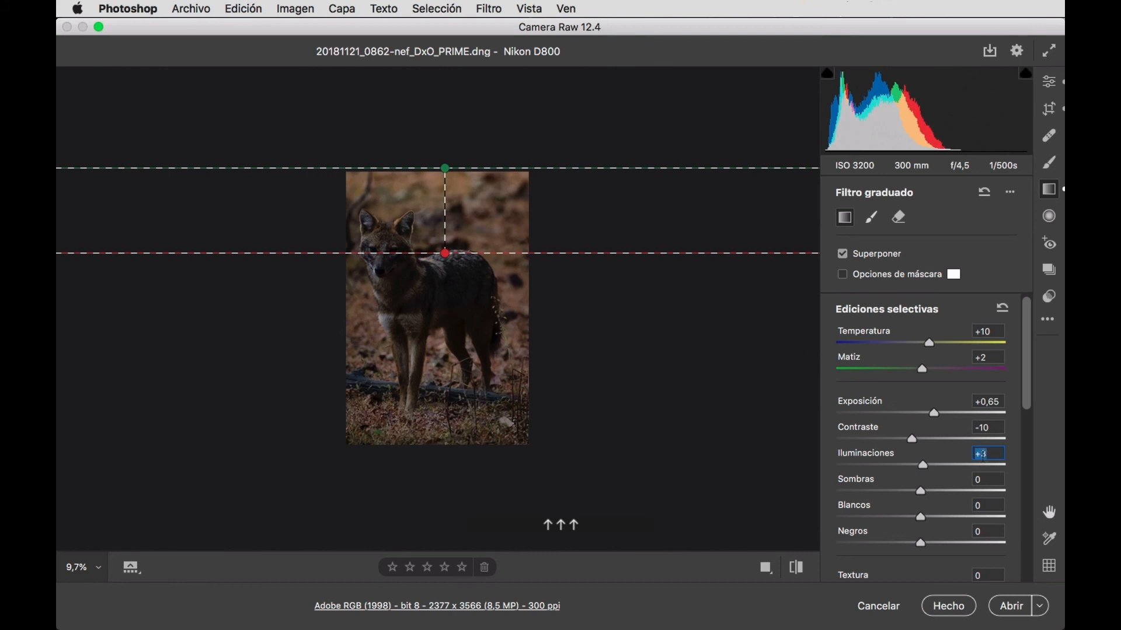
left_click(990, 481)
key("Down")
key("Down")
key("Down")
key("Down")
key("Down")
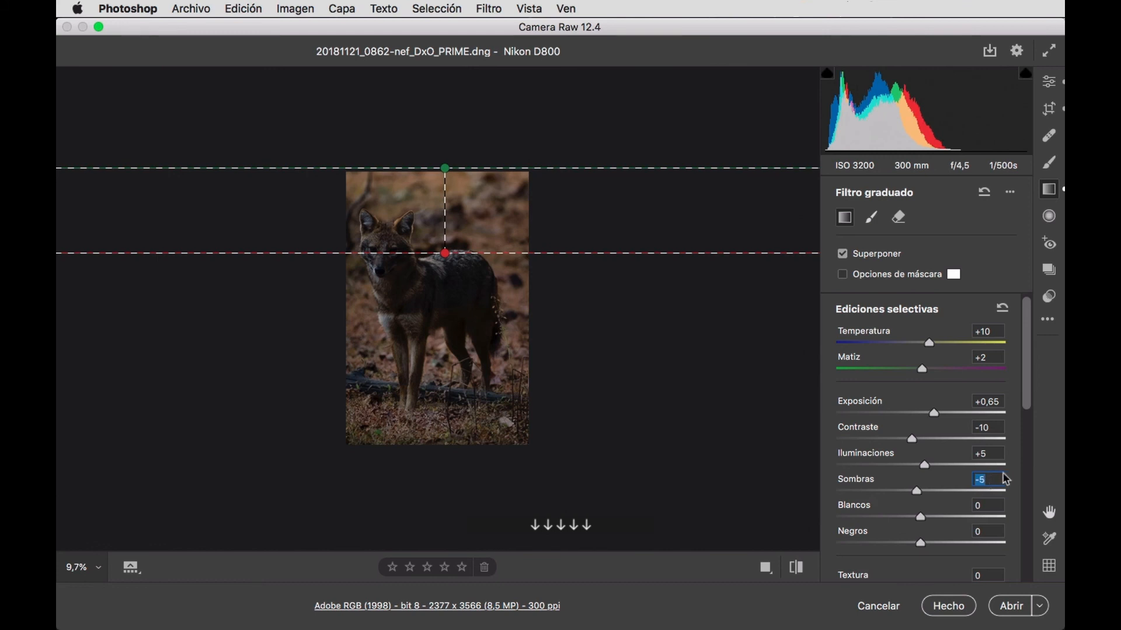
Set the graduated filter's Blancos to +2 and Negros to -3.
left_click(987, 505)
key("Up")
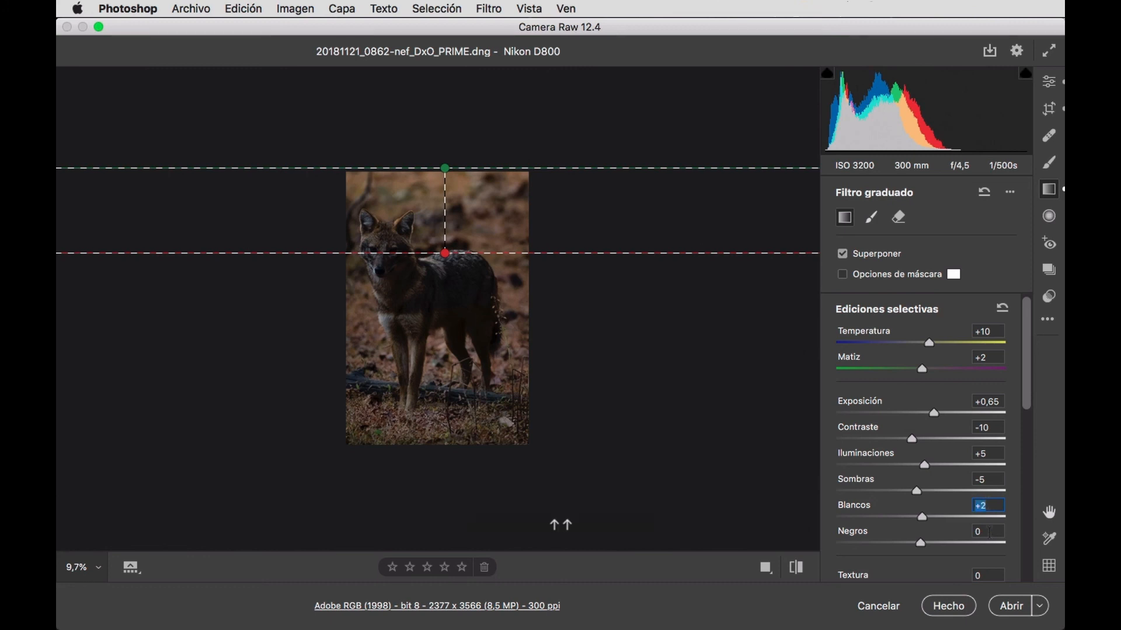
left_click(986, 533)
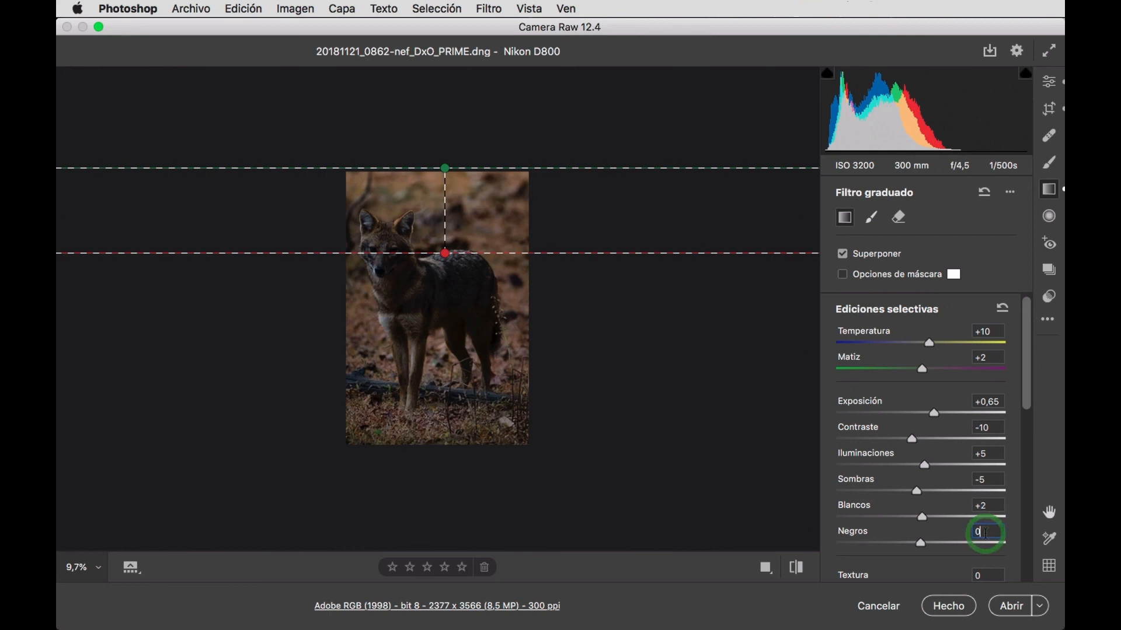
key("Down")
key("Down")
key("Down")
Set the graduated filter's Tono to -4,2 and Saturación to +3.
scroll(939, 495, "down", 5)
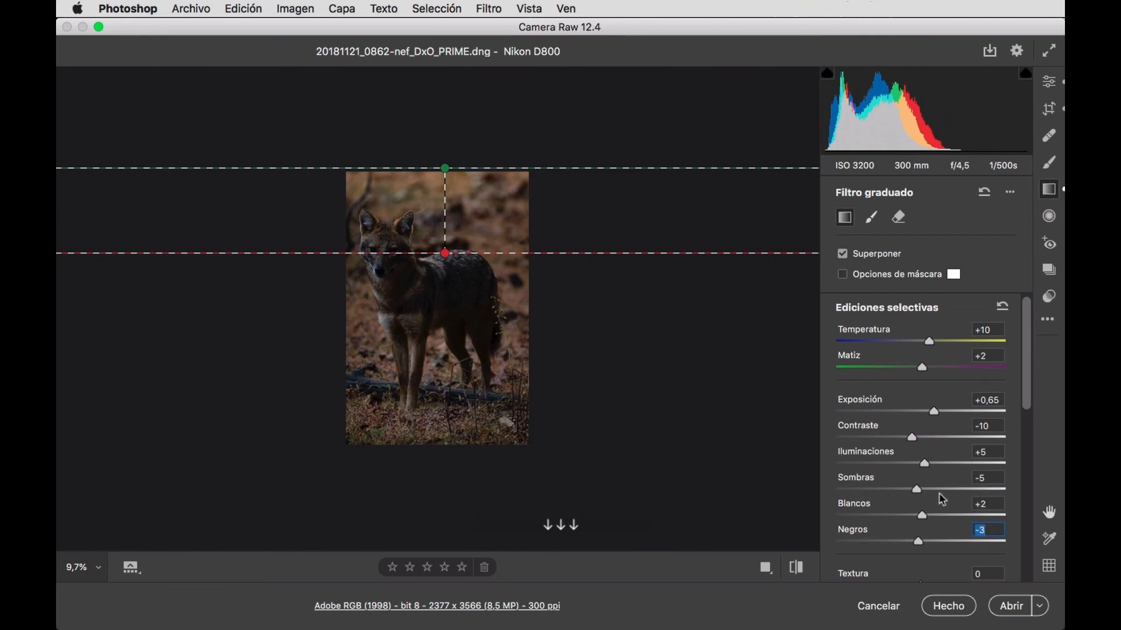
scroll(940, 495, "down", 6)
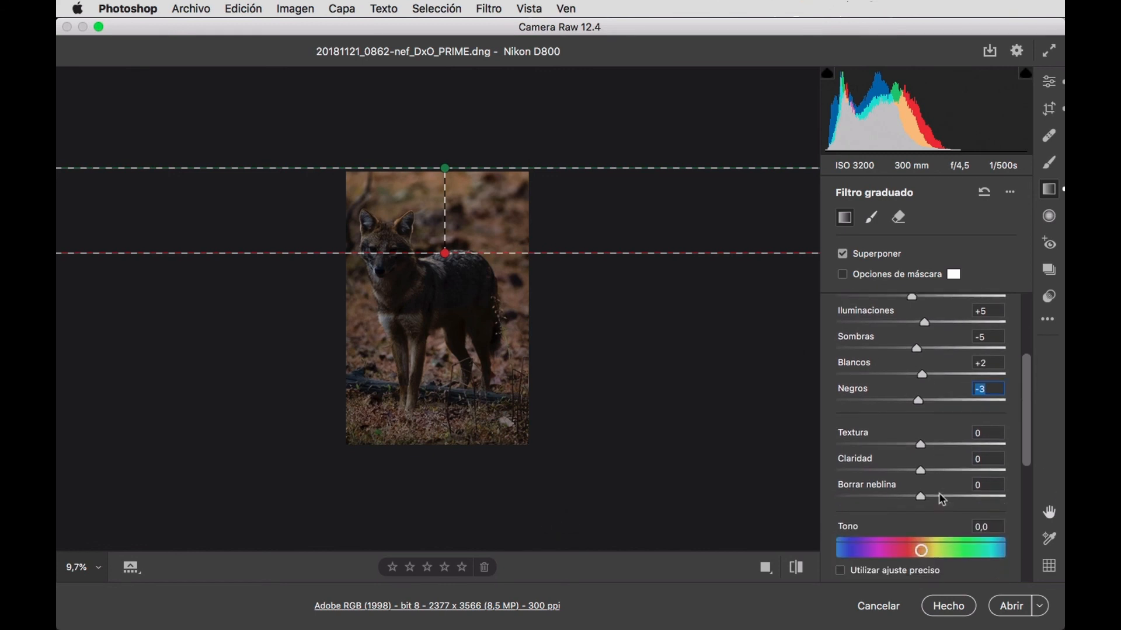
scroll(941, 500, "down", 3)
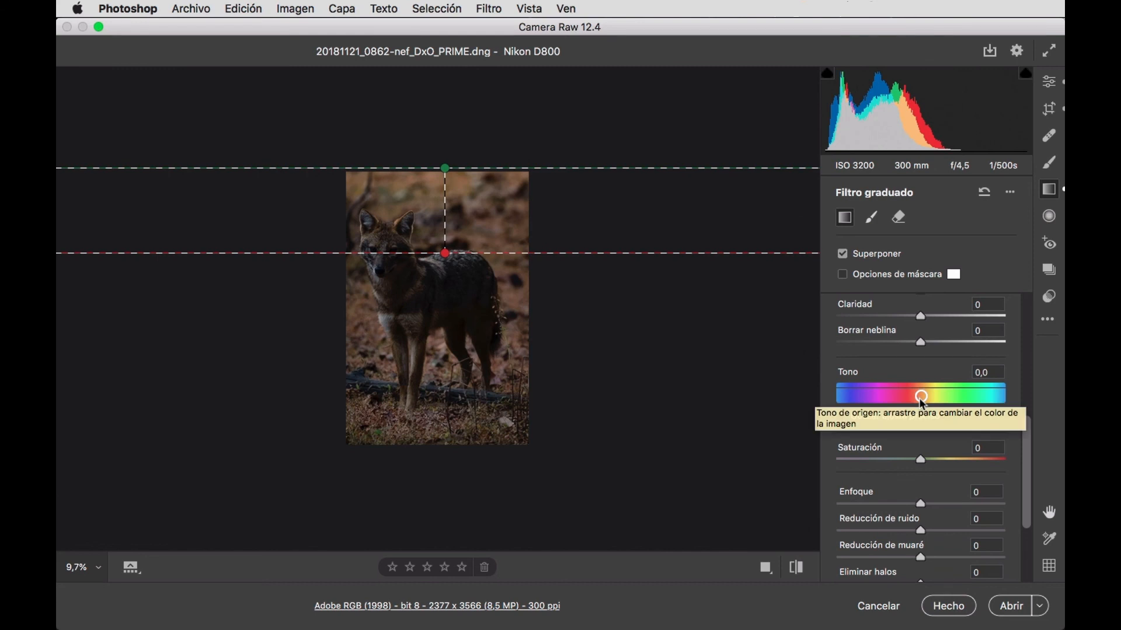
left_click_drag(921, 399, 922, 403)
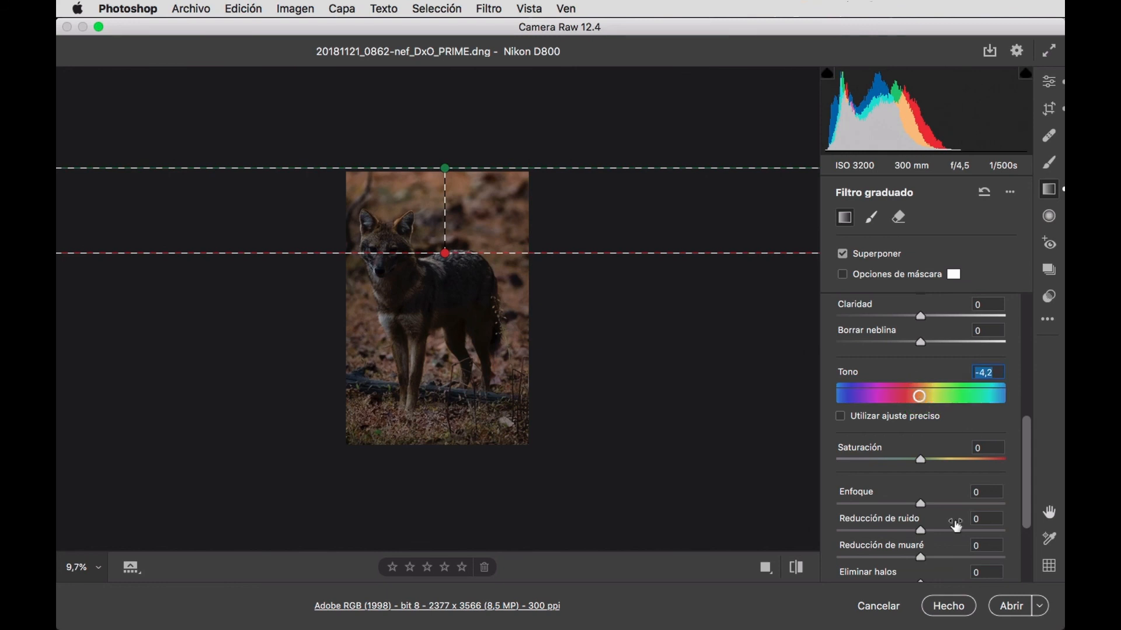
left_click(987, 449)
key("Up")
key("Up")
key("Up")
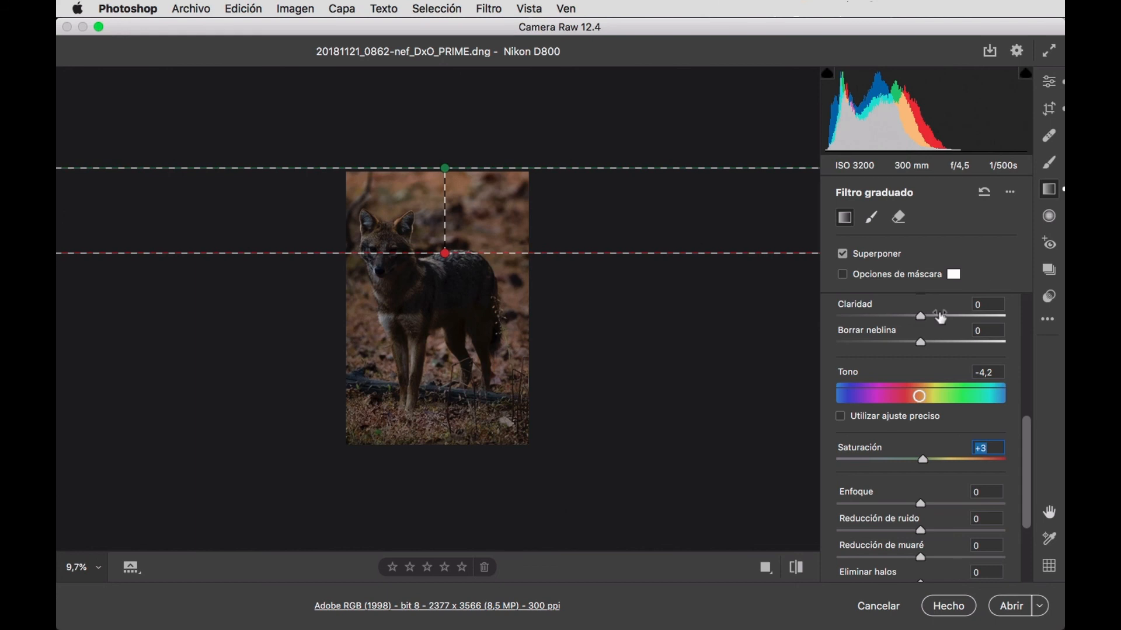
scroll(957, 500, "down", 3)
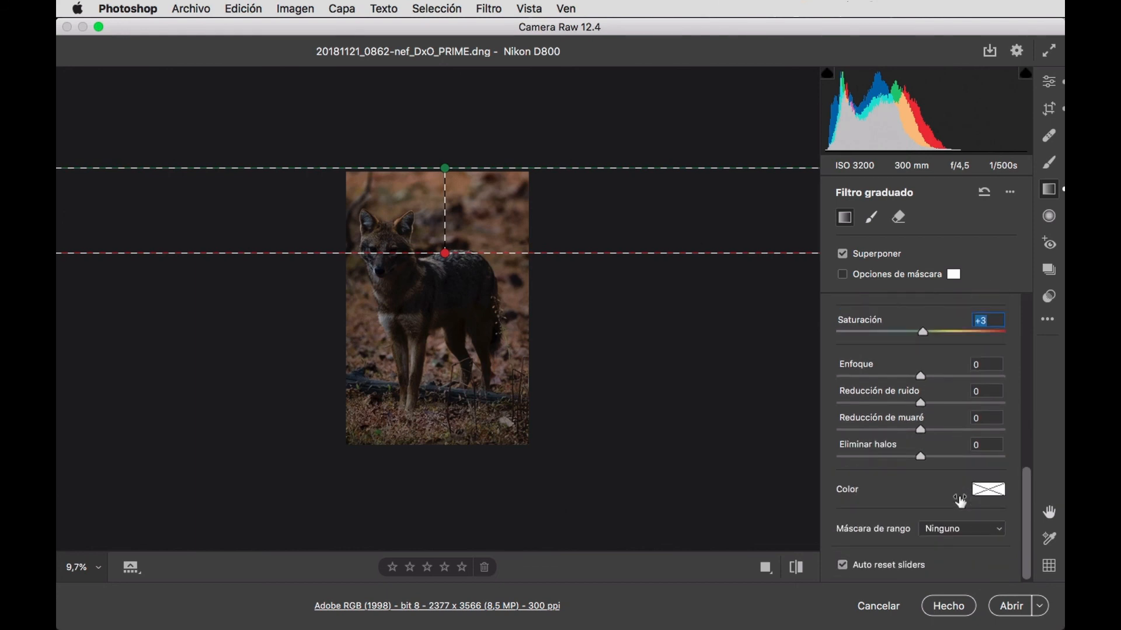
scroll(960, 501, "up", 10)
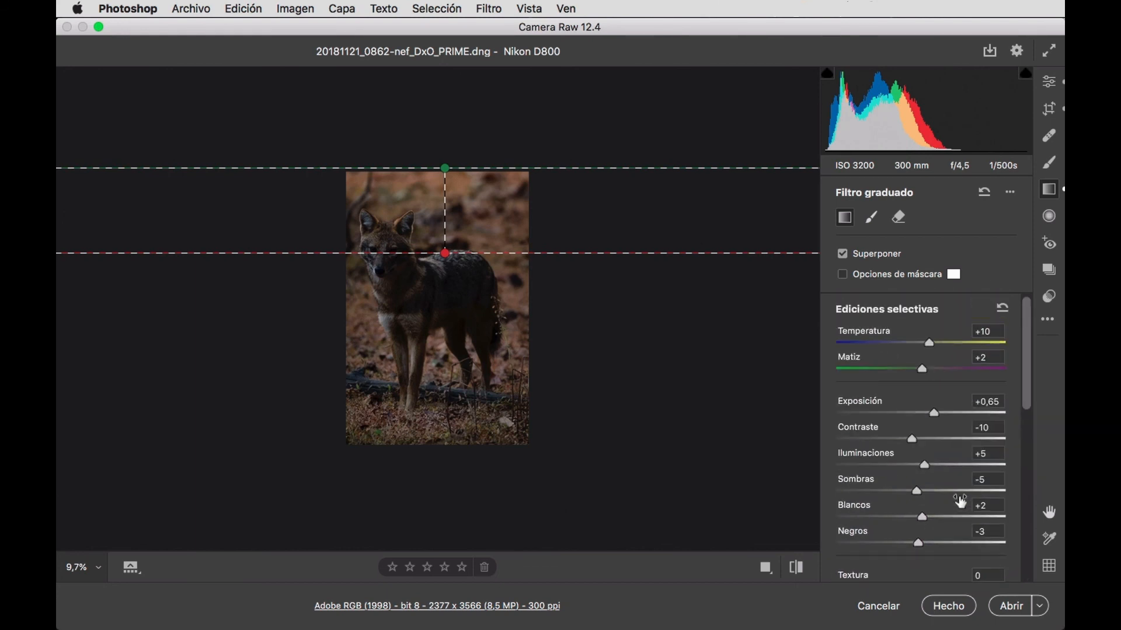
Return to the general edit settings and inspect the animal's face at 100% in the cropped photo.
left_click(1050, 84)
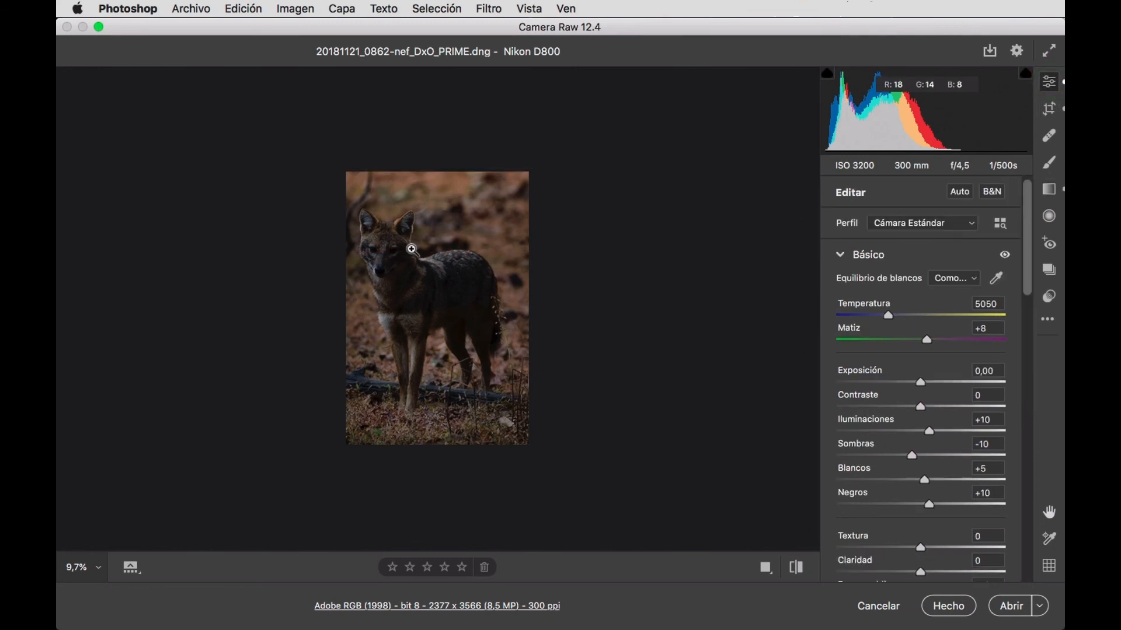
left_click(396, 236)
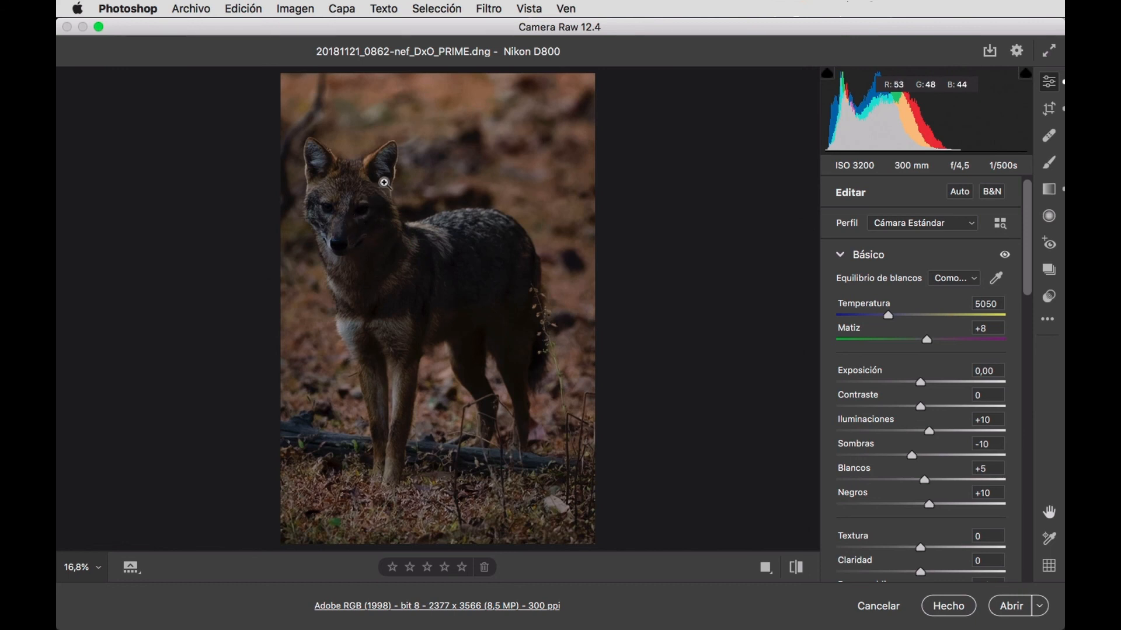
left_click(368, 250)
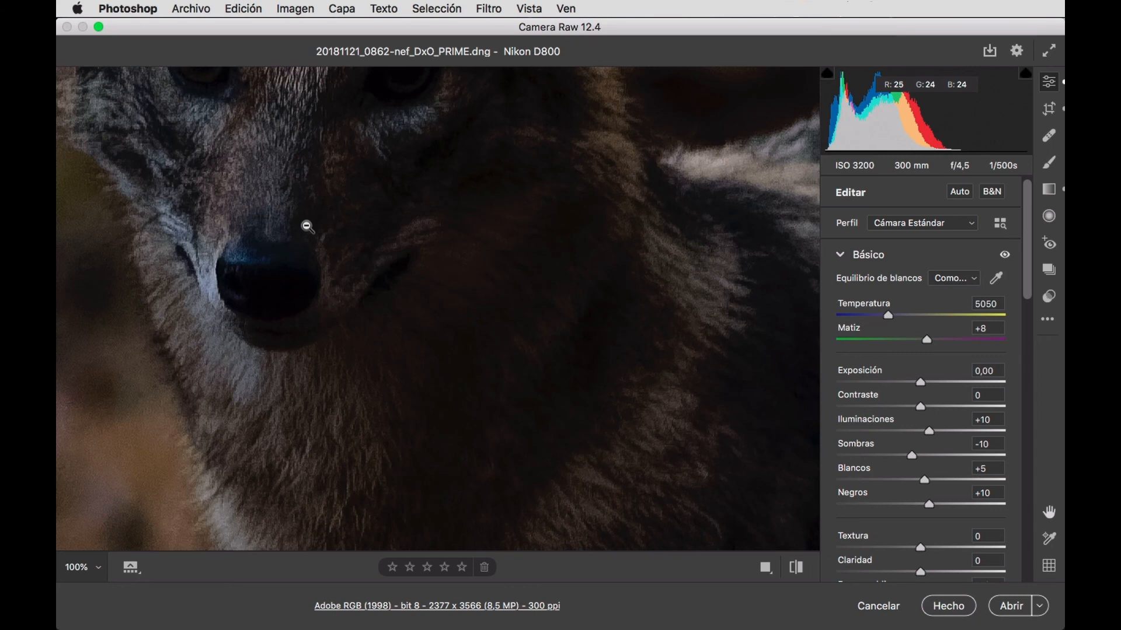
Reduce the photo's sharpening in the Detalle settings by setting Enfoque to 29.
left_click_drag(365, 208, 441, 473)
left_click_drag(483, 216, 426, 113)
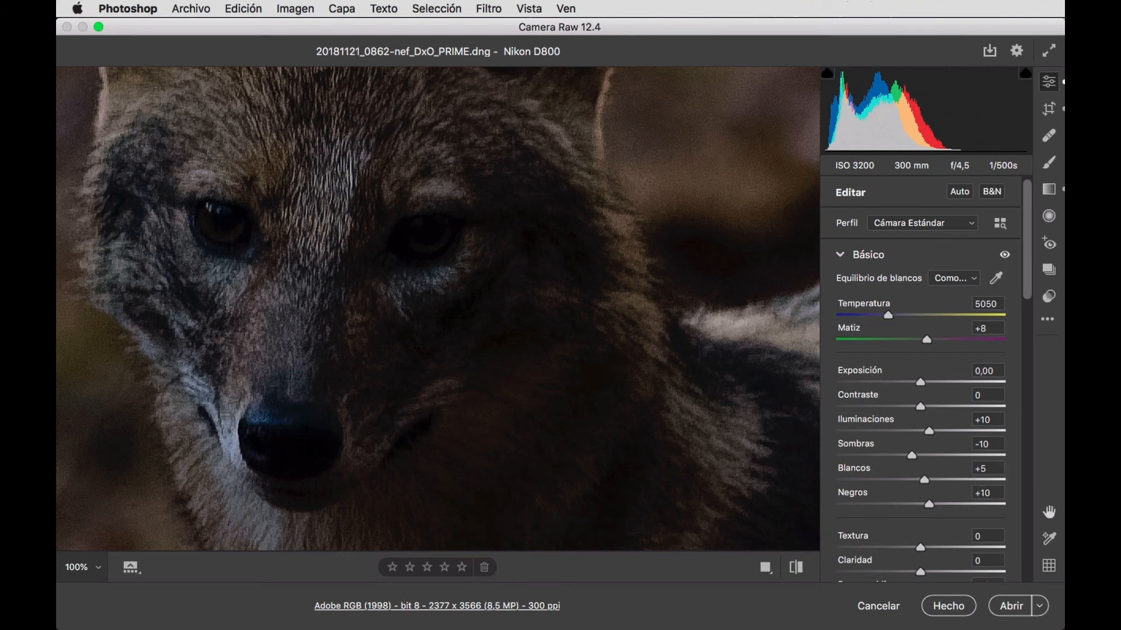
scroll(981, 493, "down", 15)
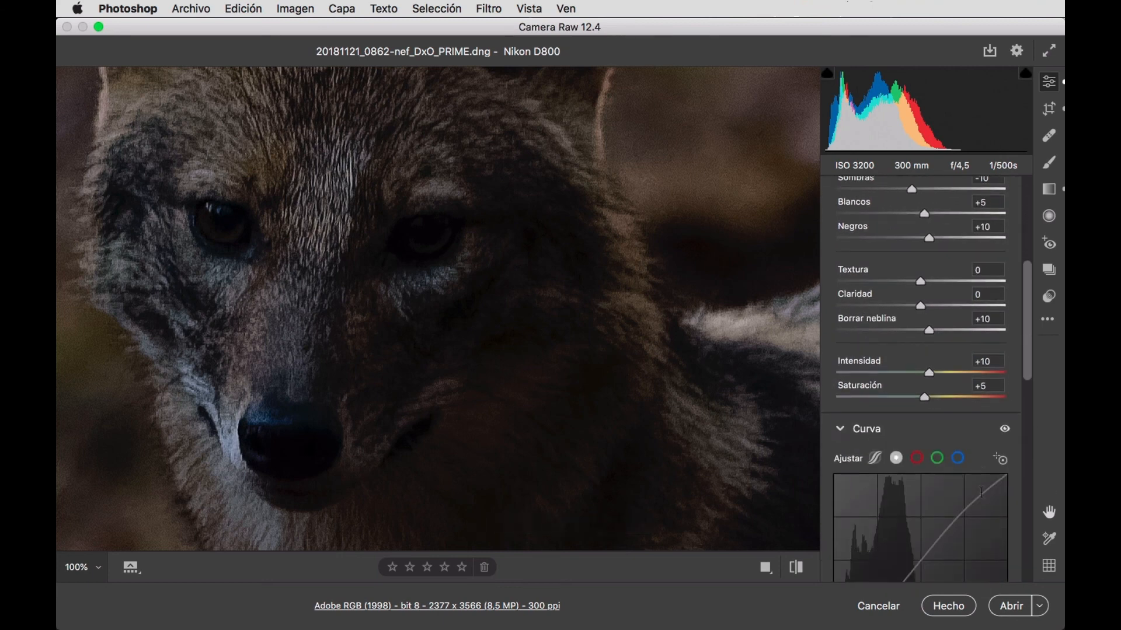
scroll(981, 492, "down", 8)
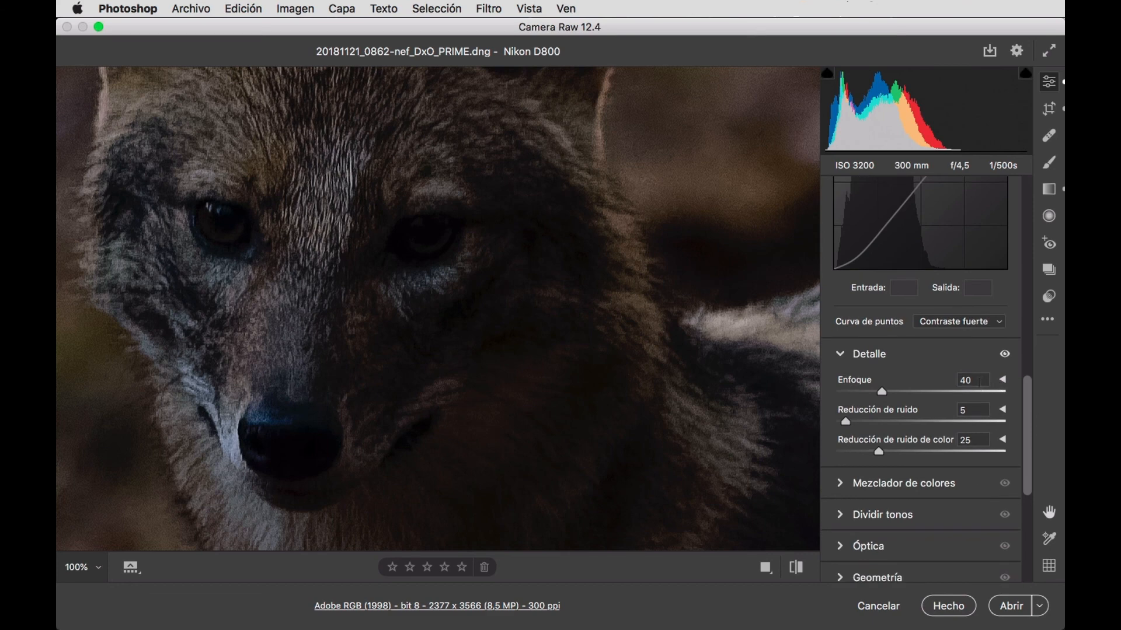
left_click(976, 380)
key("Down")
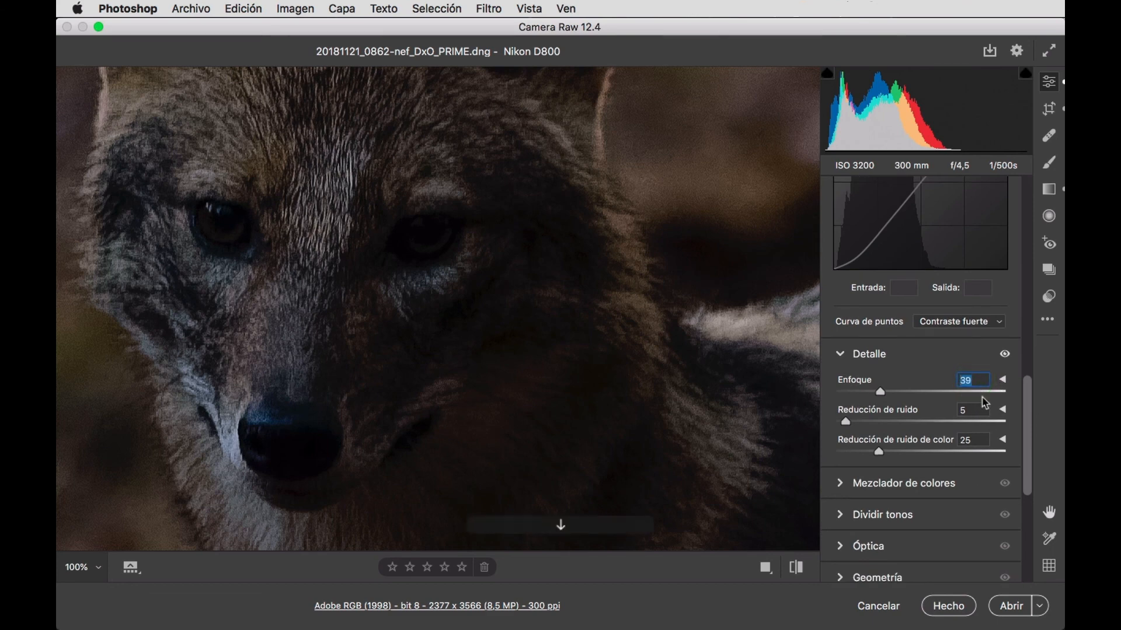
key("shift+Down")
left_click(971, 410)
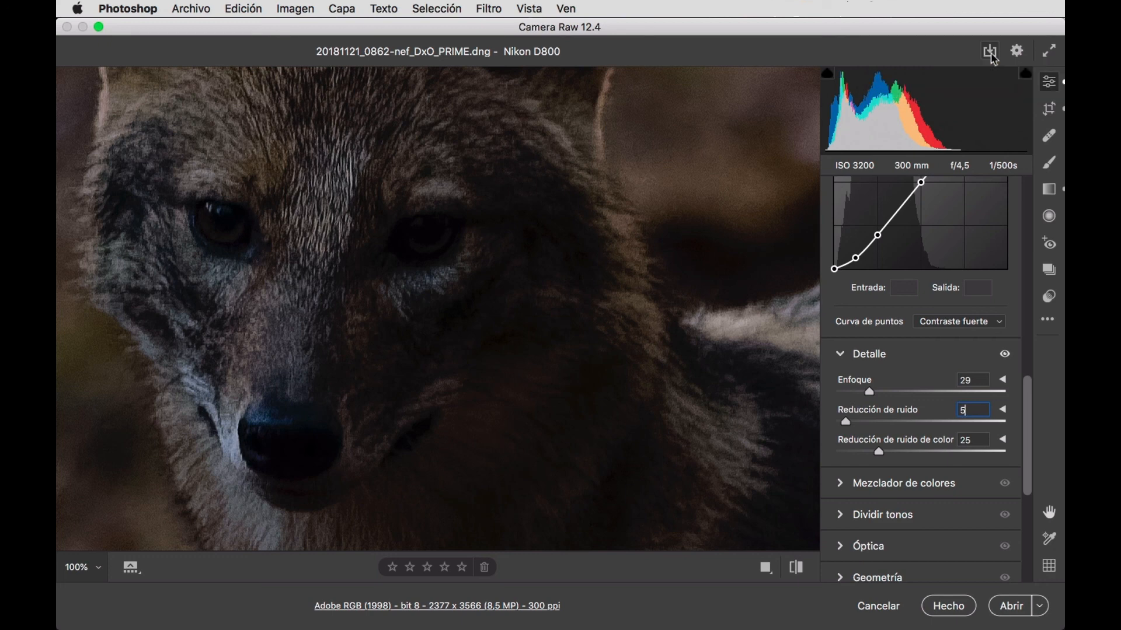
Save the edited photo to the Desktop as a JPEG at quality 12 in Adobe RGB (1998), 8 bits/canal, without resizing.
left_click(990, 52)
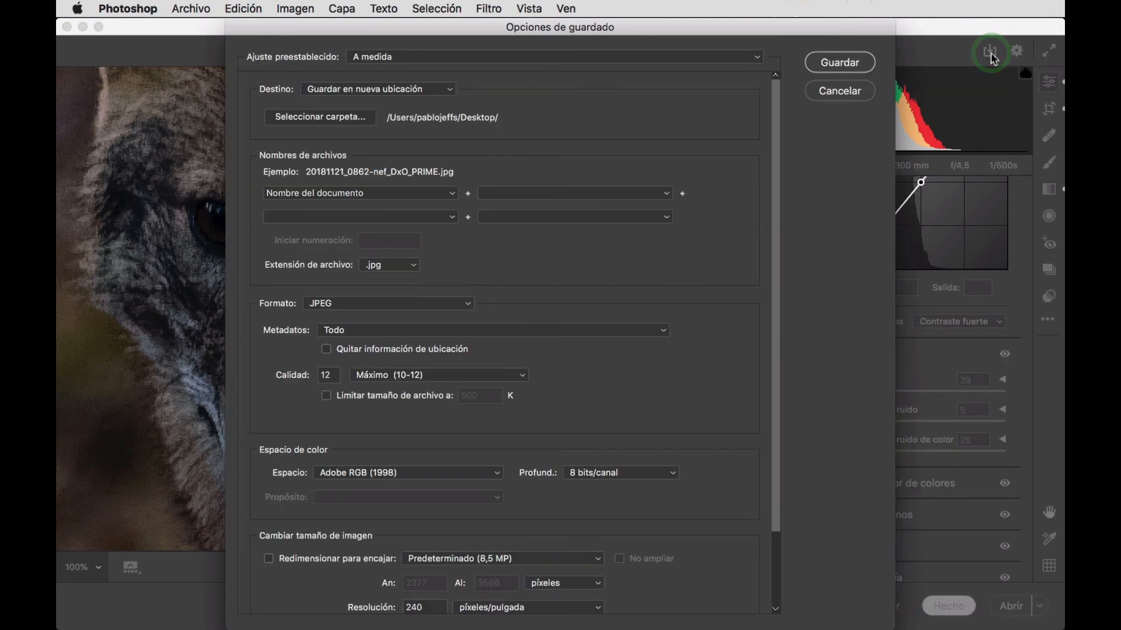
scroll(600, 420, "down", 3)
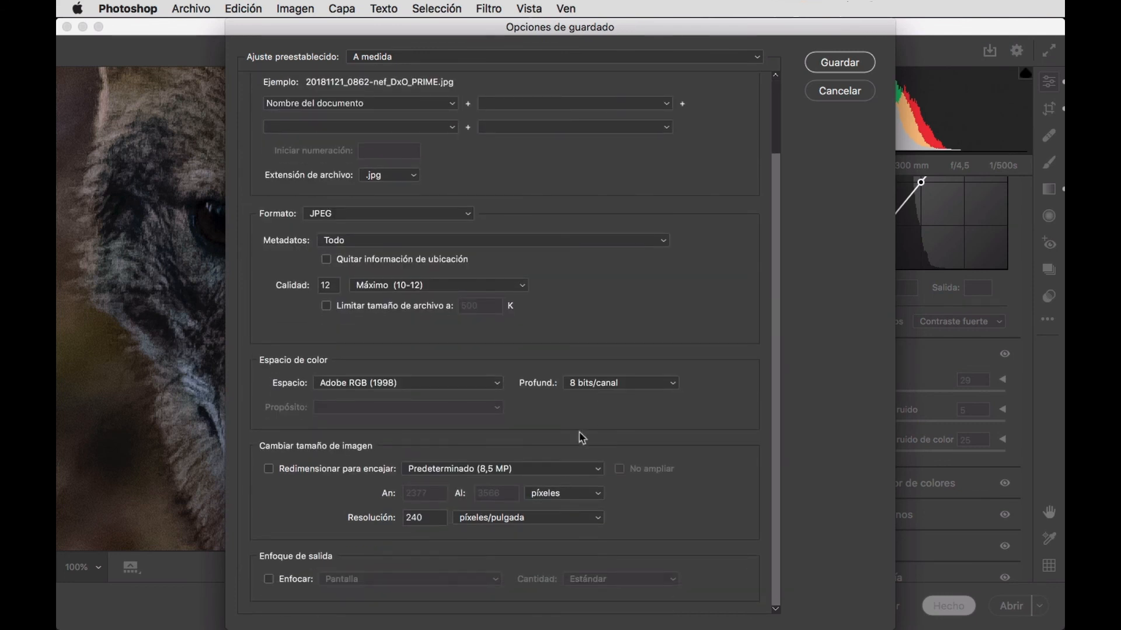
left_click(842, 60)
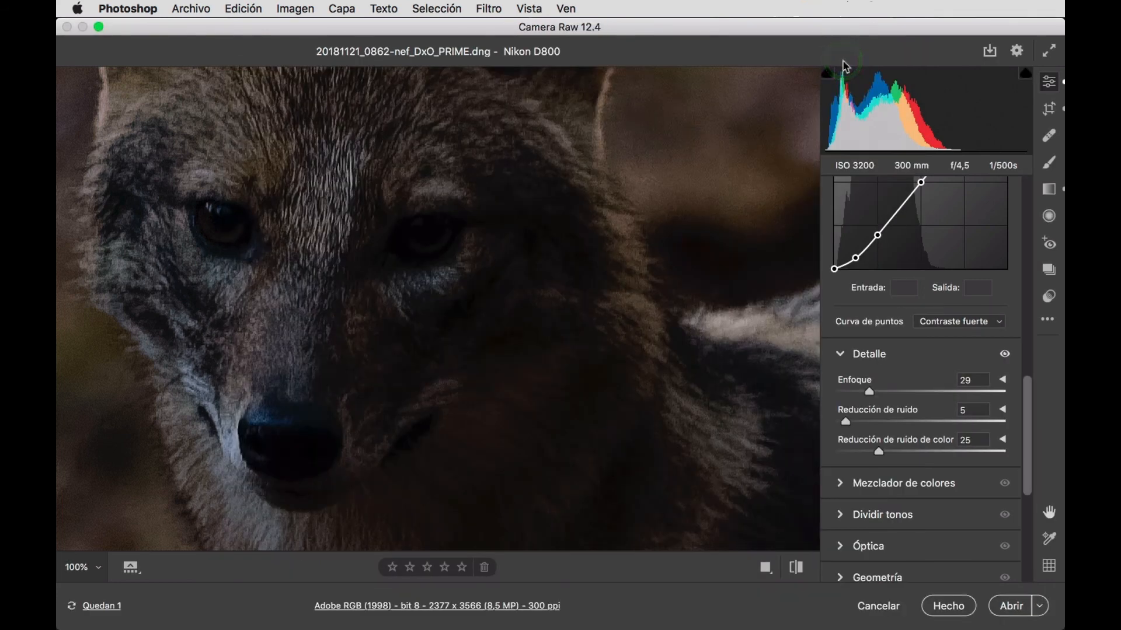